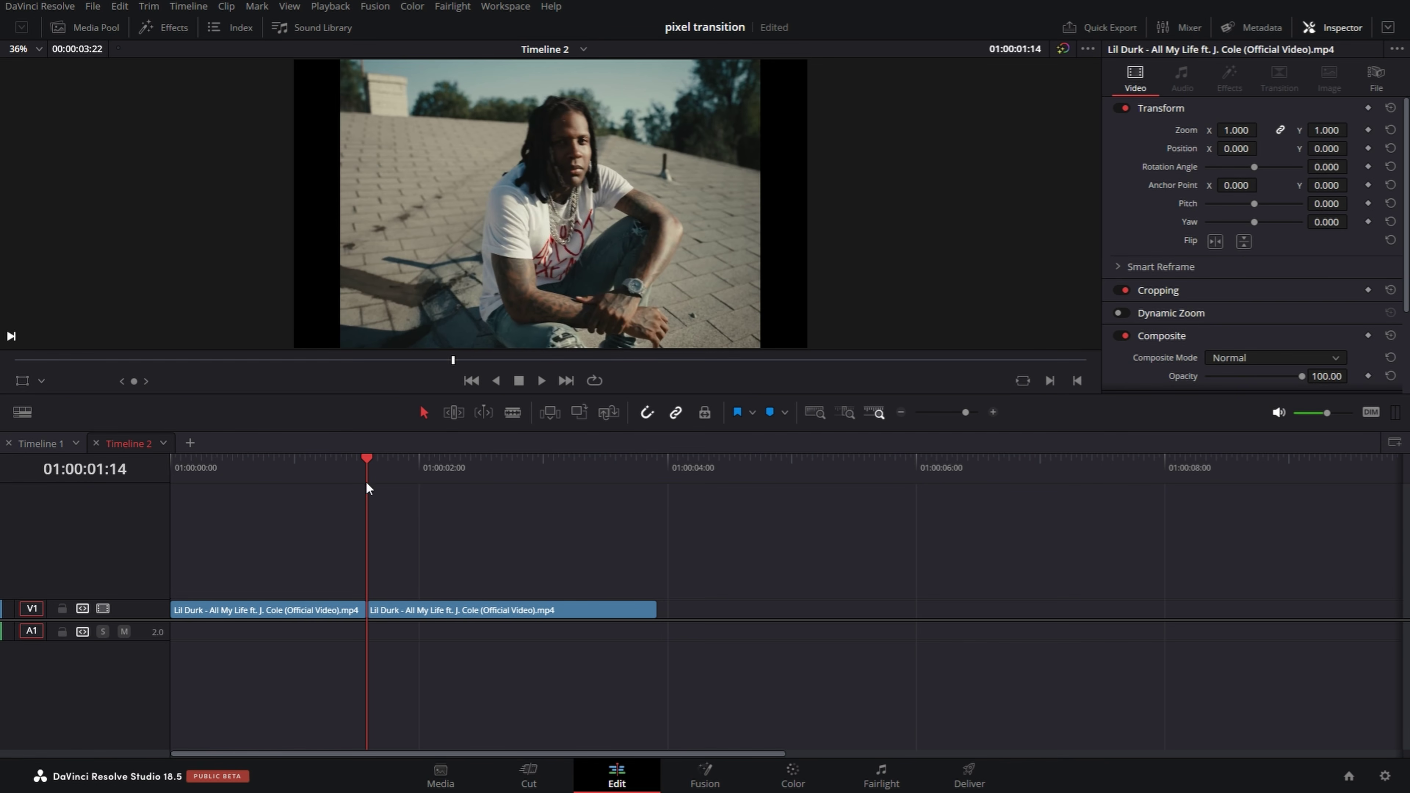
# Step: Duplicate the second V1 clip directly above itself onto track V2 and turn the copy into a freeze frame
pyautogui.click(422, 611)
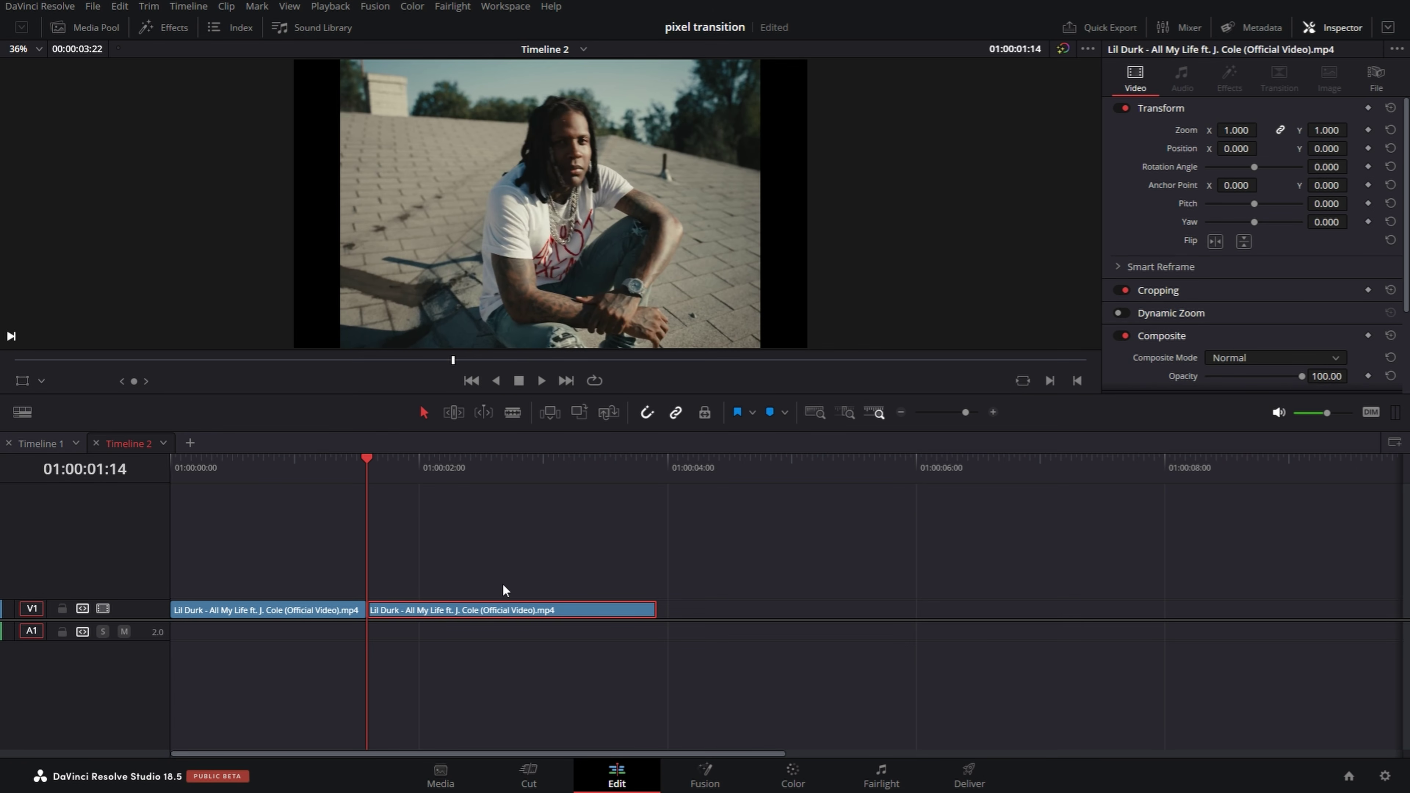
pyautogui.moveTo(482, 611)
pyautogui.mouseDown()
pyautogui.moveTo(475, 593)
pyautogui.moveTo(488, 592)
pyautogui.mouseUp()
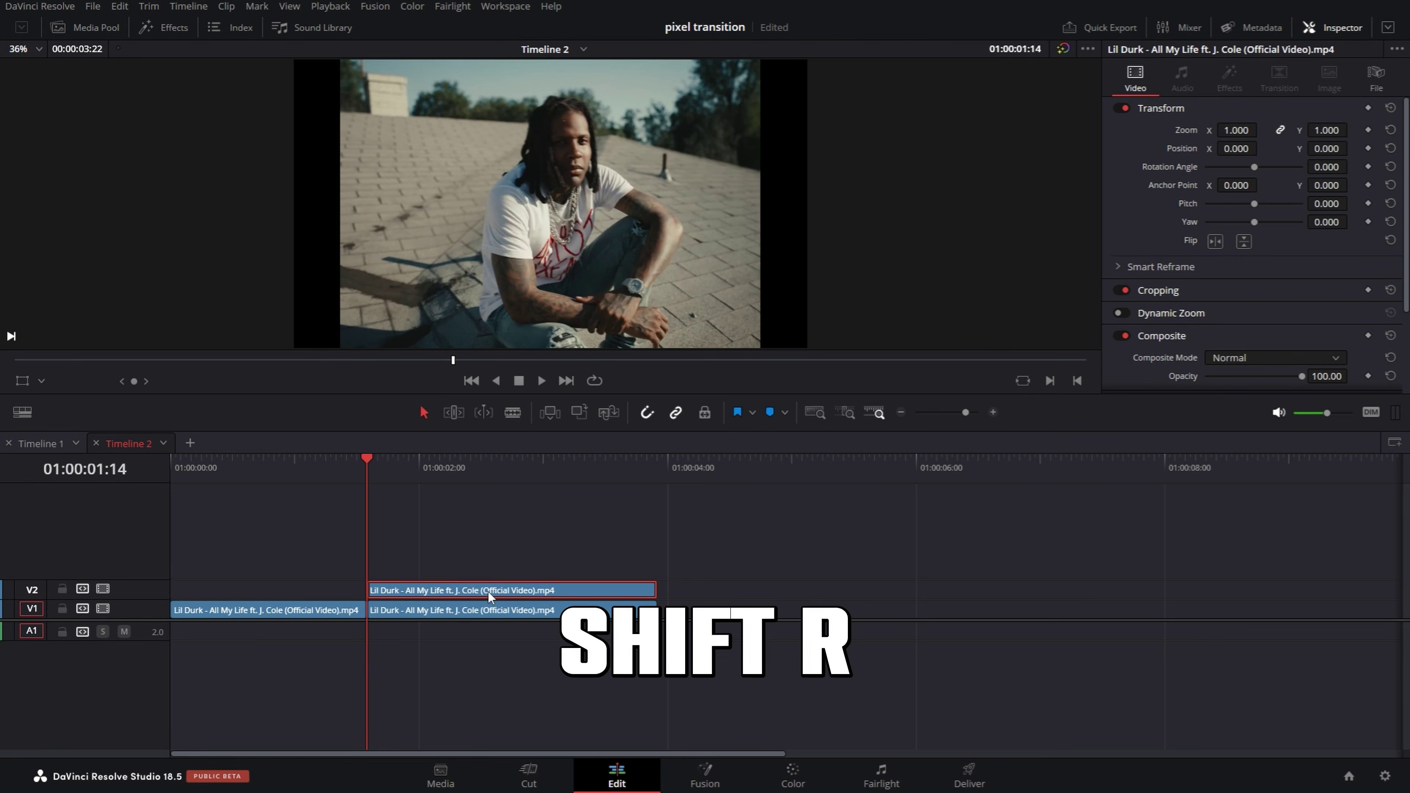
pyautogui.hotkey('shift', 'r')
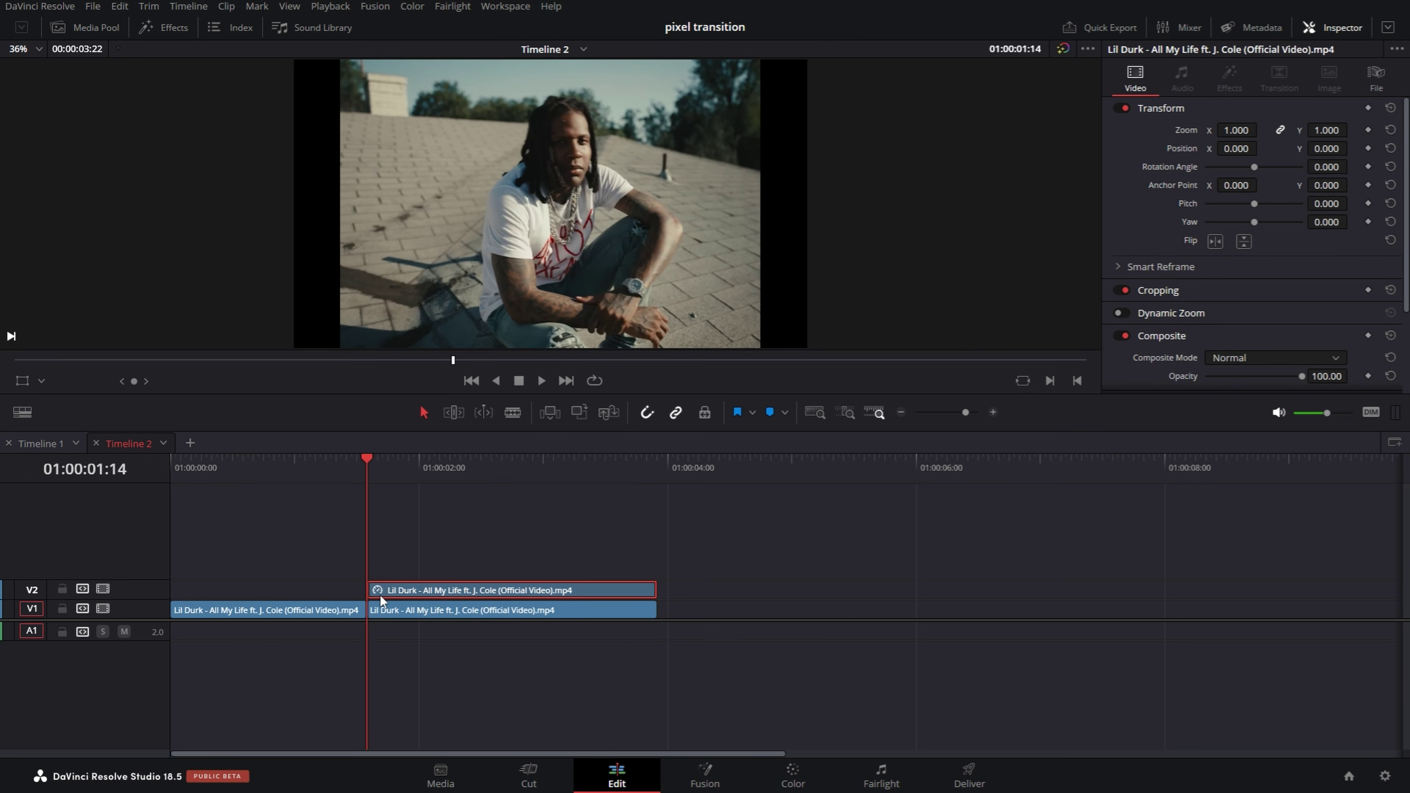
# Step: Set the V2 freeze frame's duration to 1 second and move it so it ends at the cut between the V1 clips
pyautogui.hotkey('ctrl', 'd')
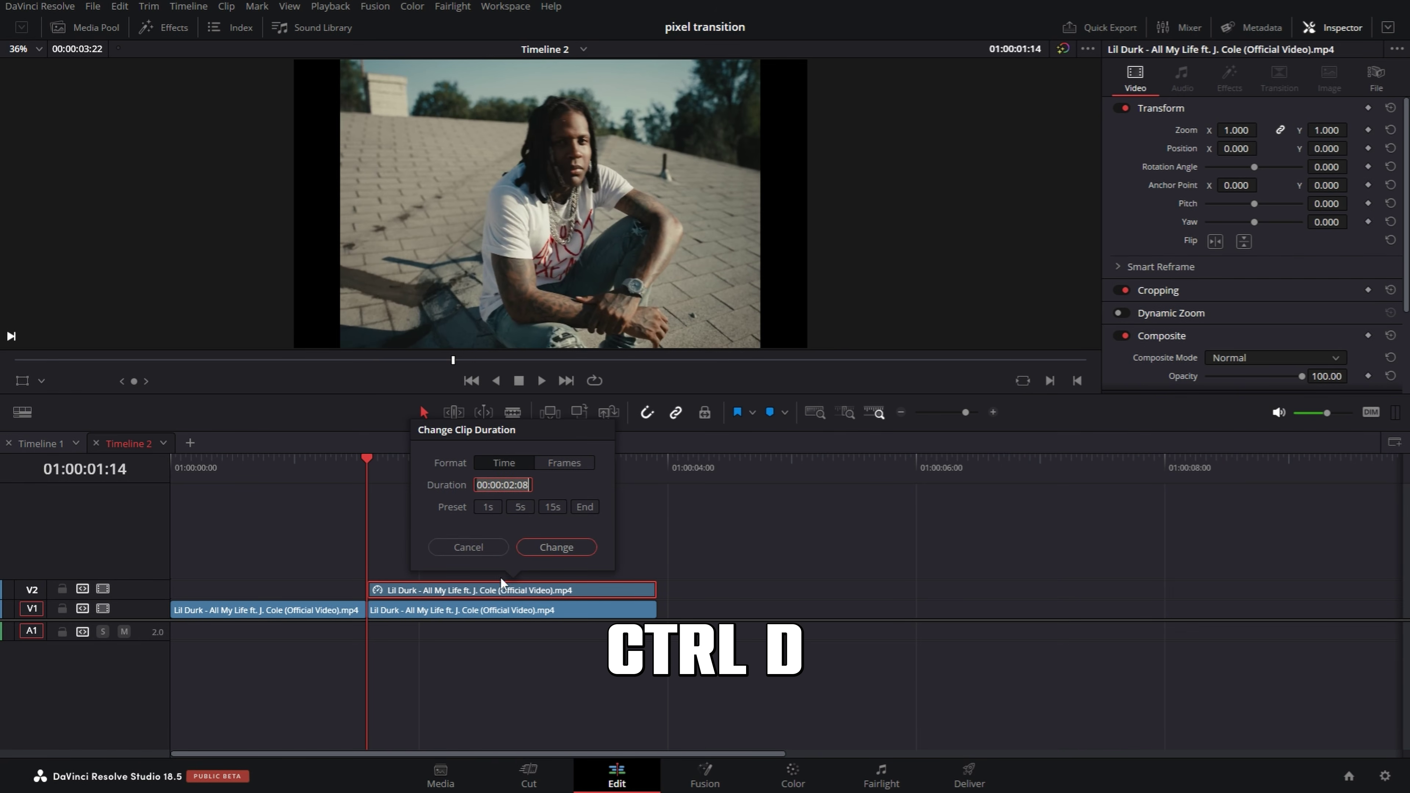
pyautogui.click(499, 511)
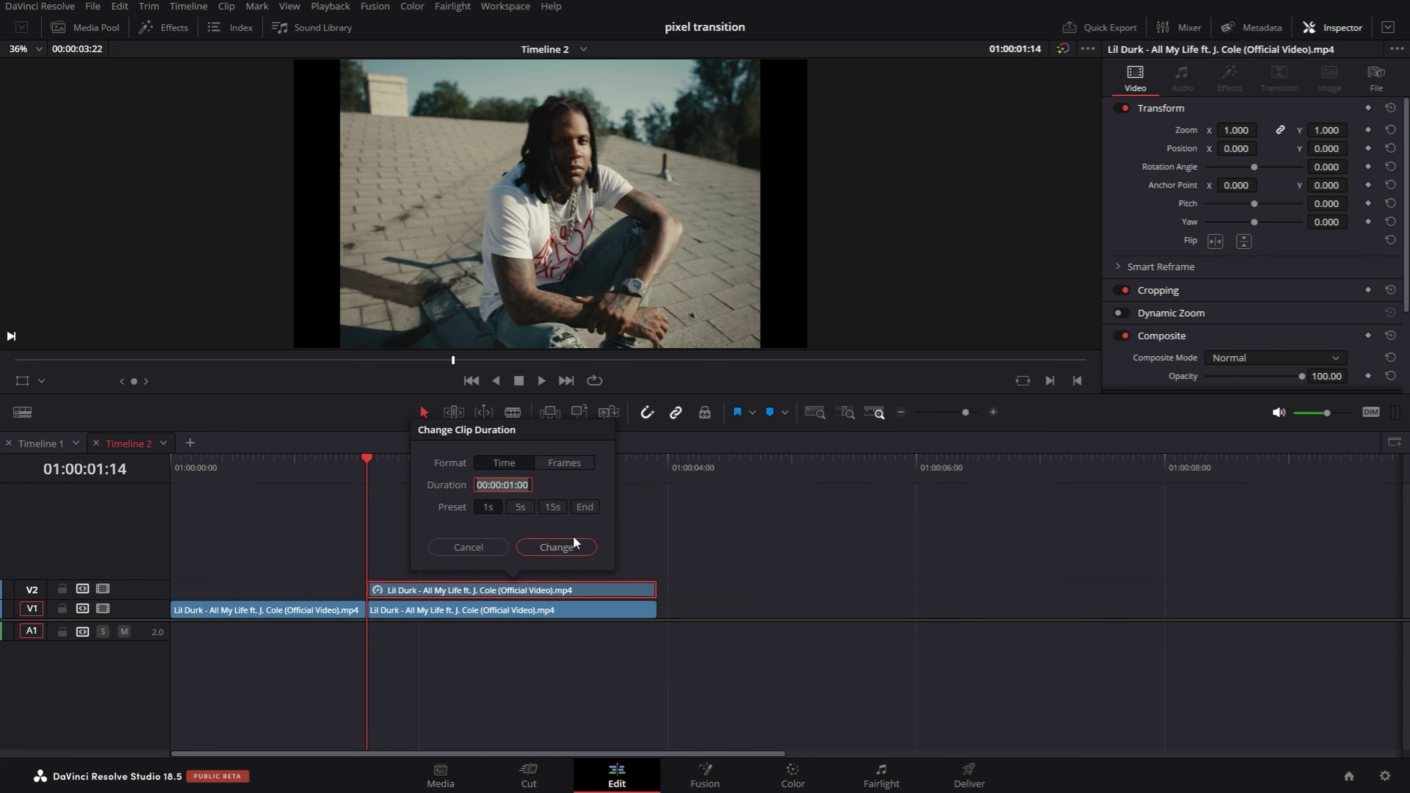
pyautogui.click(555, 547)
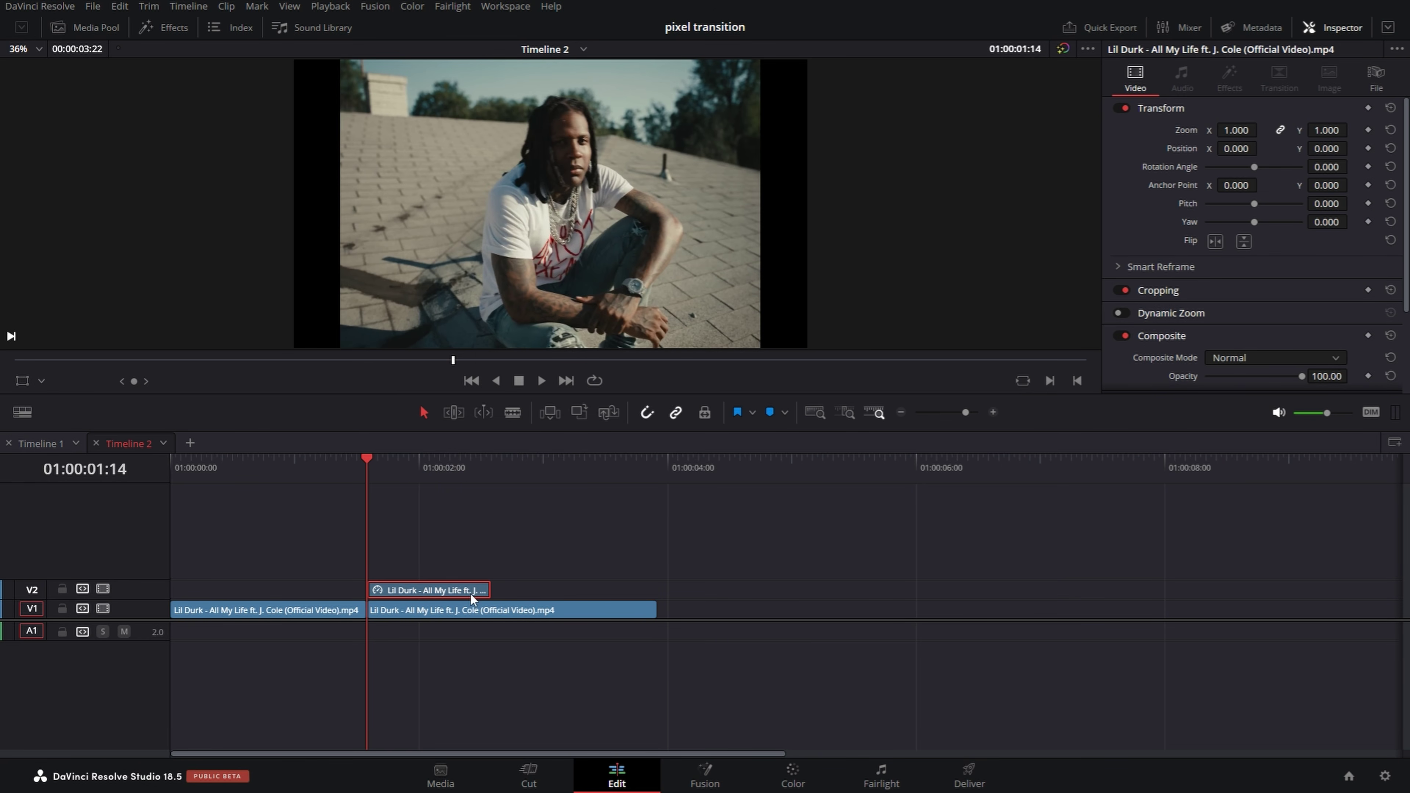
pyautogui.moveTo(471, 596); pyautogui.dragTo(346, 596)
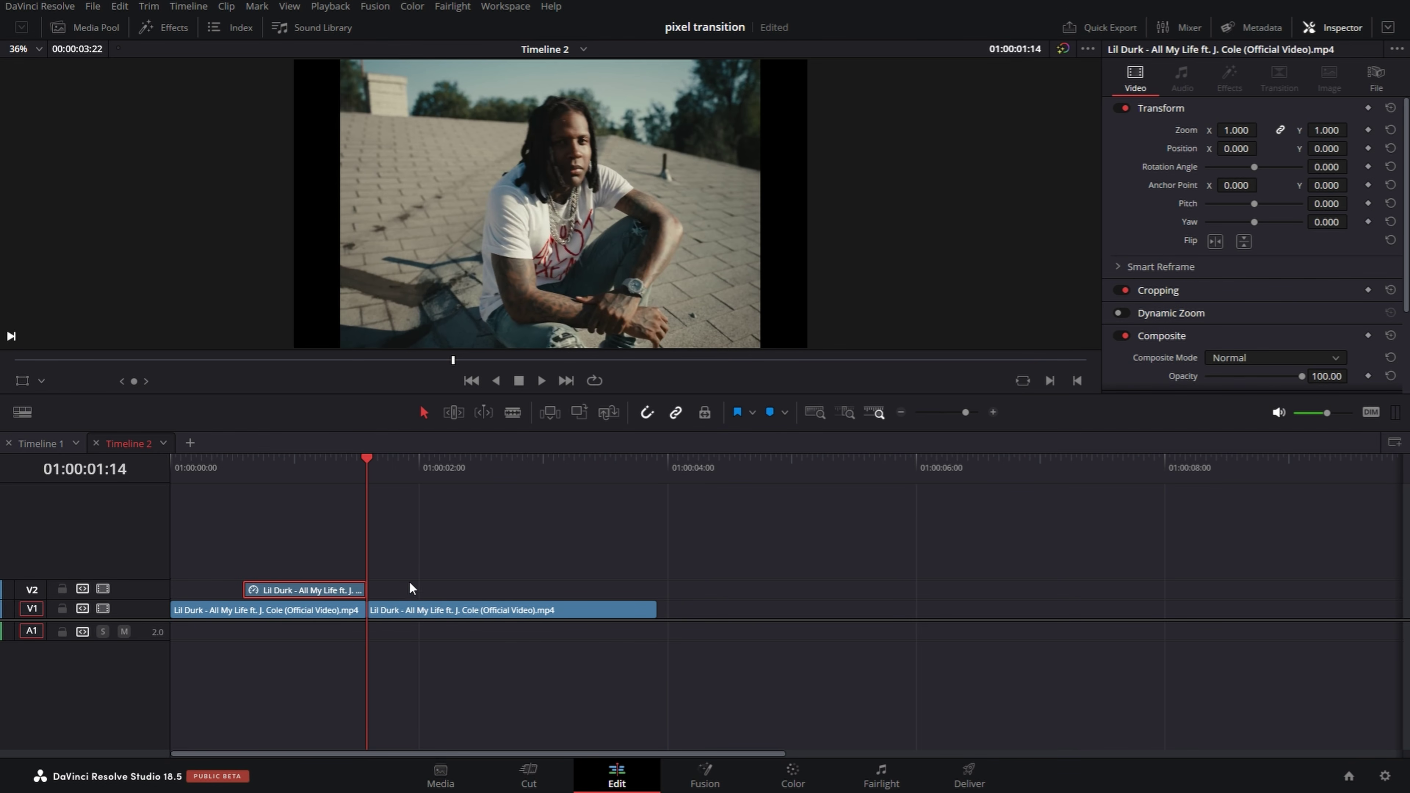
# Step: Place the playhead at 01:00:01:05 over the V2 freeze frame and open that clip in the Fusion page
pyautogui.moveTo(240, 469); pyautogui.dragTo(320, 469)
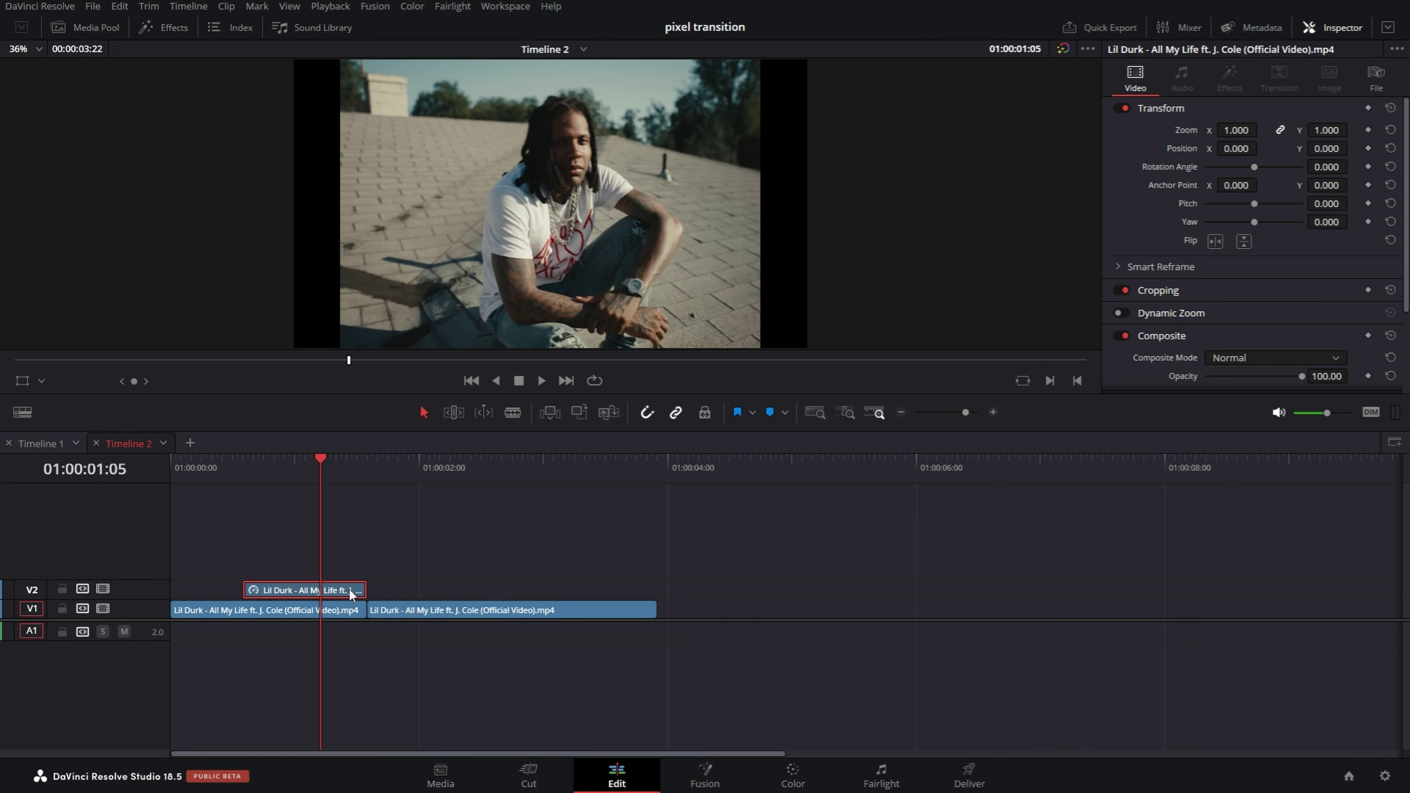
pyautogui.rightClick(351, 594)
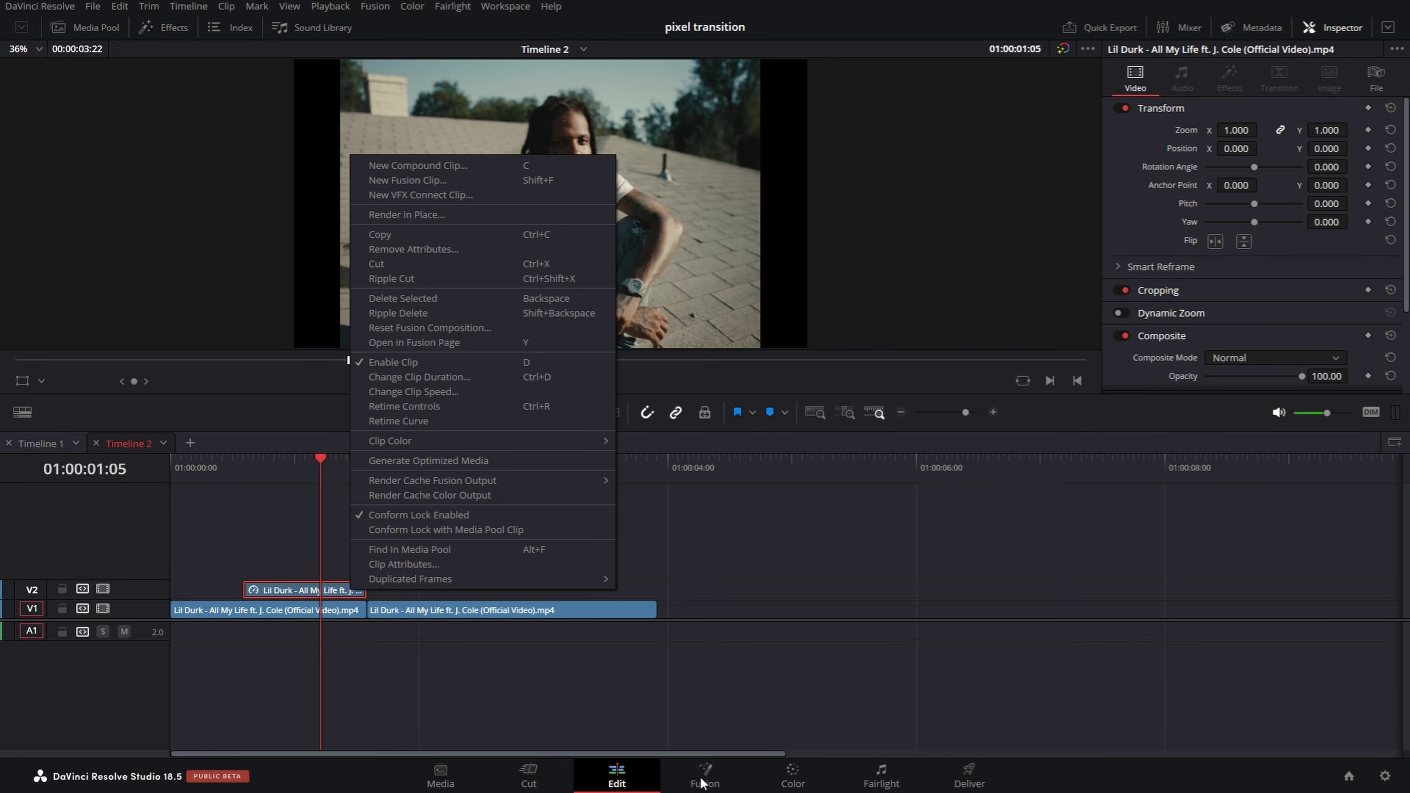
pyautogui.click(298, 593)
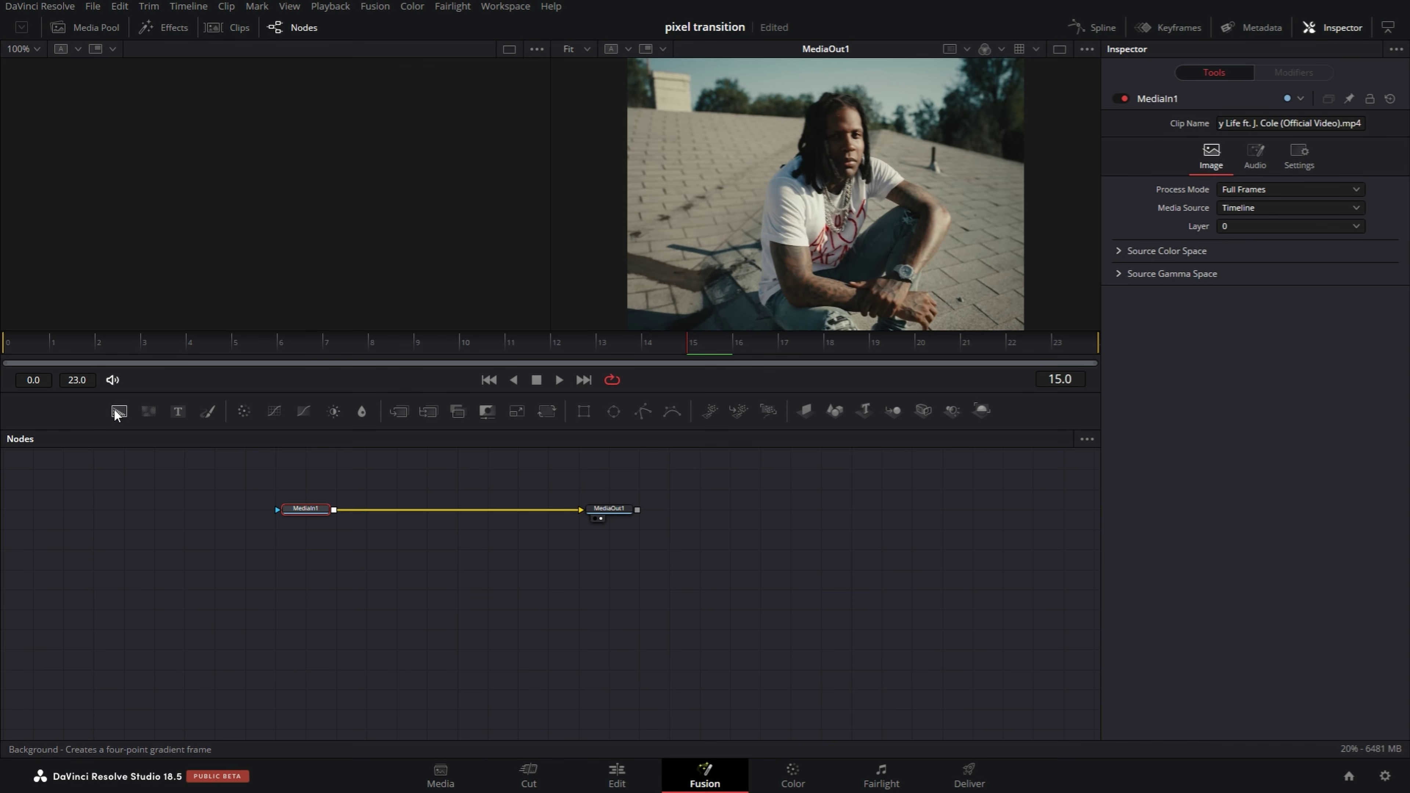
# Step: Feed MediaOut1 from a new Background node instead of MediaIn1 and set the background's alpha to 0.0
pyautogui.moveTo(114, 433); pyautogui.dragTo(266, 573)
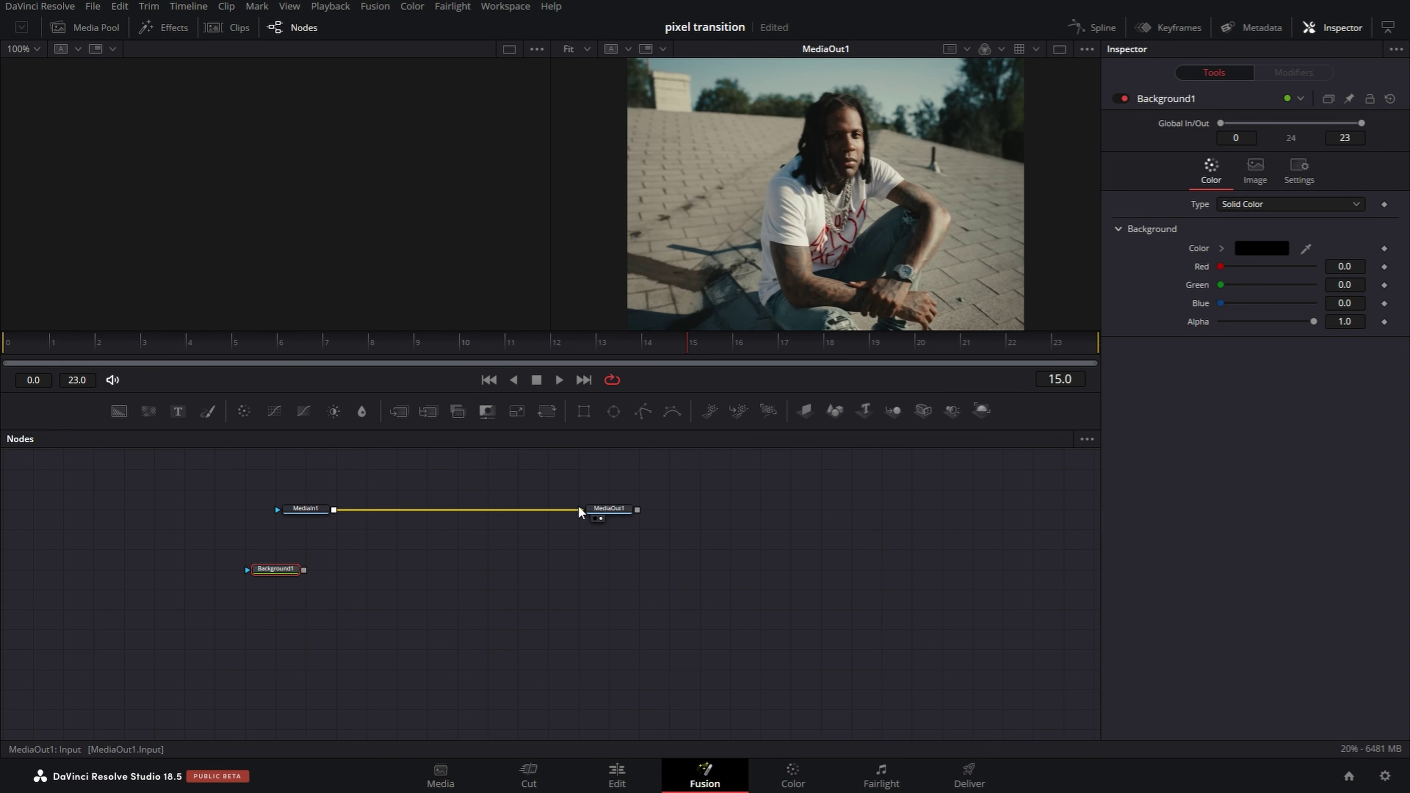
pyautogui.moveTo(581, 510); pyautogui.dragTo(324, 450)
pyautogui.moveTo(624, 560); pyautogui.dragTo(623, 599)
pyautogui.moveTo(303, 613); pyautogui.dragTo(597, 618)
pyautogui.click(284, 615)
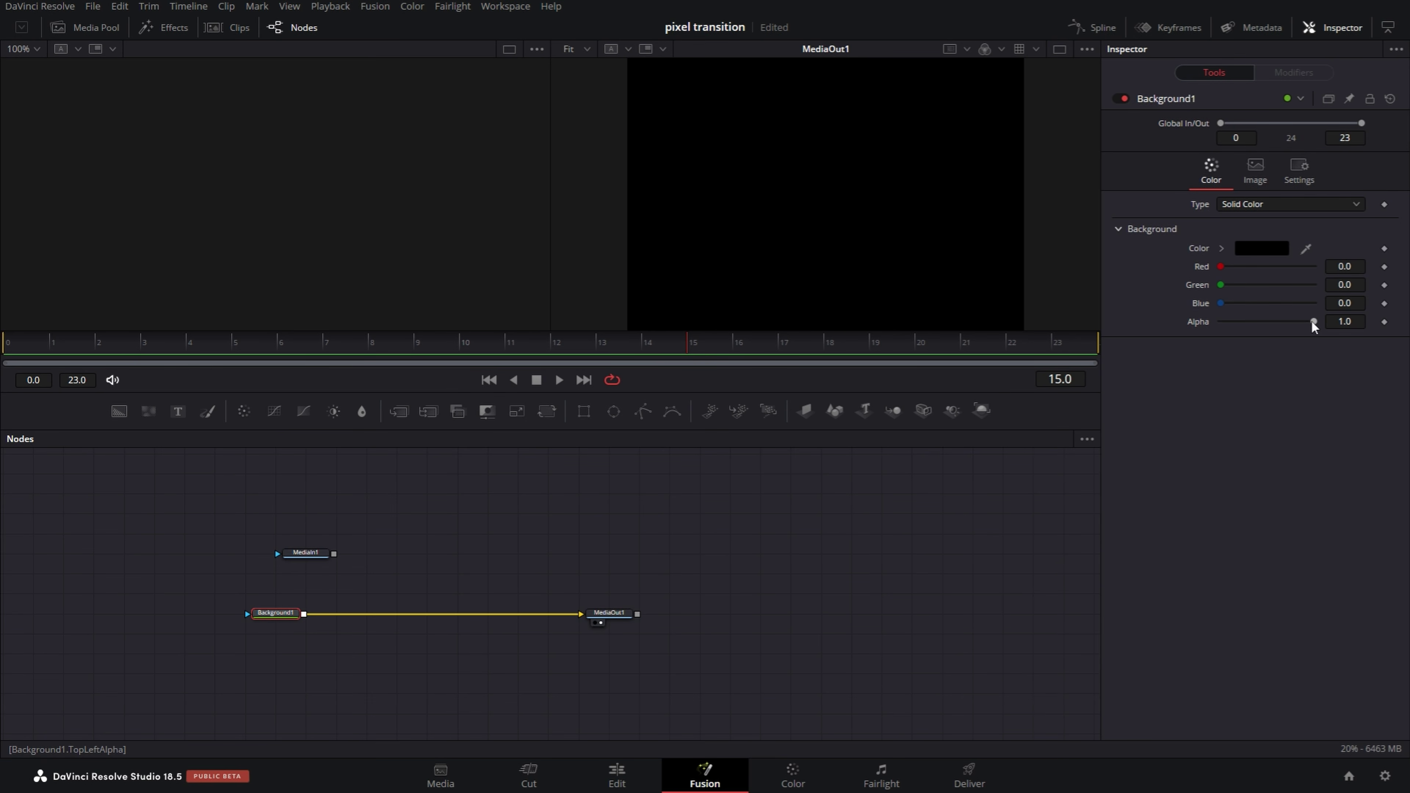
pyautogui.moveTo(1312, 321); pyautogui.dragTo(1202, 322)
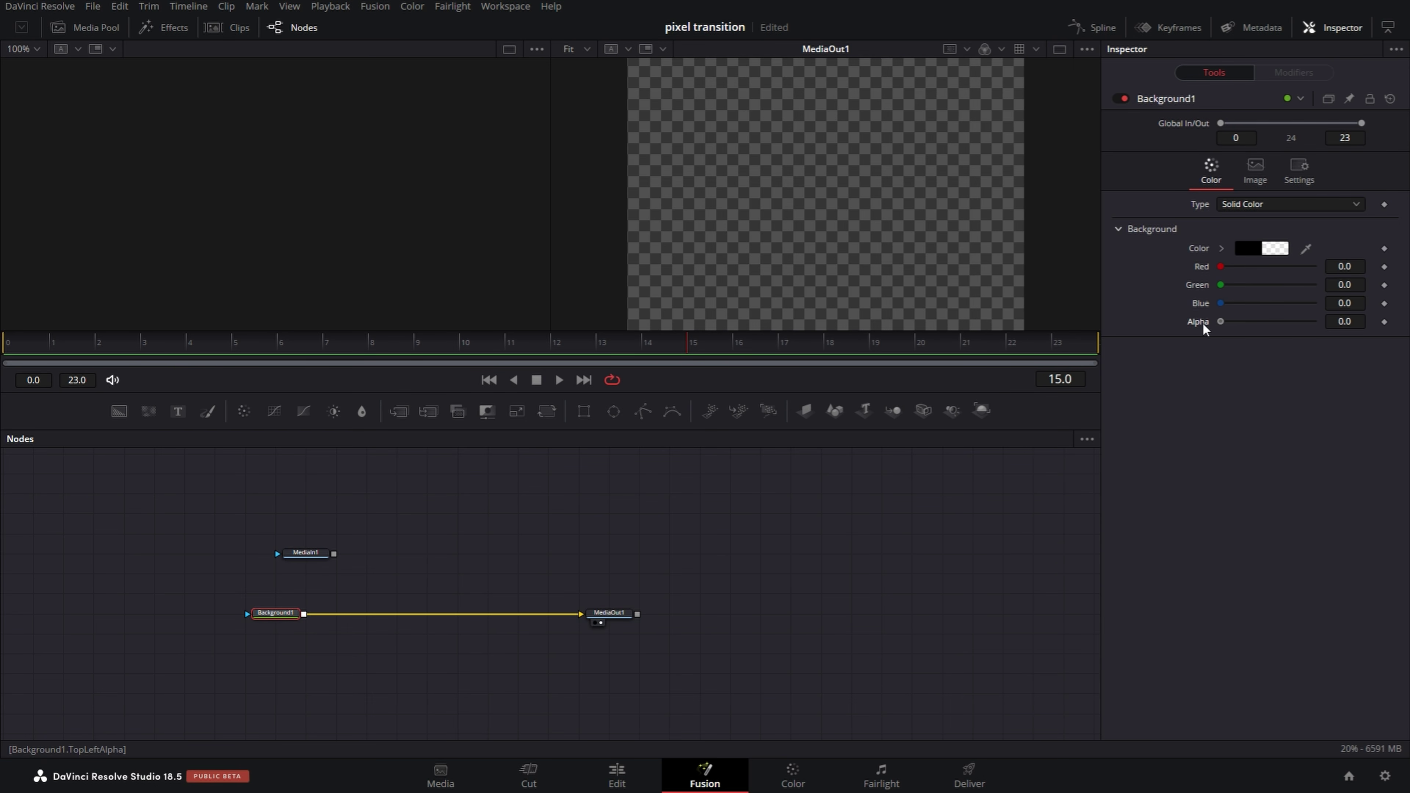
# Step: Show MediaIn1 in the viewer and attach a Polygon mask to it with Invert enabled
pyautogui.click(318, 553)
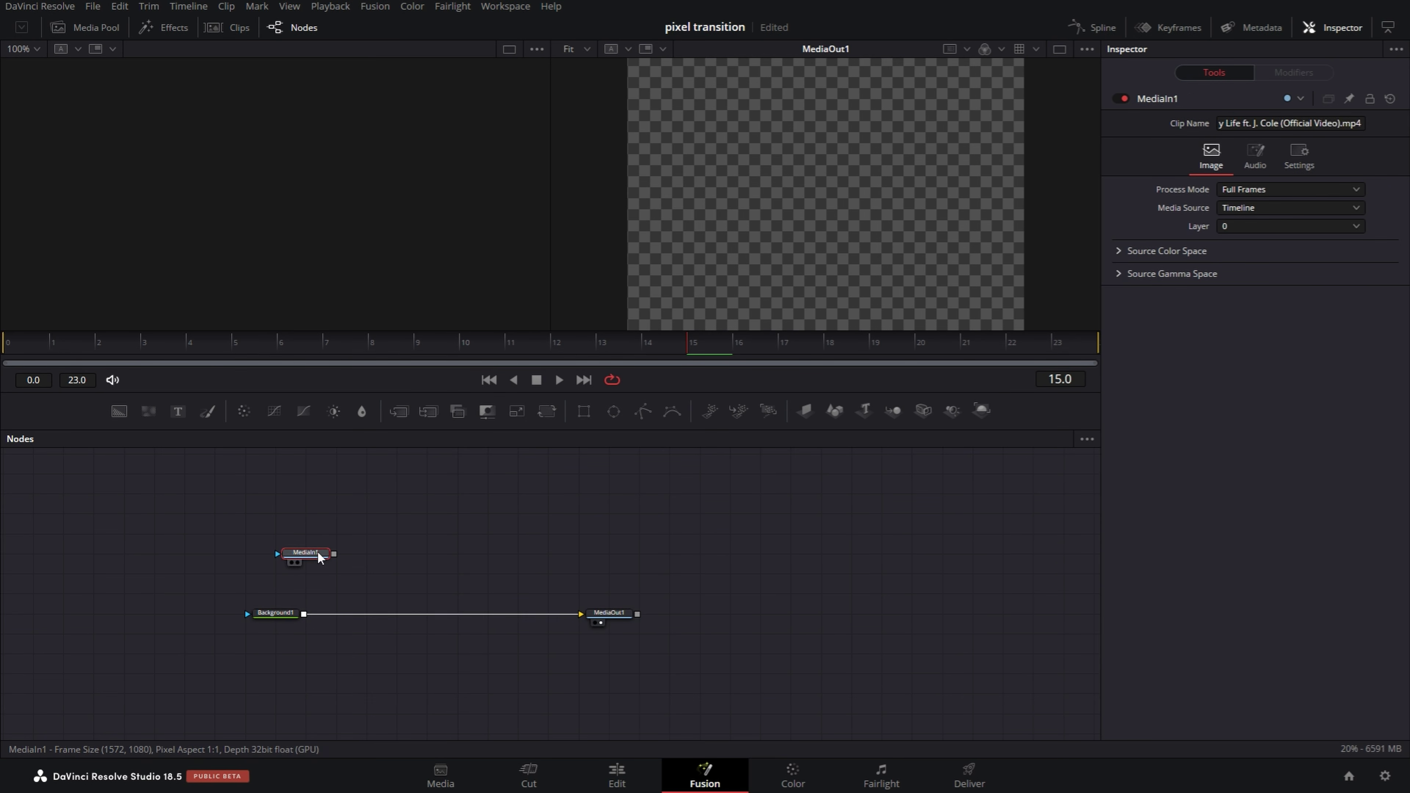
pyautogui.click(297, 563)
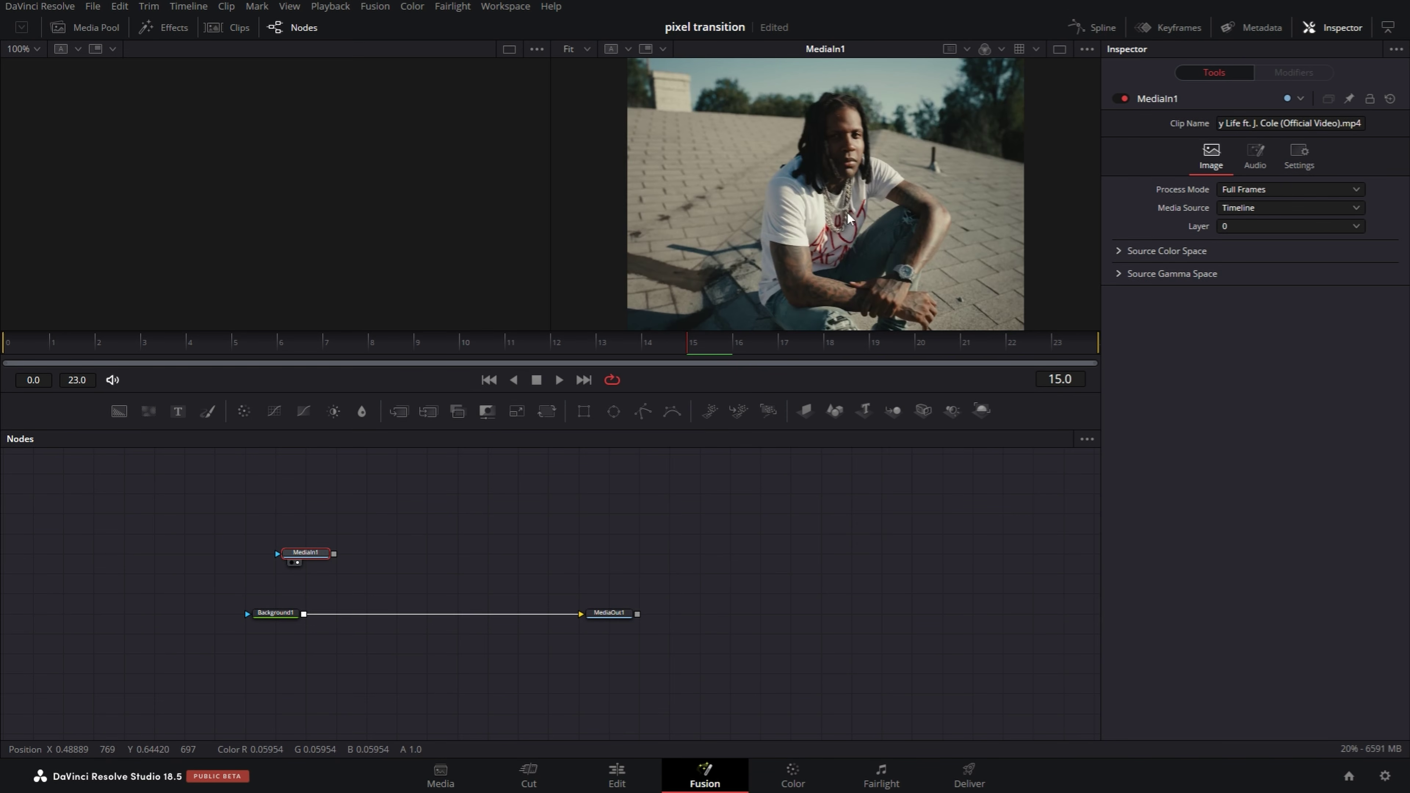
pyautogui.moveTo(748, 391); pyautogui.dragTo(748, 396)
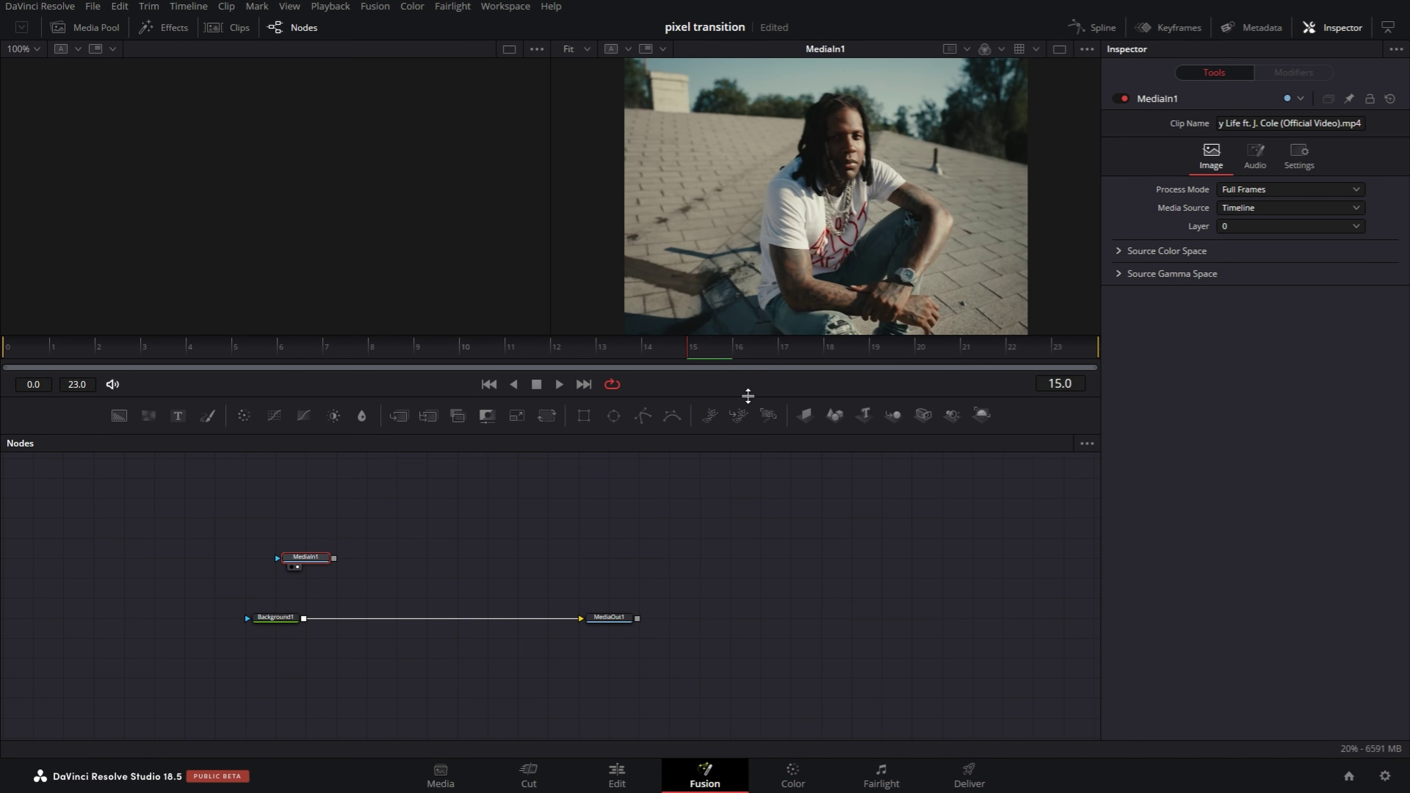
pyautogui.click(644, 415)
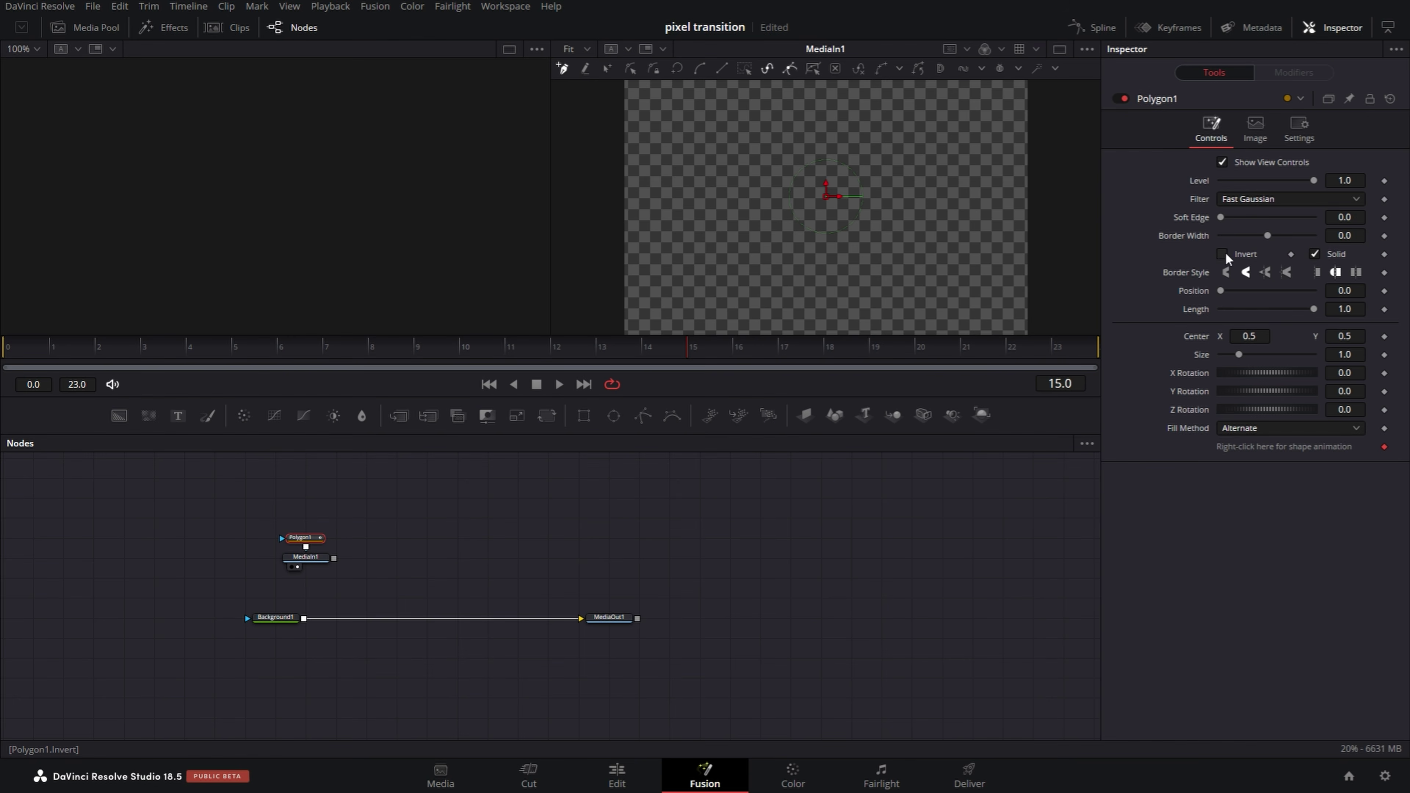
pyautogui.click(1220, 254)
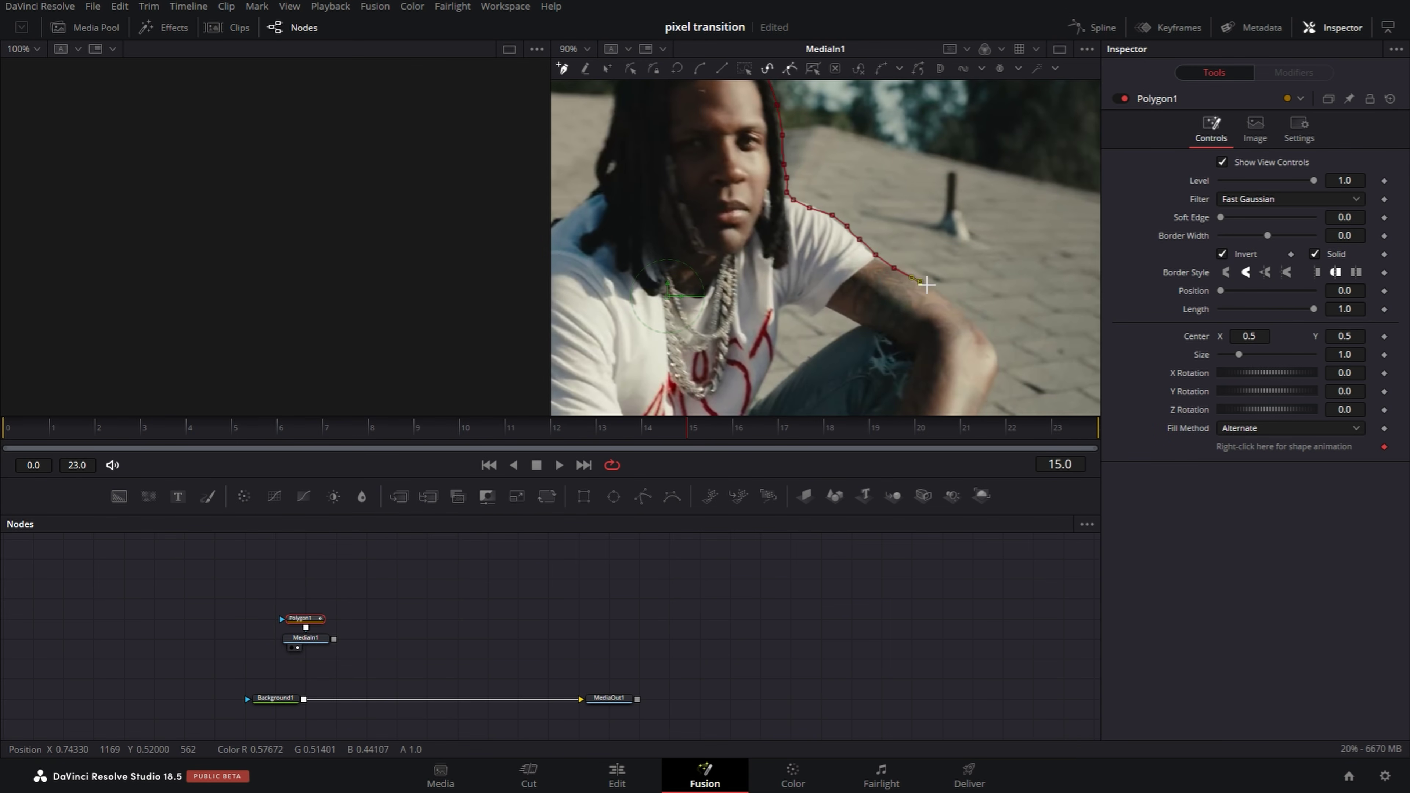
# Step: Trace a closed polygon mask around the seated man and turn off its Invert option to isolate him from the background
pyautogui.click(944, 297)
pyautogui.click(994, 345)
pyautogui.click(1015, 251)
pyautogui.click(994, 311)
pyautogui.click(941, 225)
pyautogui.click(977, 254)
pyautogui.click(982, 224)
pyautogui.click(961, 229)
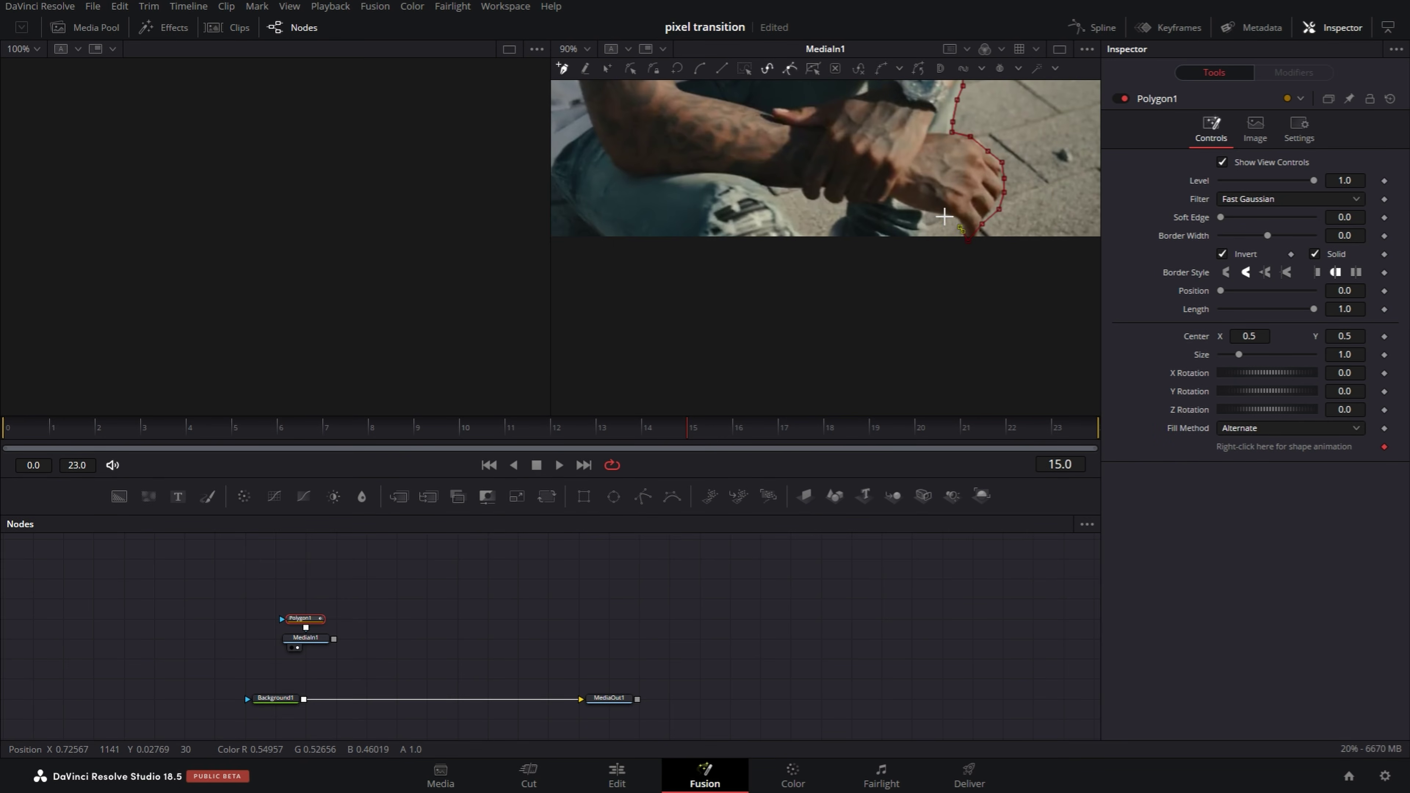
pyautogui.click(838, 237)
pyautogui.click(820, 197)
pyautogui.click(872, 321)
pyautogui.click(688, 317)
pyautogui.click(623, 211)
pyautogui.click(578, 359)
pyautogui.click(584, 319)
pyautogui.click(598, 267)
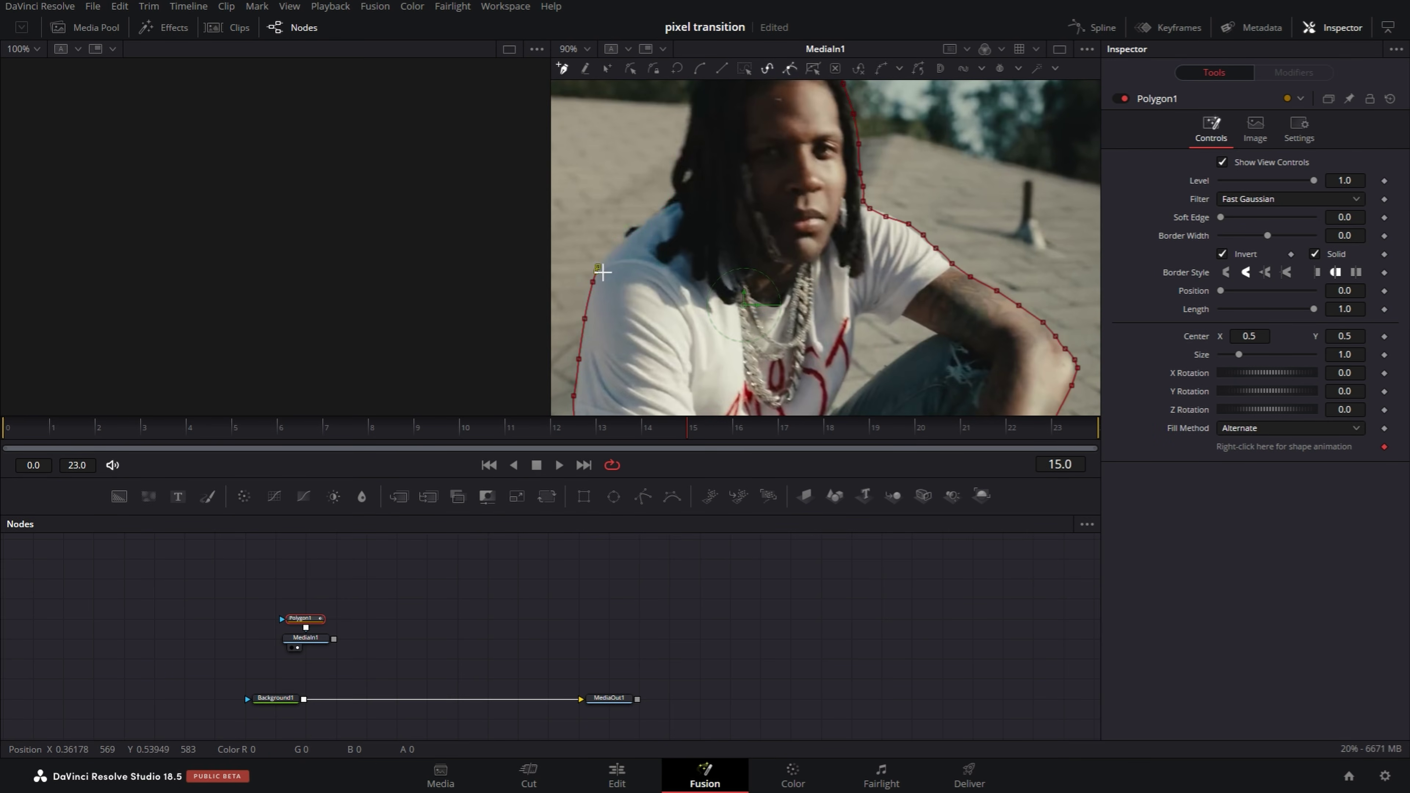
pyautogui.click(609, 247)
pyautogui.click(629, 231)
pyautogui.click(651, 213)
pyautogui.click(686, 167)
pyautogui.click(673, 214)
pyautogui.click(706, 187)
pyautogui.click(747, 168)
pyautogui.scroll(-5, 804, 225)
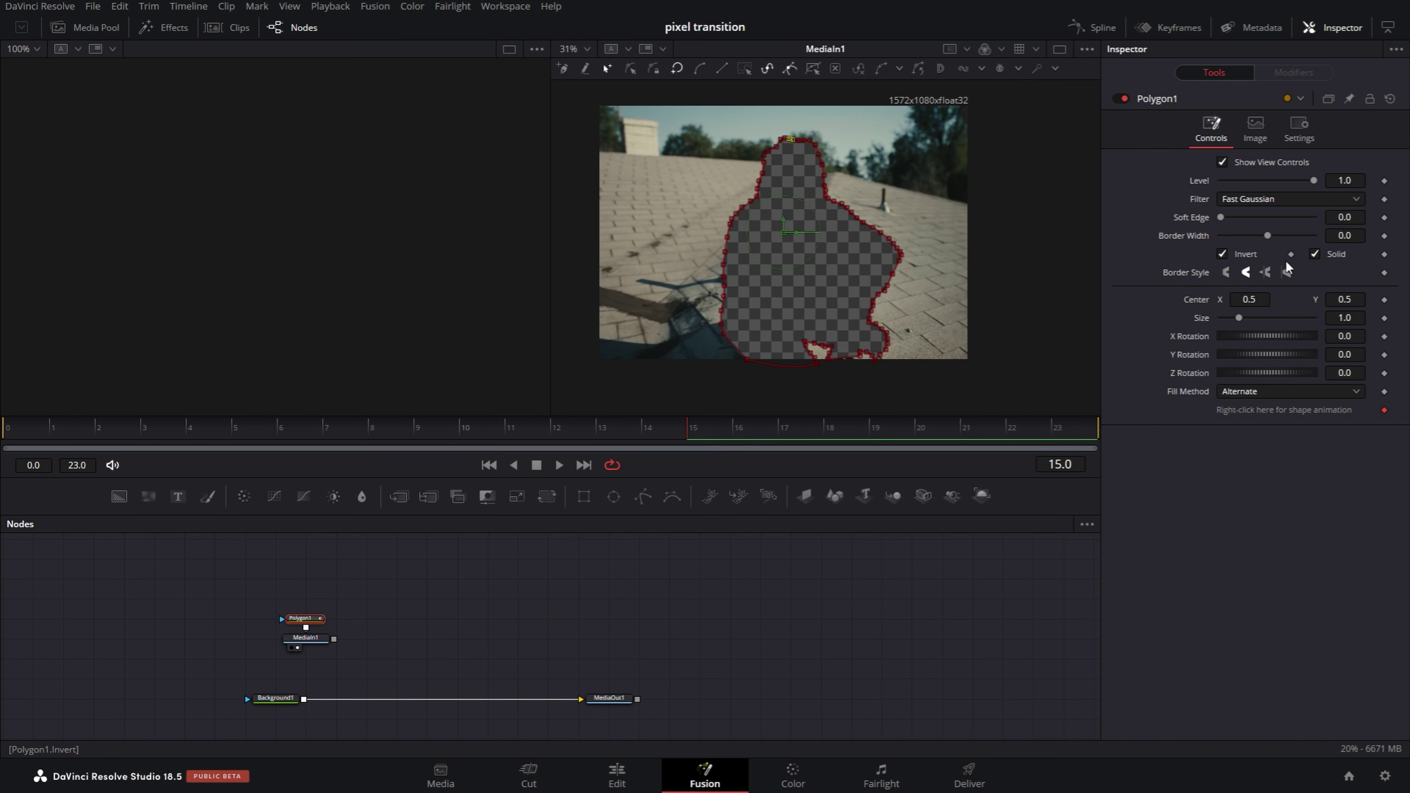
pyautogui.click(1222, 254)
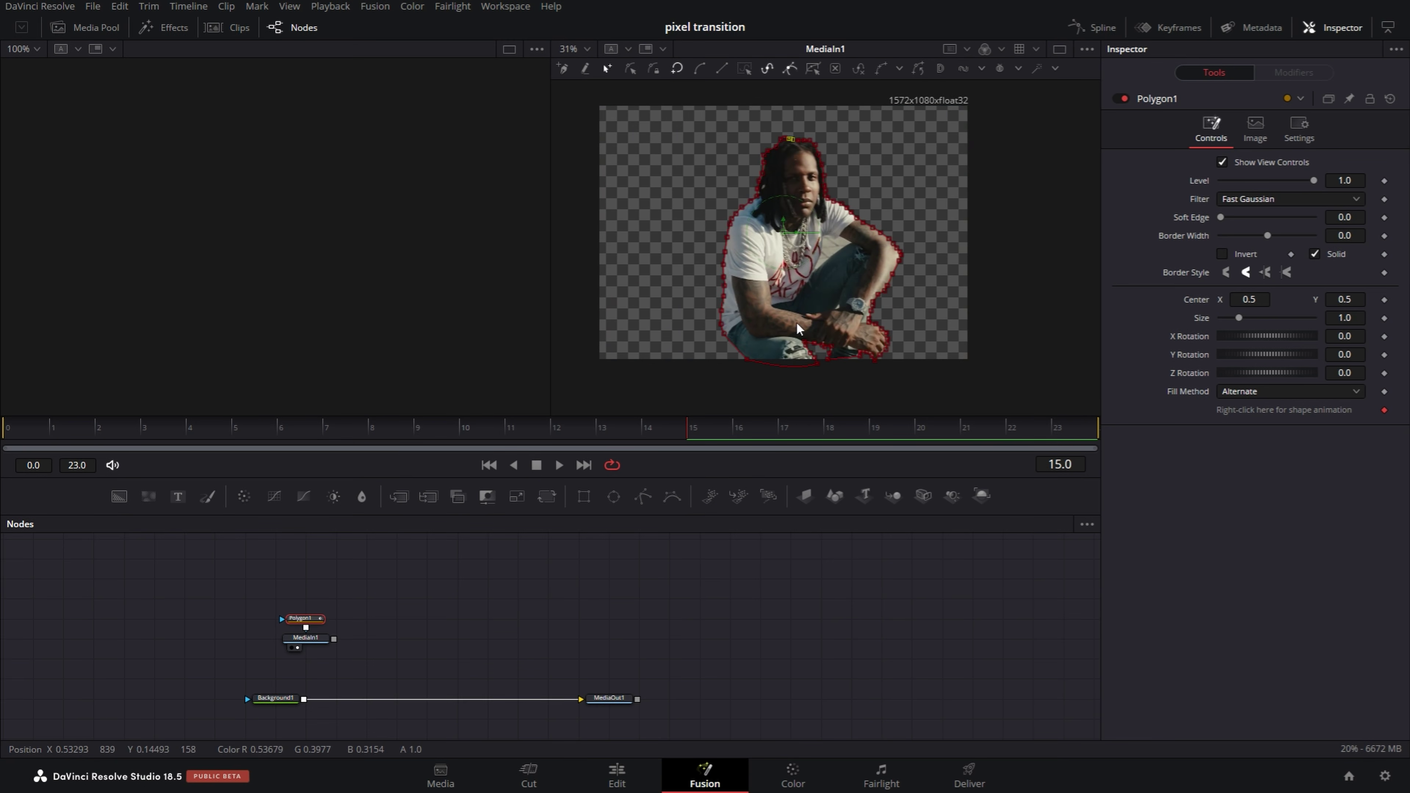
# Step: Move Polygon1 up in the node graph and add a second Polygon mask outlining the gap between the shirt, arm and knee
pyautogui.scroll(5, 811, 303)
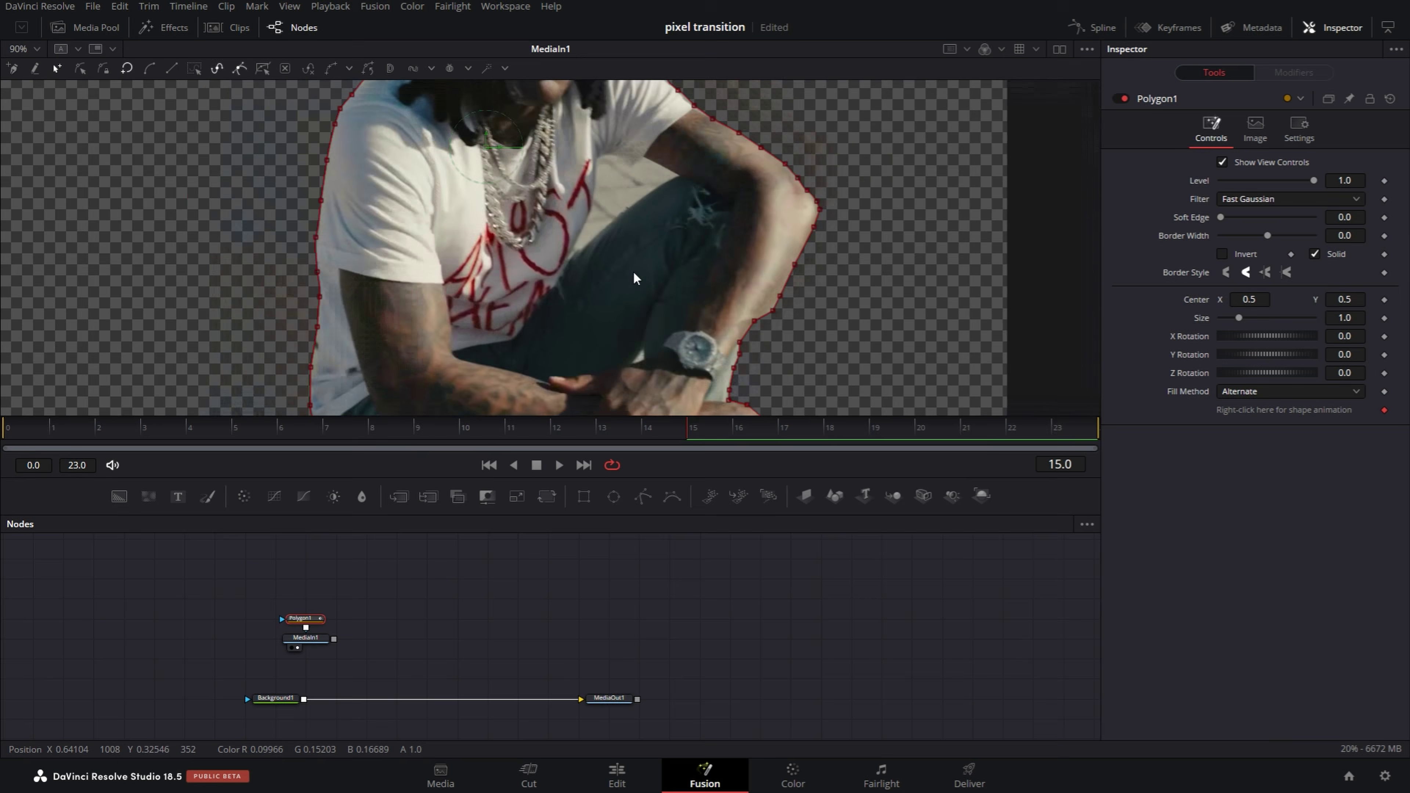
pyautogui.scroll(3, 634, 271)
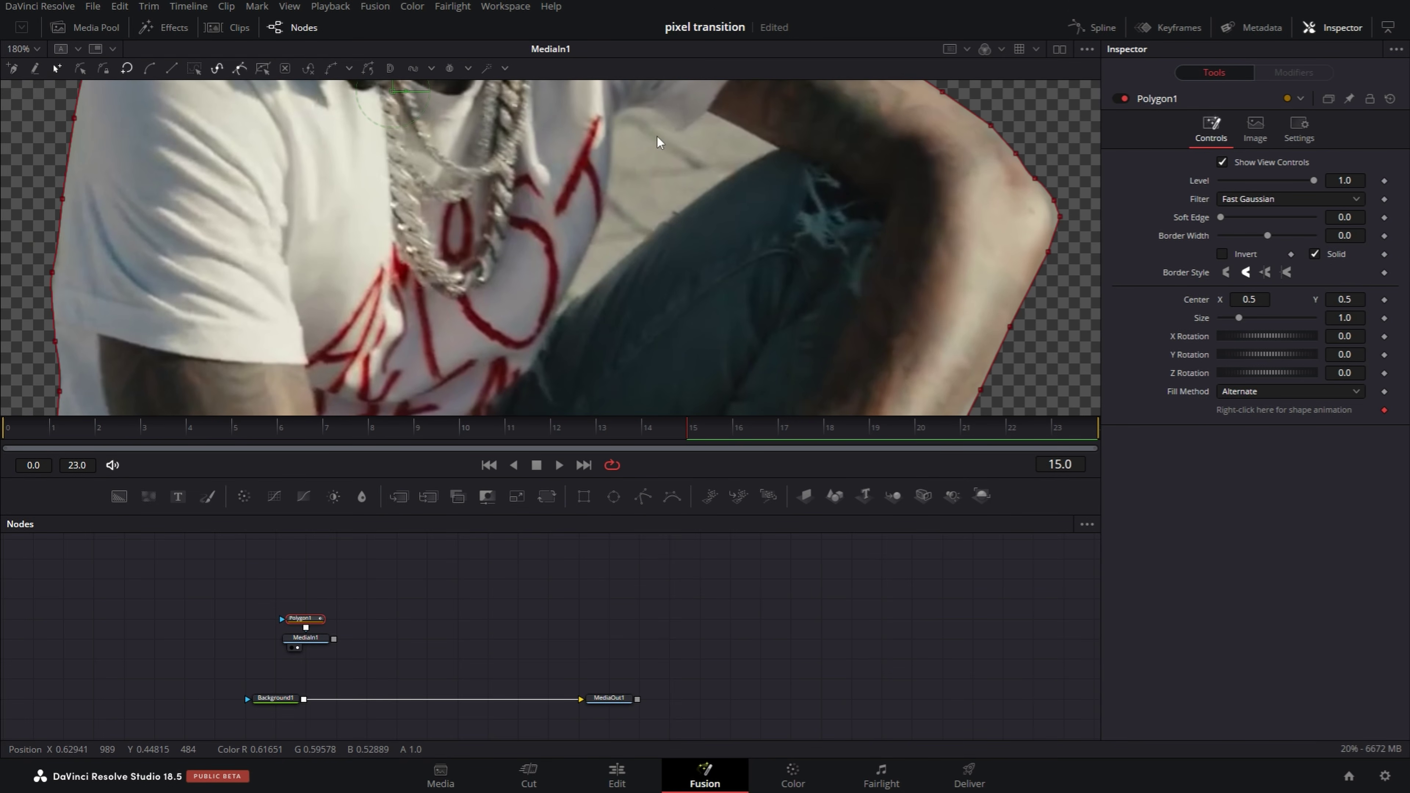
pyautogui.scroll(-8, 630, 291)
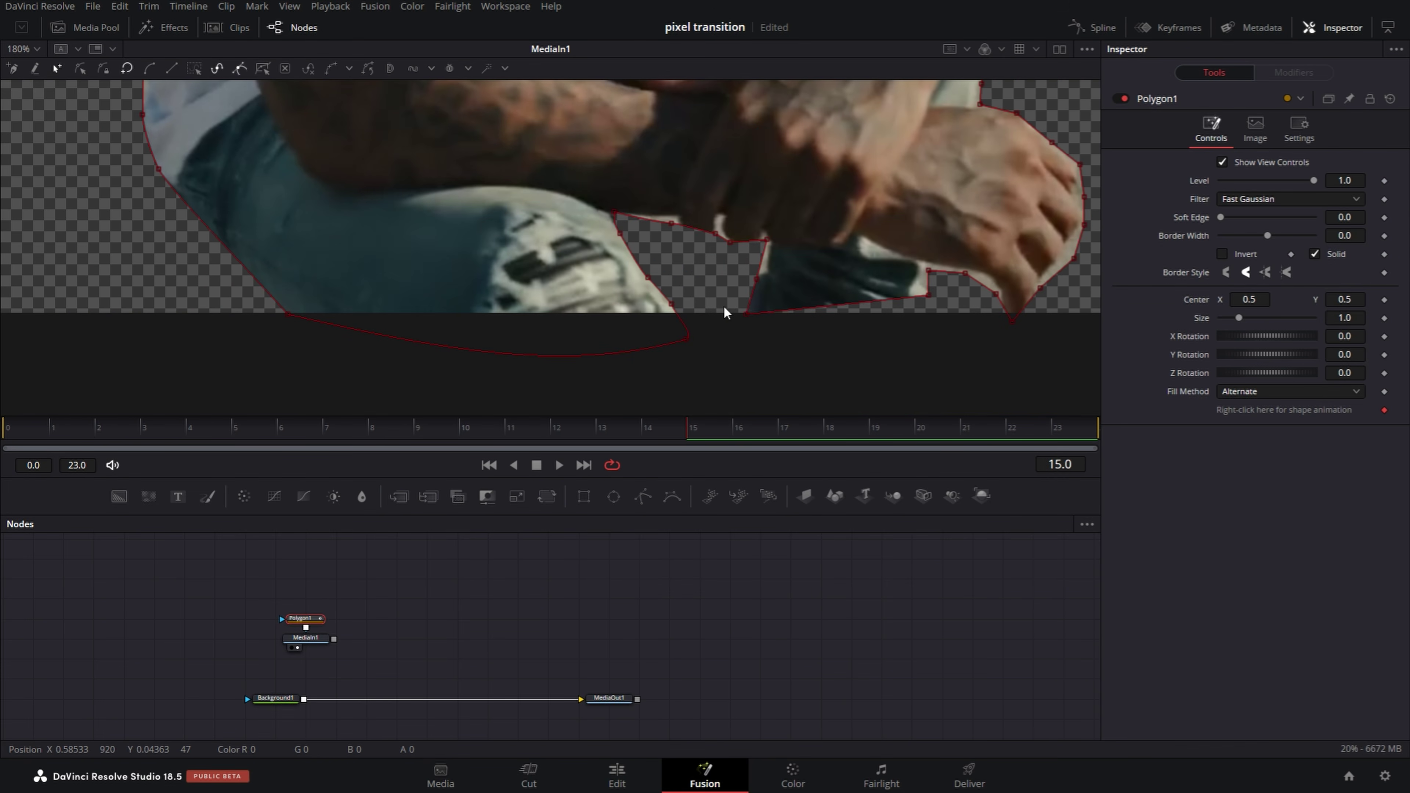
pyautogui.click(716, 233)
pyautogui.scroll(6, 621, 238)
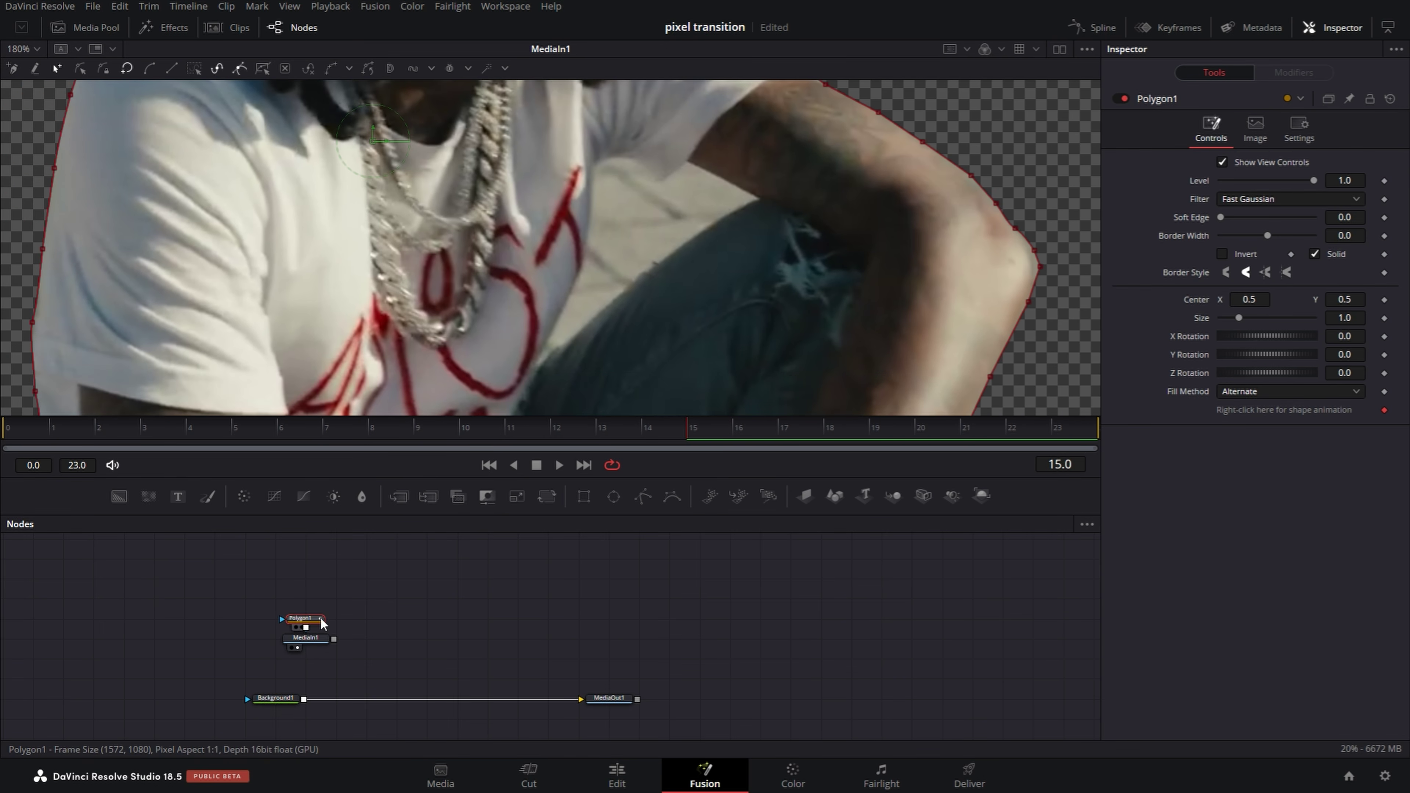
pyautogui.moveTo(322, 622); pyautogui.dragTo(322, 582)
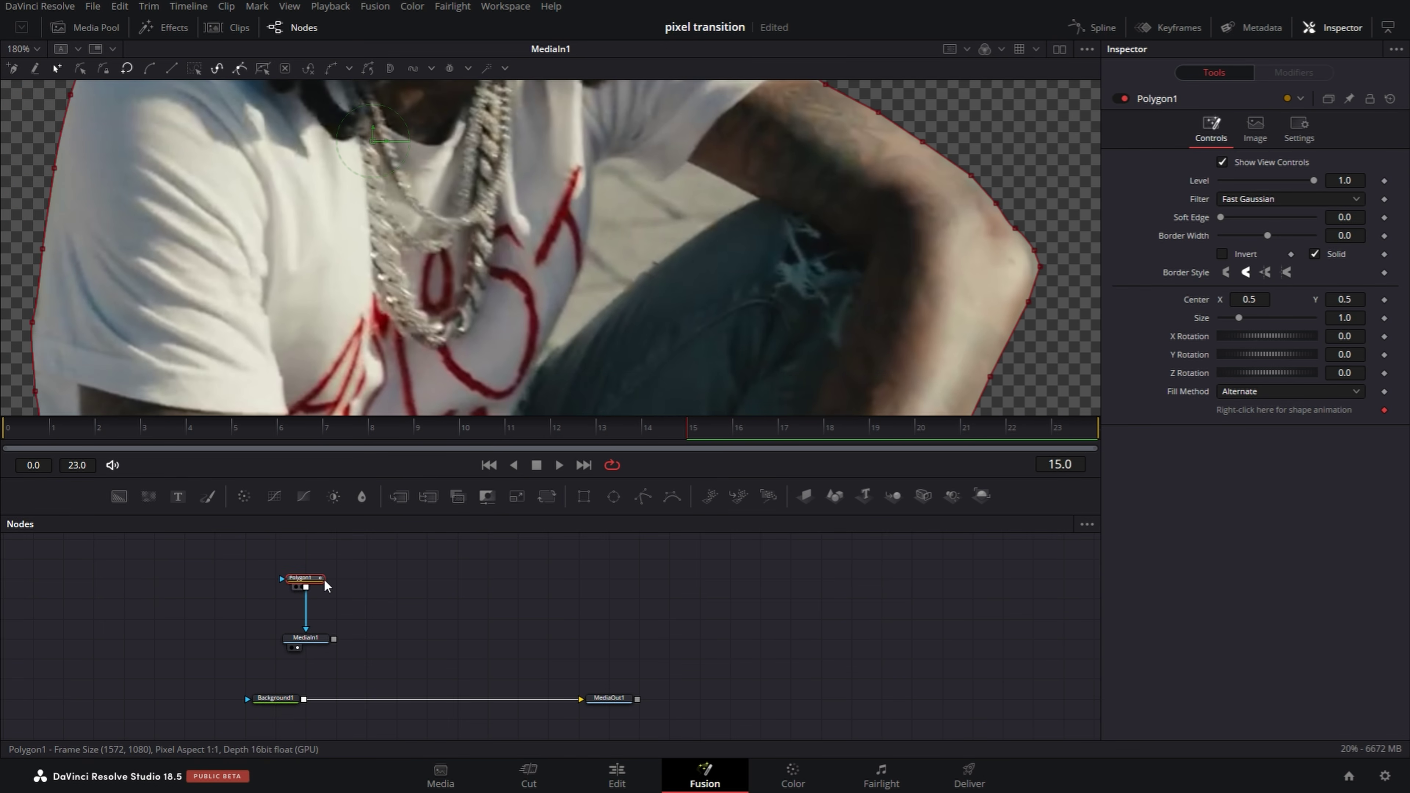
pyautogui.click(638, 498)
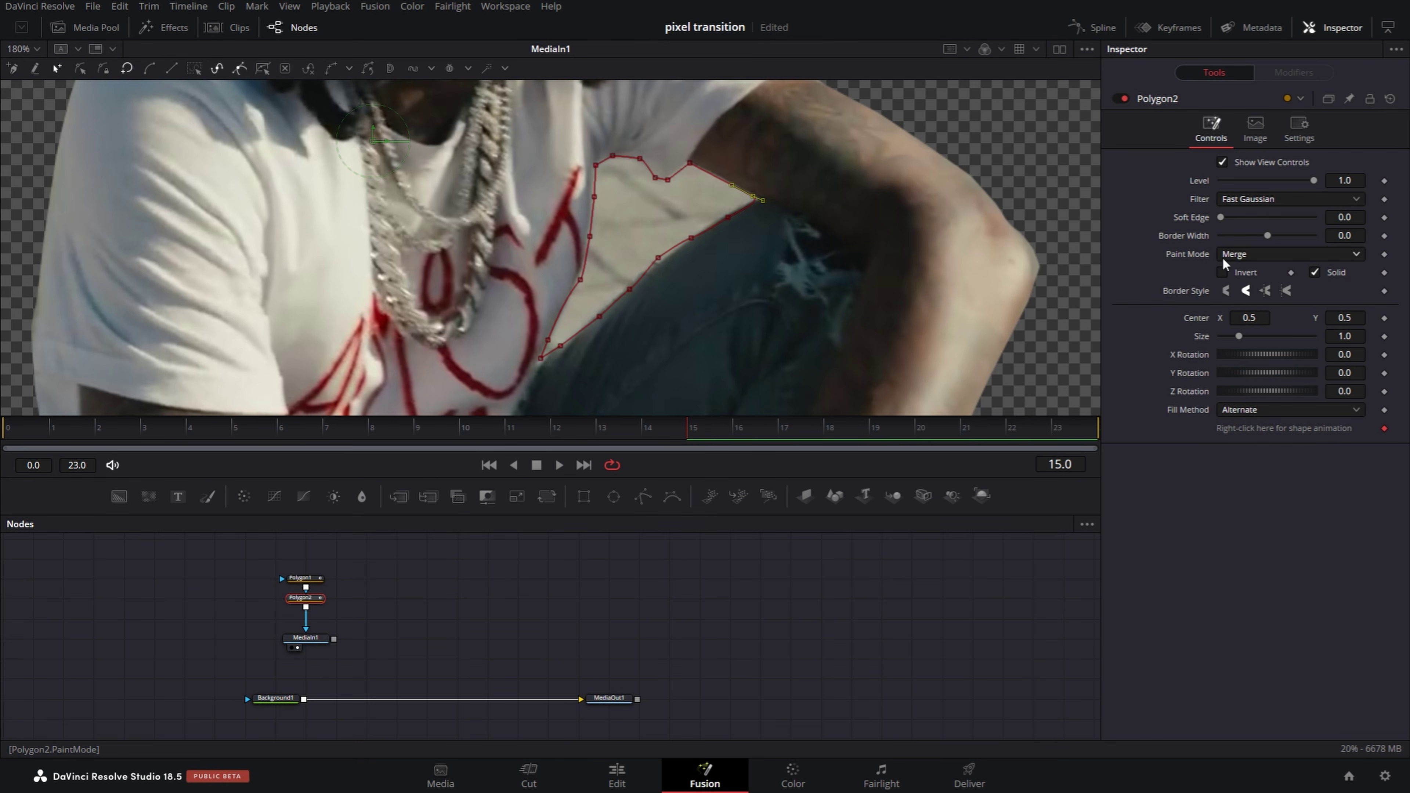
# Step: Set Polygon2's paint mode to Subtract, with a soft edge of 0.0029 and a border width of 0.0025
pyautogui.click(1257, 256)
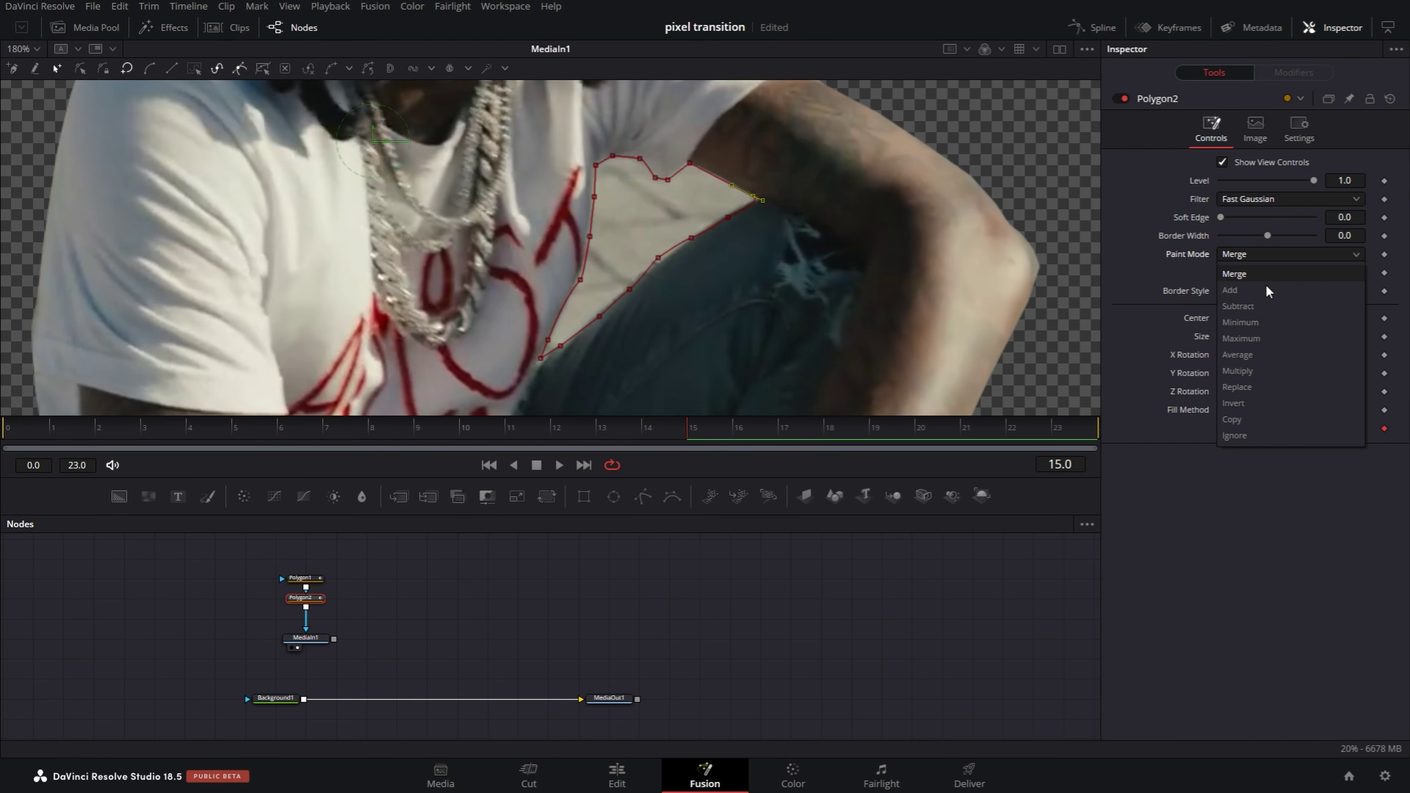
pyautogui.click(1239, 306)
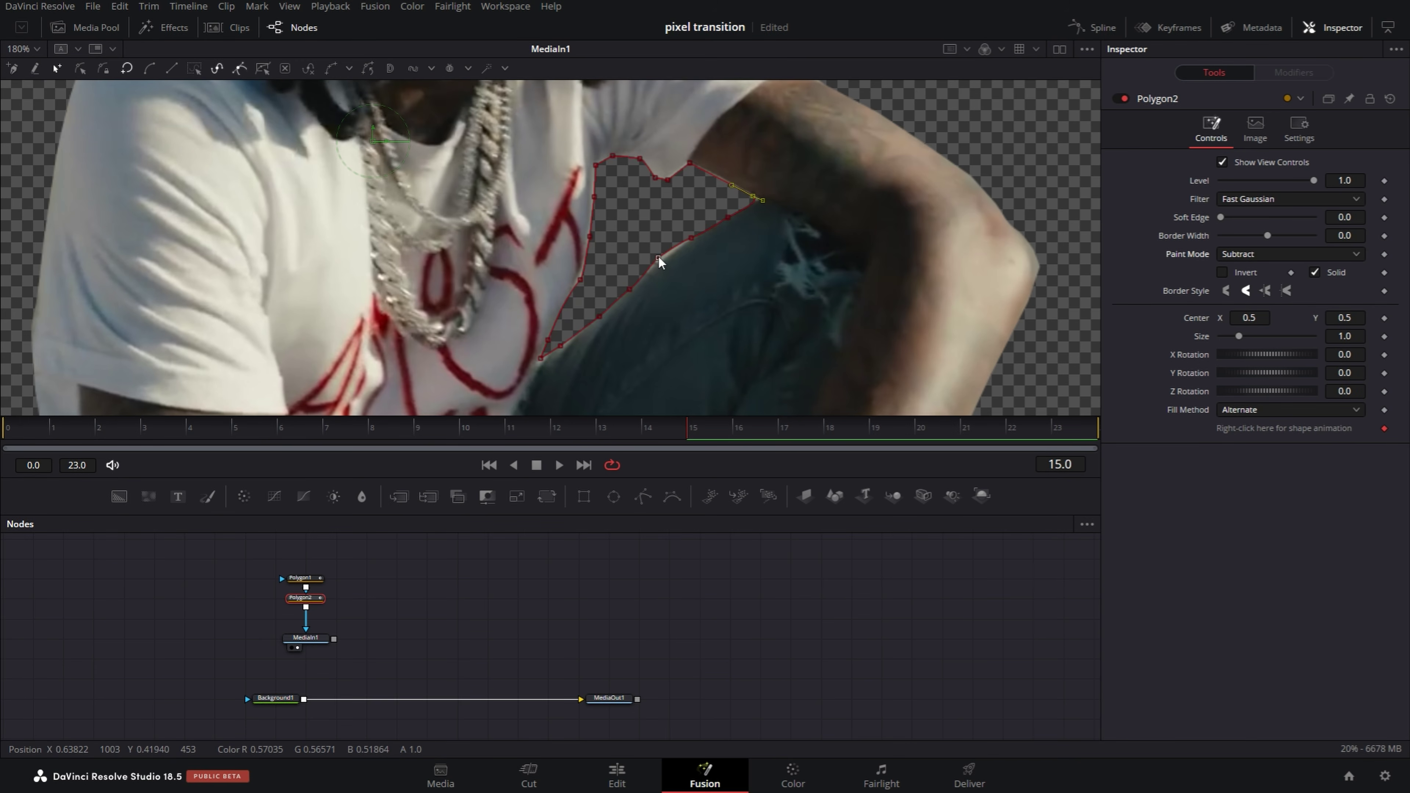
pyautogui.moveTo(658, 258); pyautogui.dragTo(660, 260)
pyautogui.moveTo(1348, 216); pyautogui.dragTo(1358, 216)
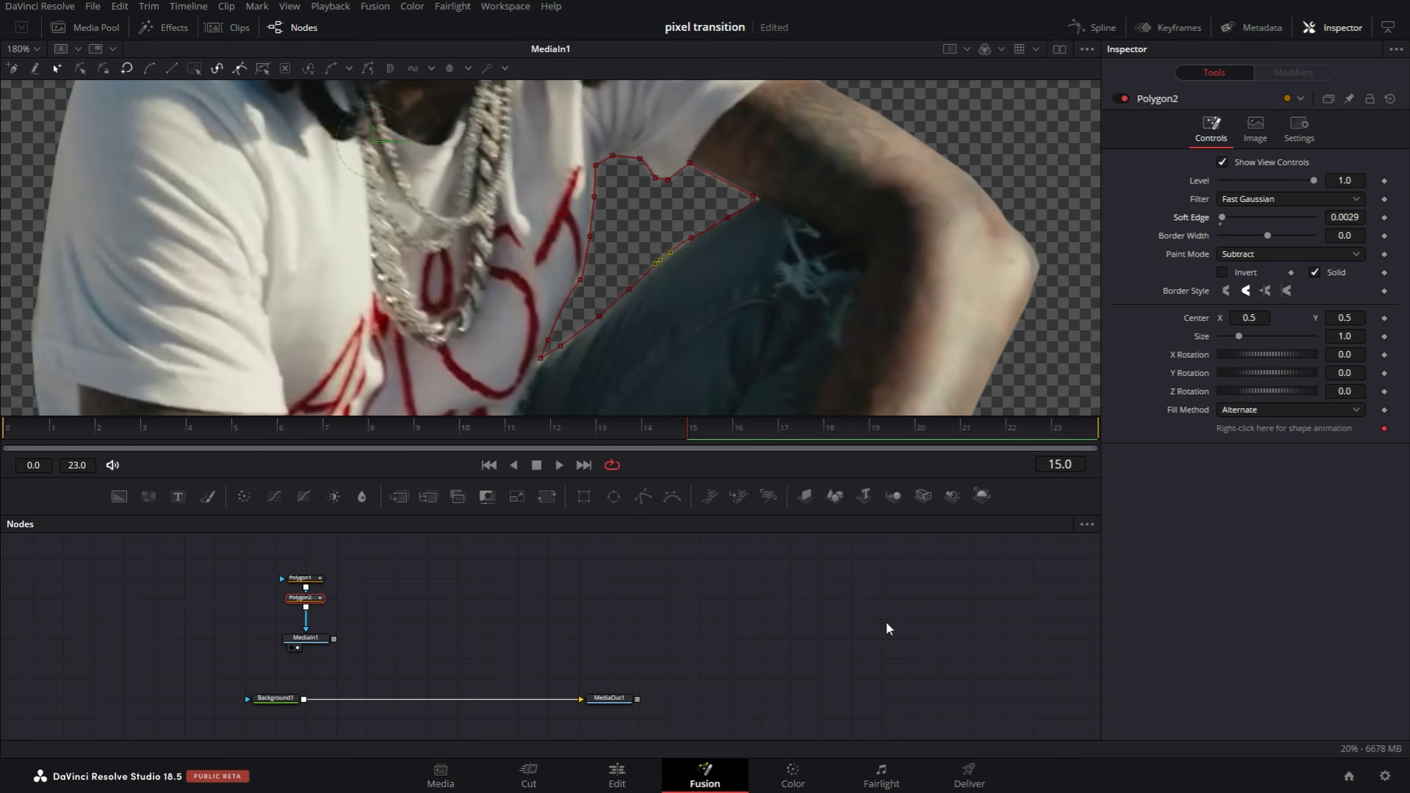
pyautogui.click(655, 601)
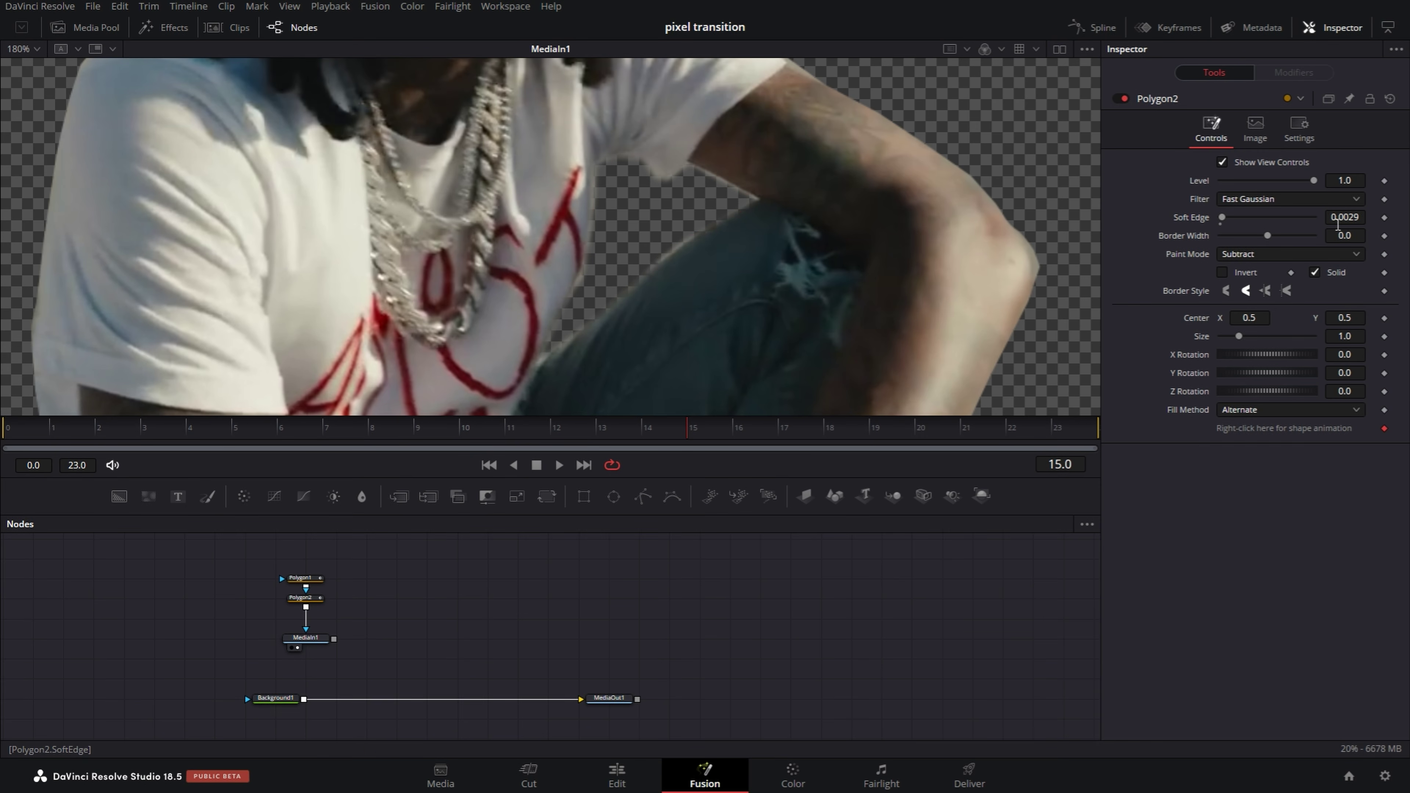
pyautogui.moveTo(1356, 235); pyautogui.dragTo(1362, 235)
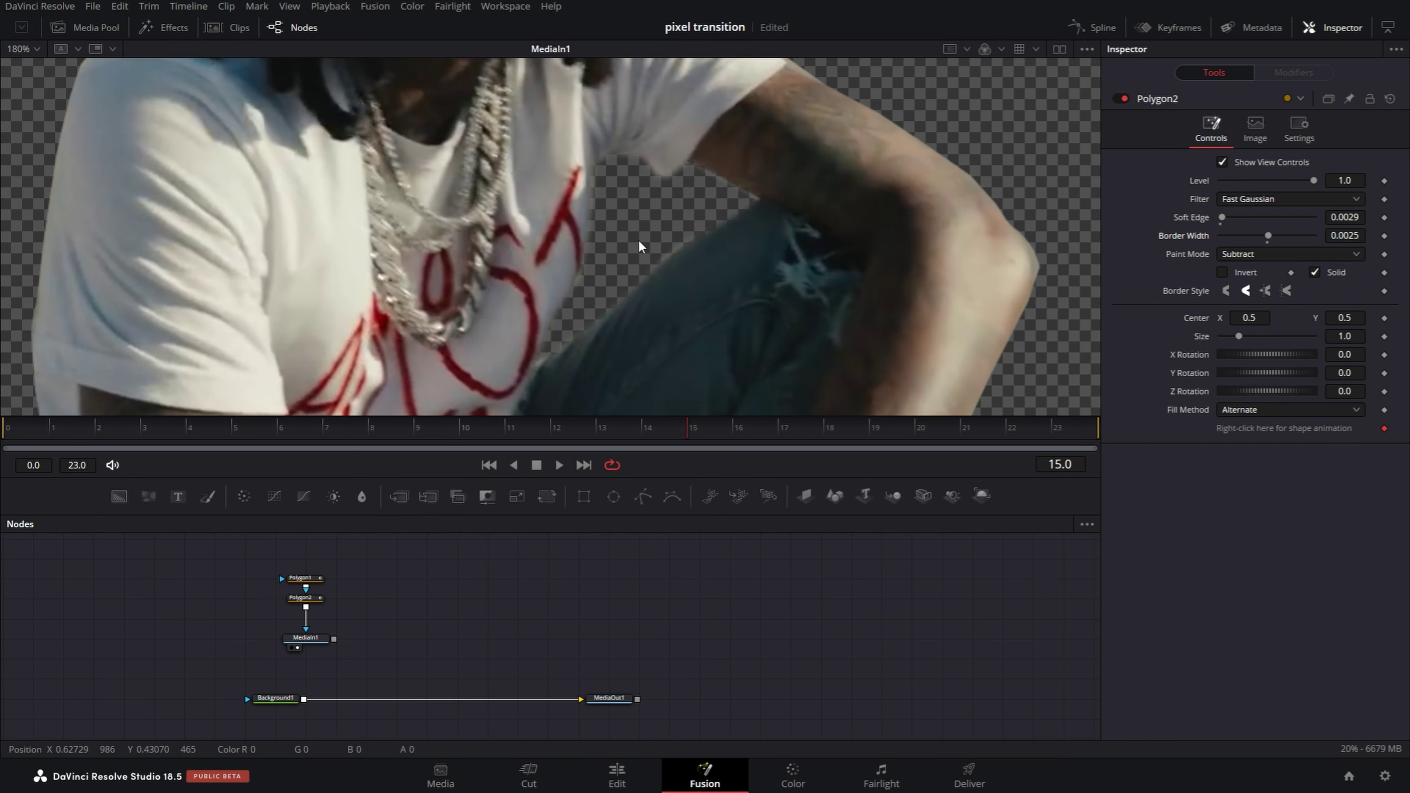
# Step: Merge the masked MediaIn1 over Background1 ahead of MediaOut1
pyautogui.click(315, 579)
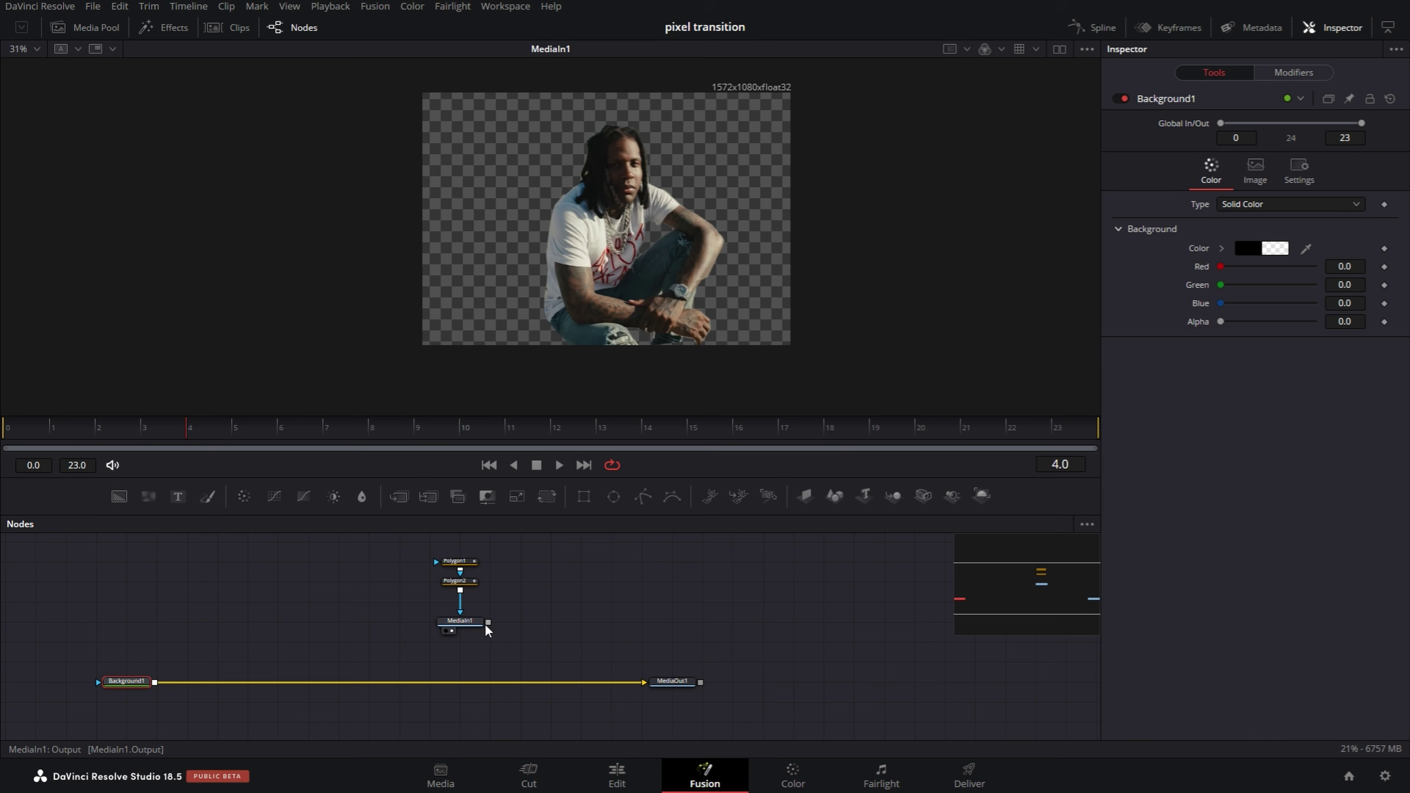
pyautogui.moveTo(488, 622); pyautogui.dragTo(153, 683)
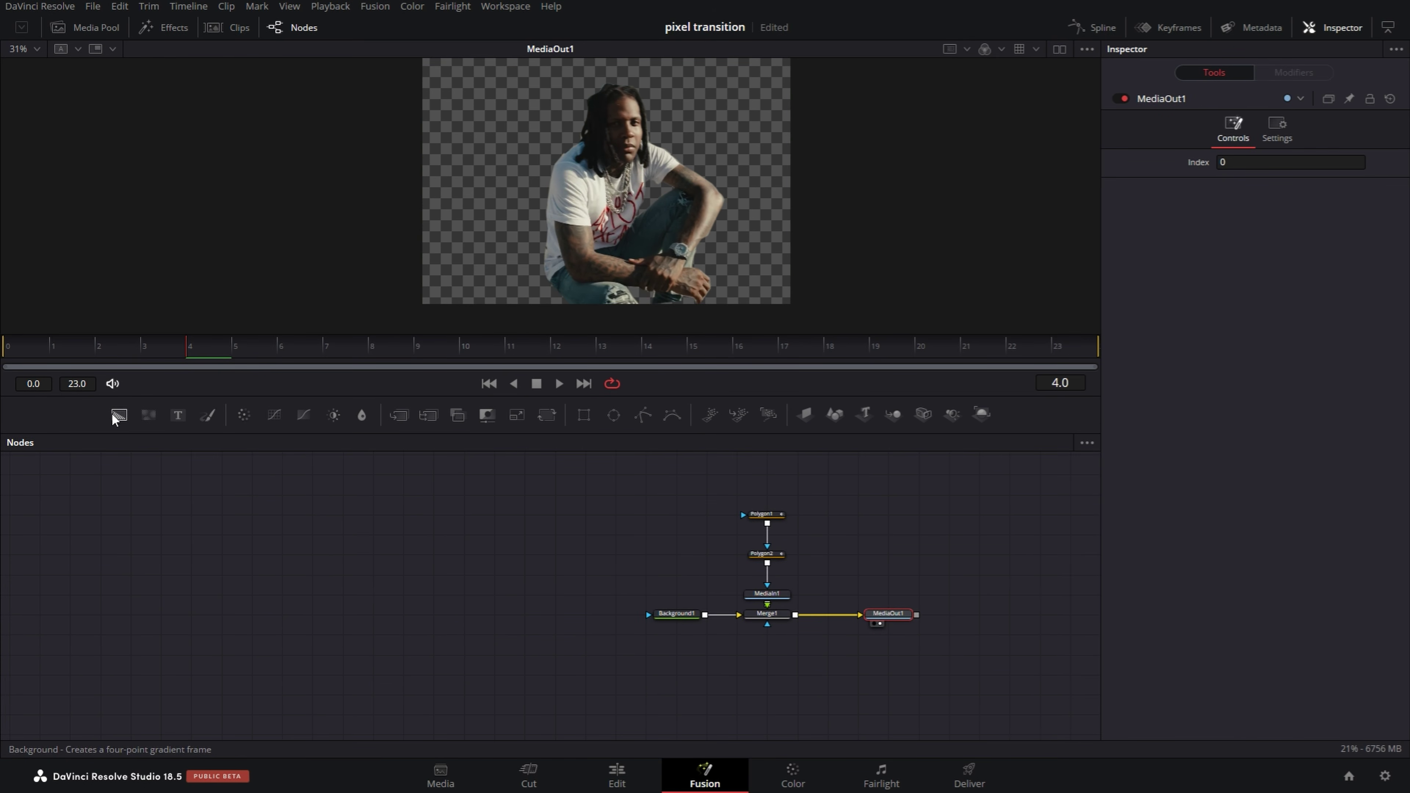
# Step: Add a second Background node in the empty area of the node graph, make its colour solid white and view it
pyautogui.moveTo(120, 415); pyautogui.dragTo(223, 633)
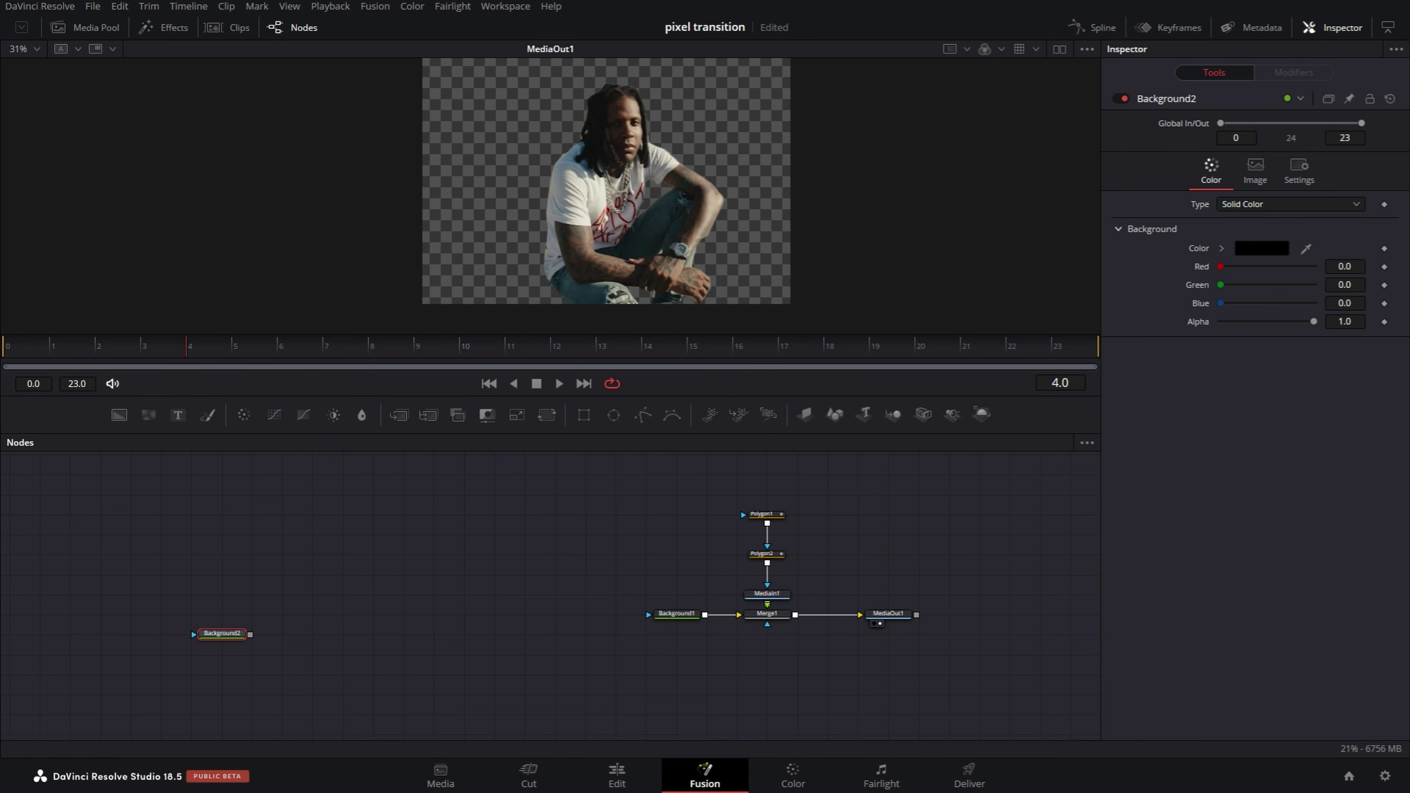
pyautogui.click(1220, 248)
pyautogui.click(1220, 261)
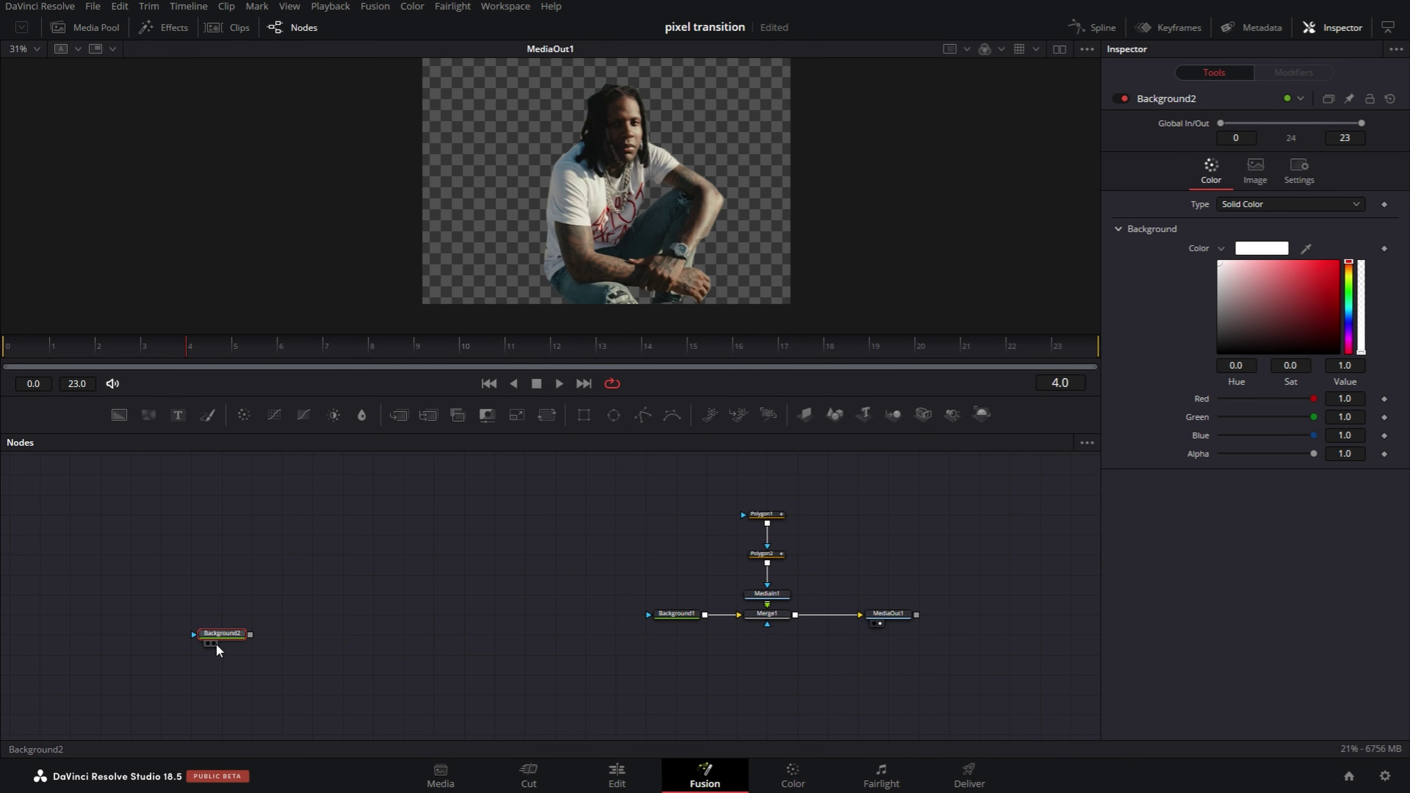
pyautogui.press('1')
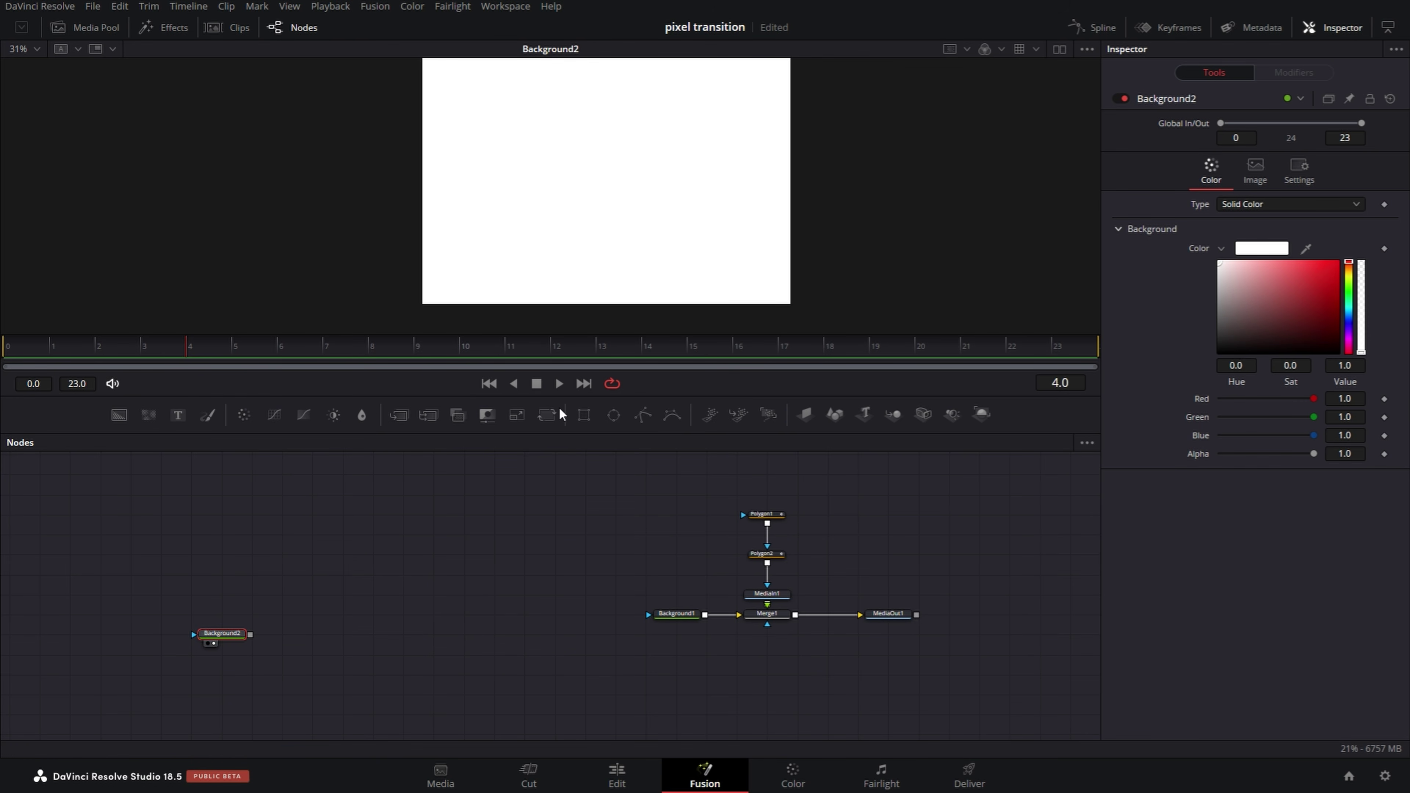
# Step: Add a Transform after Background2 and animate its Center Y from -0.505 at frame 0 to 0.5 at frame 23
pyautogui.click(547, 416)
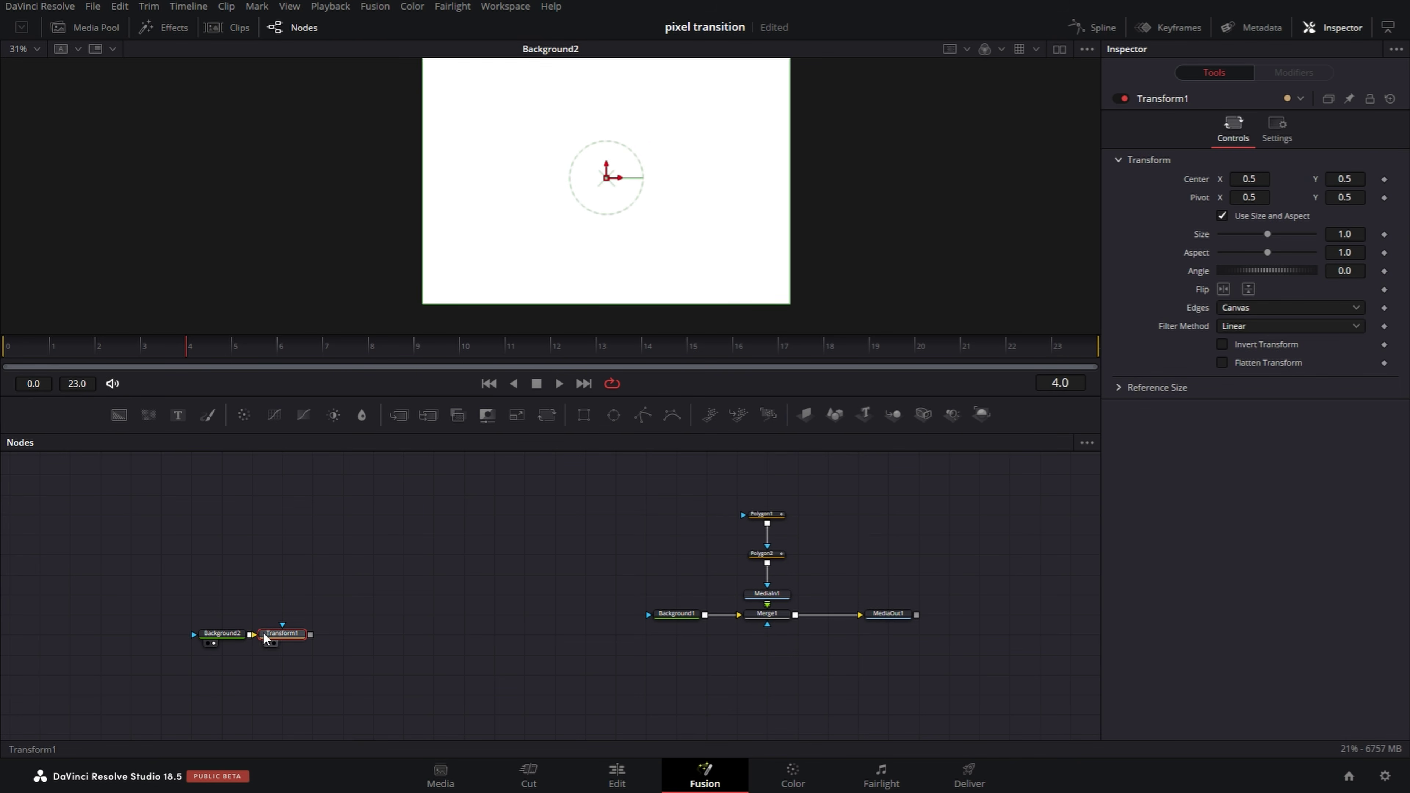
pyautogui.moveTo(292, 637); pyautogui.dragTo(333, 639)
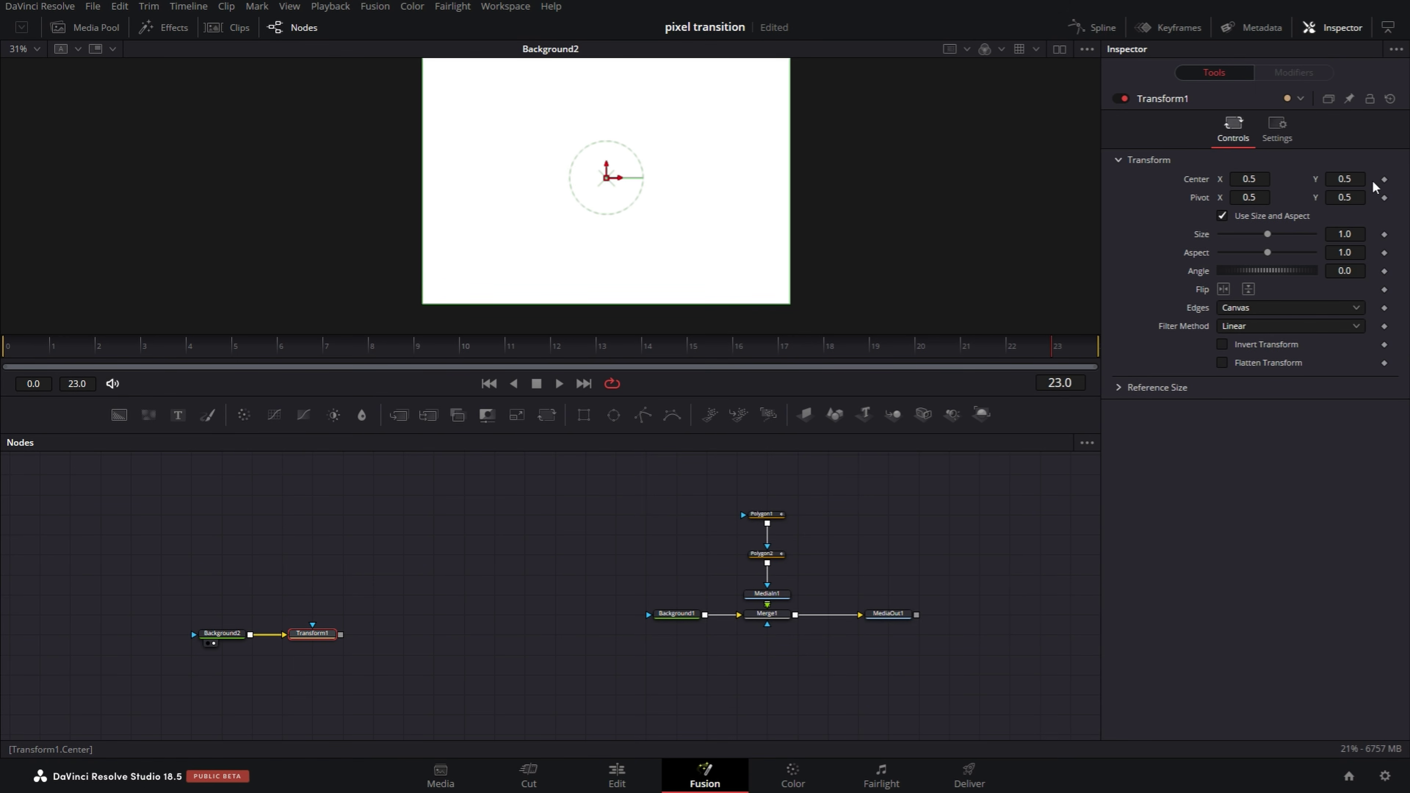
pyautogui.click(1384, 180)
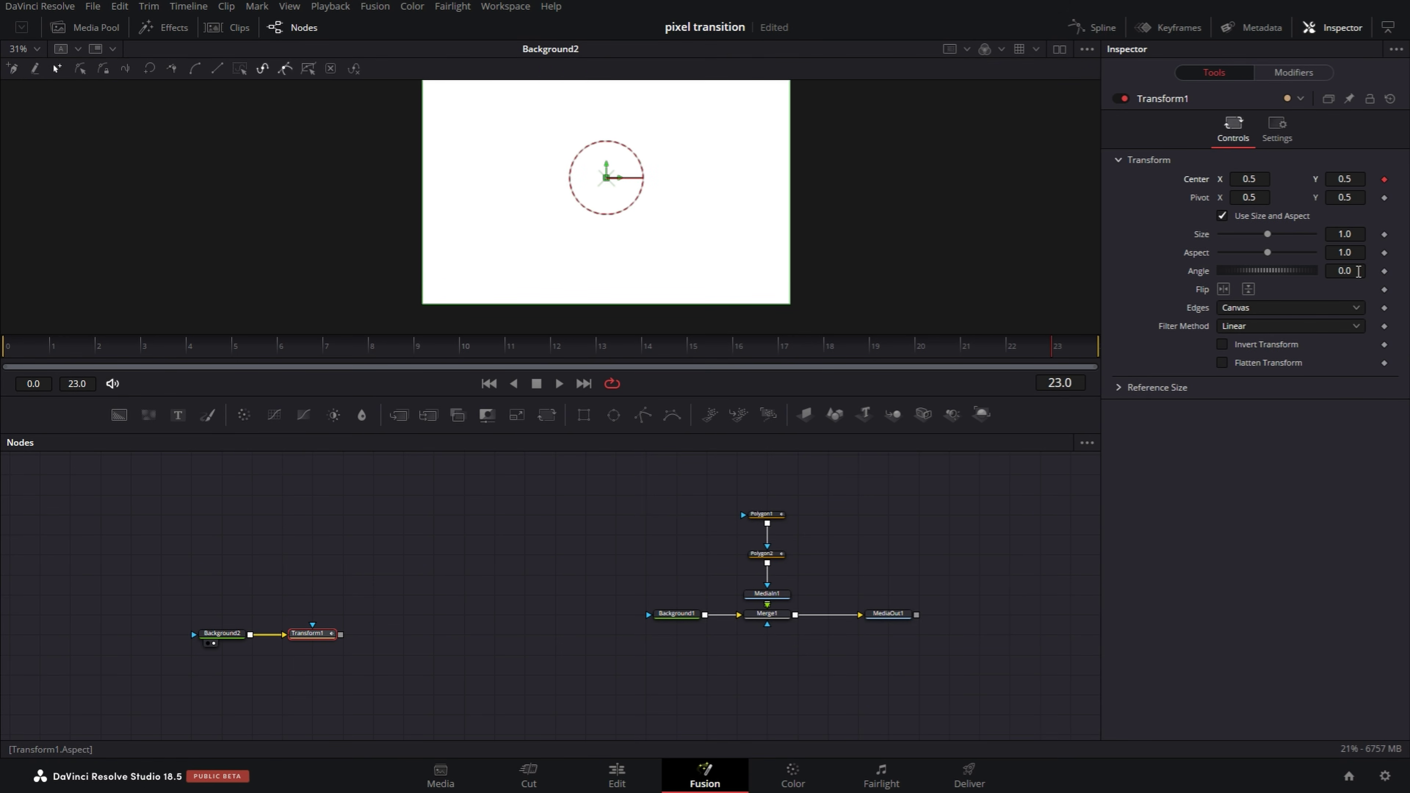
pyautogui.moveTo(46, 334); pyautogui.dragTo(15, 355)
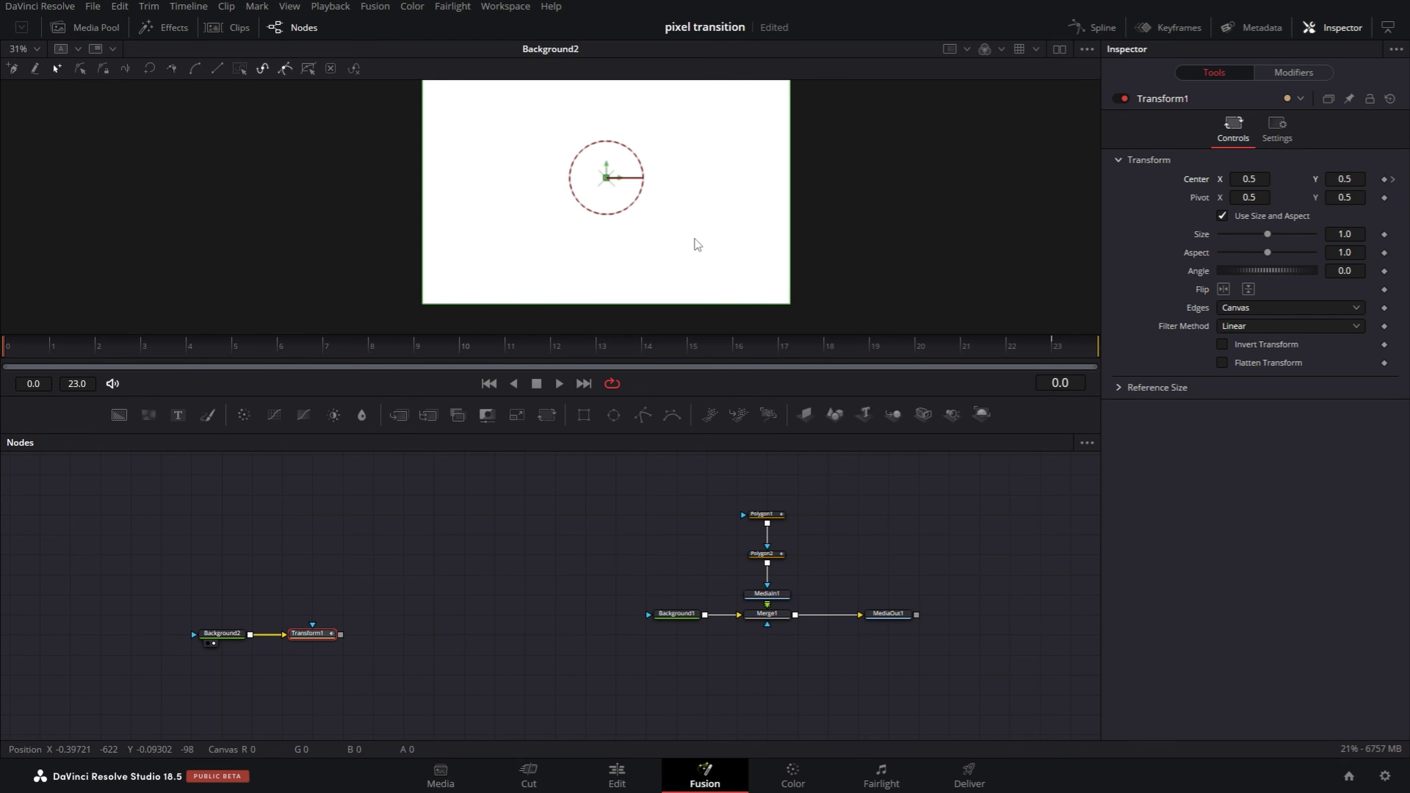
pyautogui.moveTo(1353, 181); pyautogui.dragTo(250, 467)
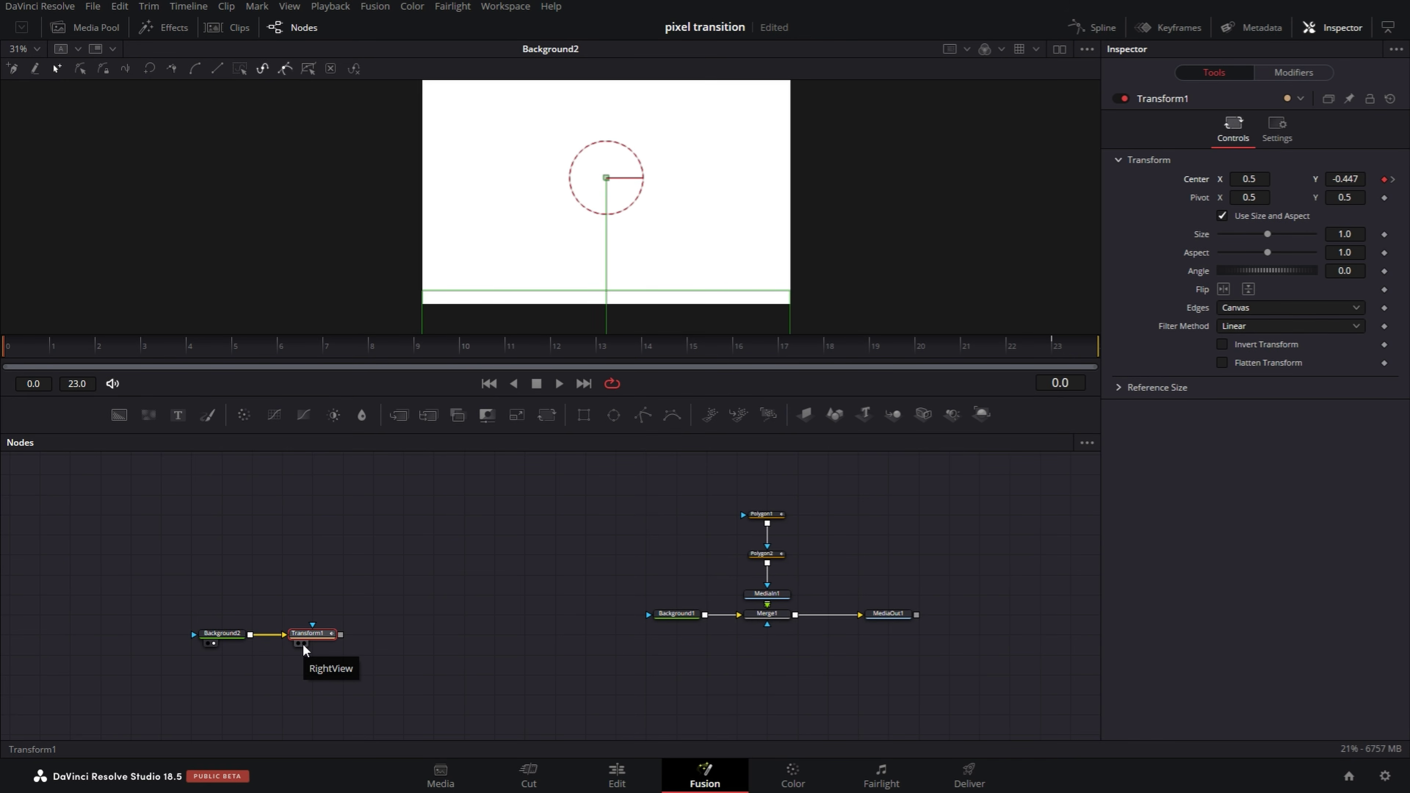
pyautogui.click(303, 643)
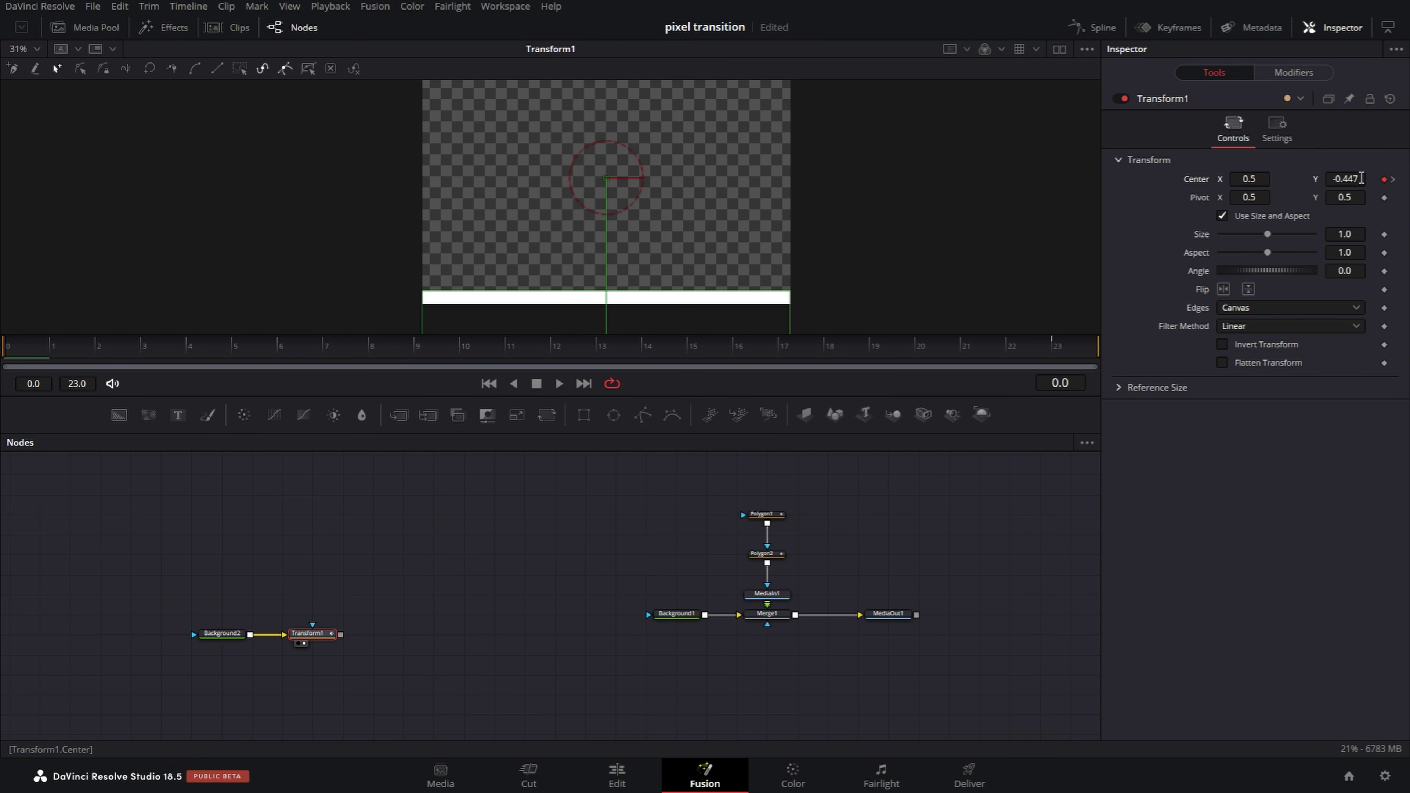
pyautogui.moveTo(1362, 179); pyautogui.dragTo(1329, 178)
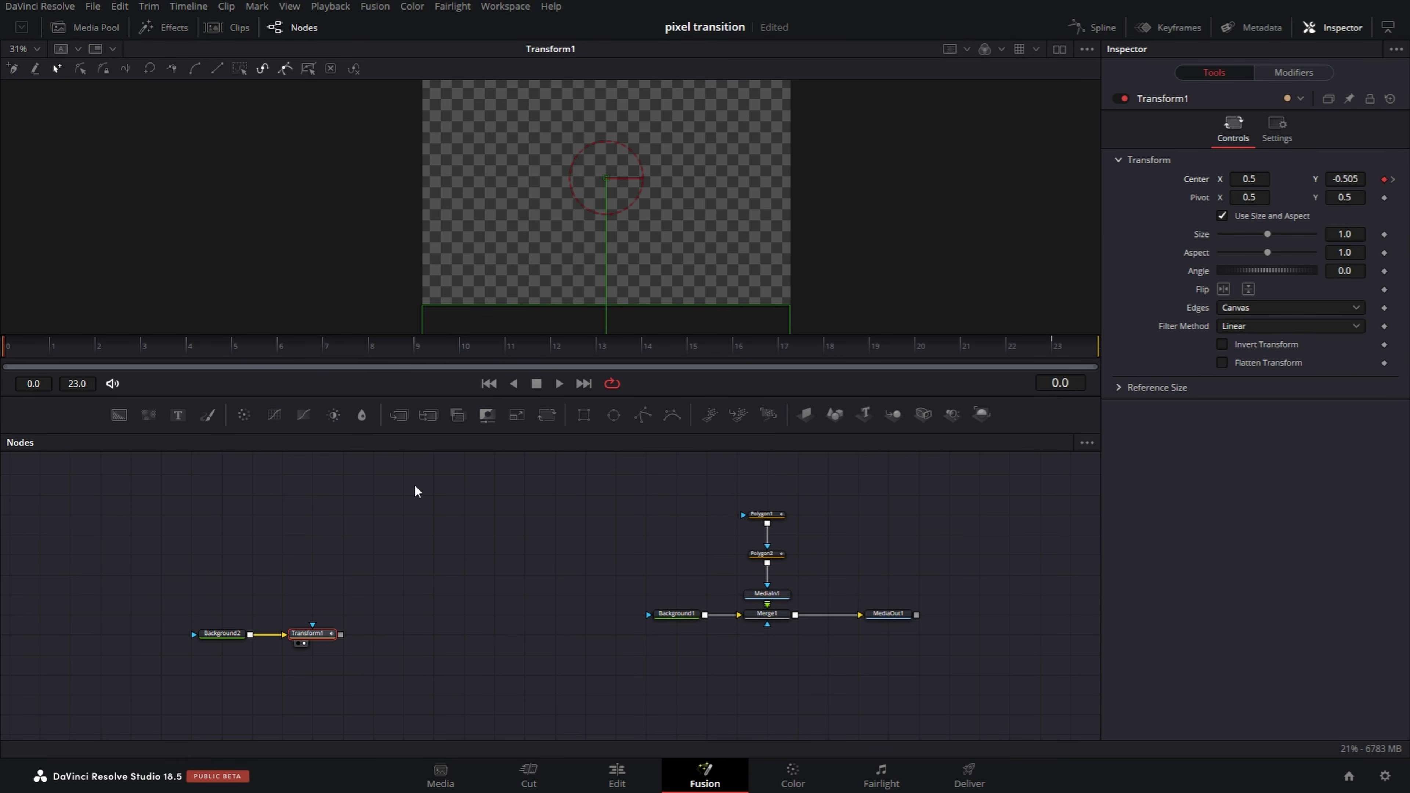
pyautogui.press('space')
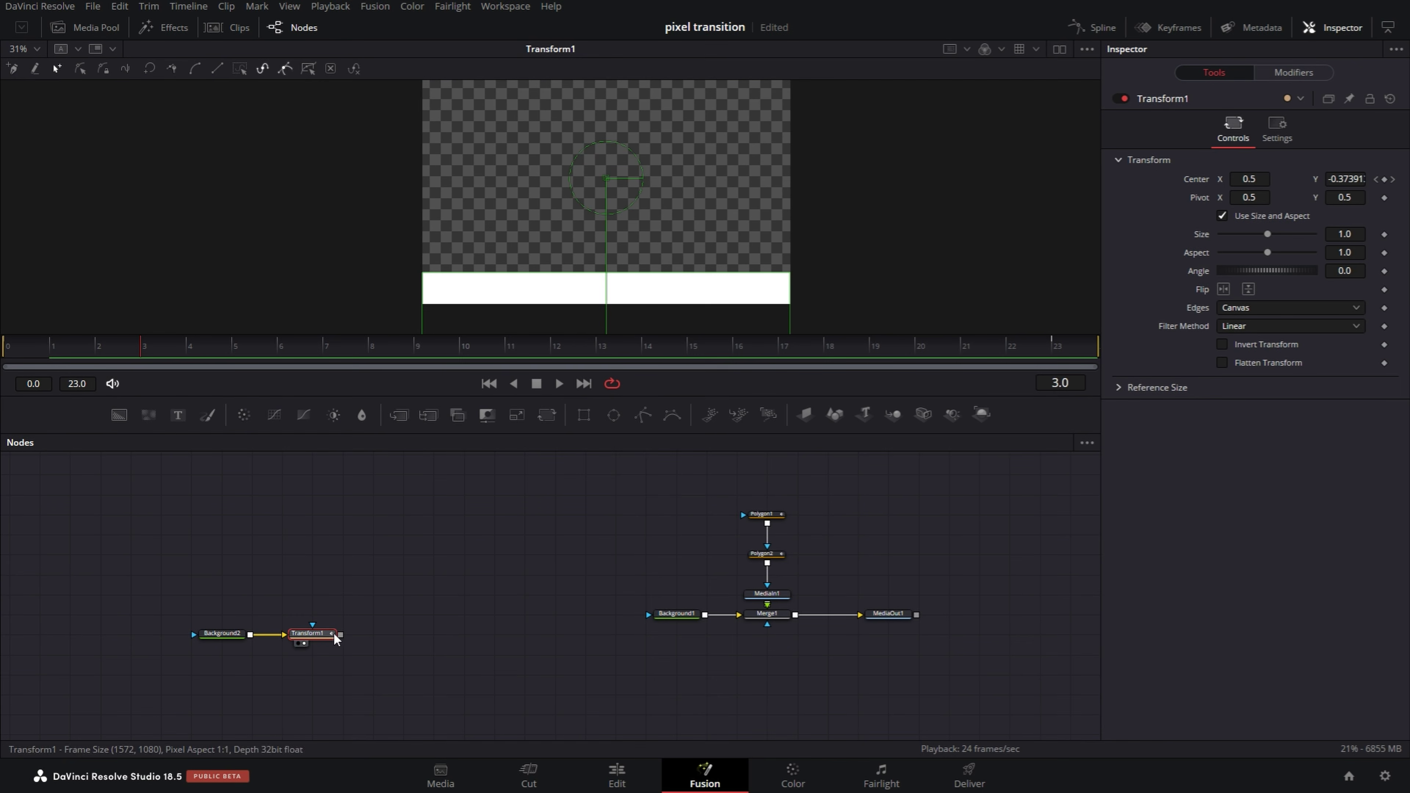
# Step: Insert a Displace node after Transform1 and feed a new FastNoise node into it
pyautogui.hotkey('shift', 'space')
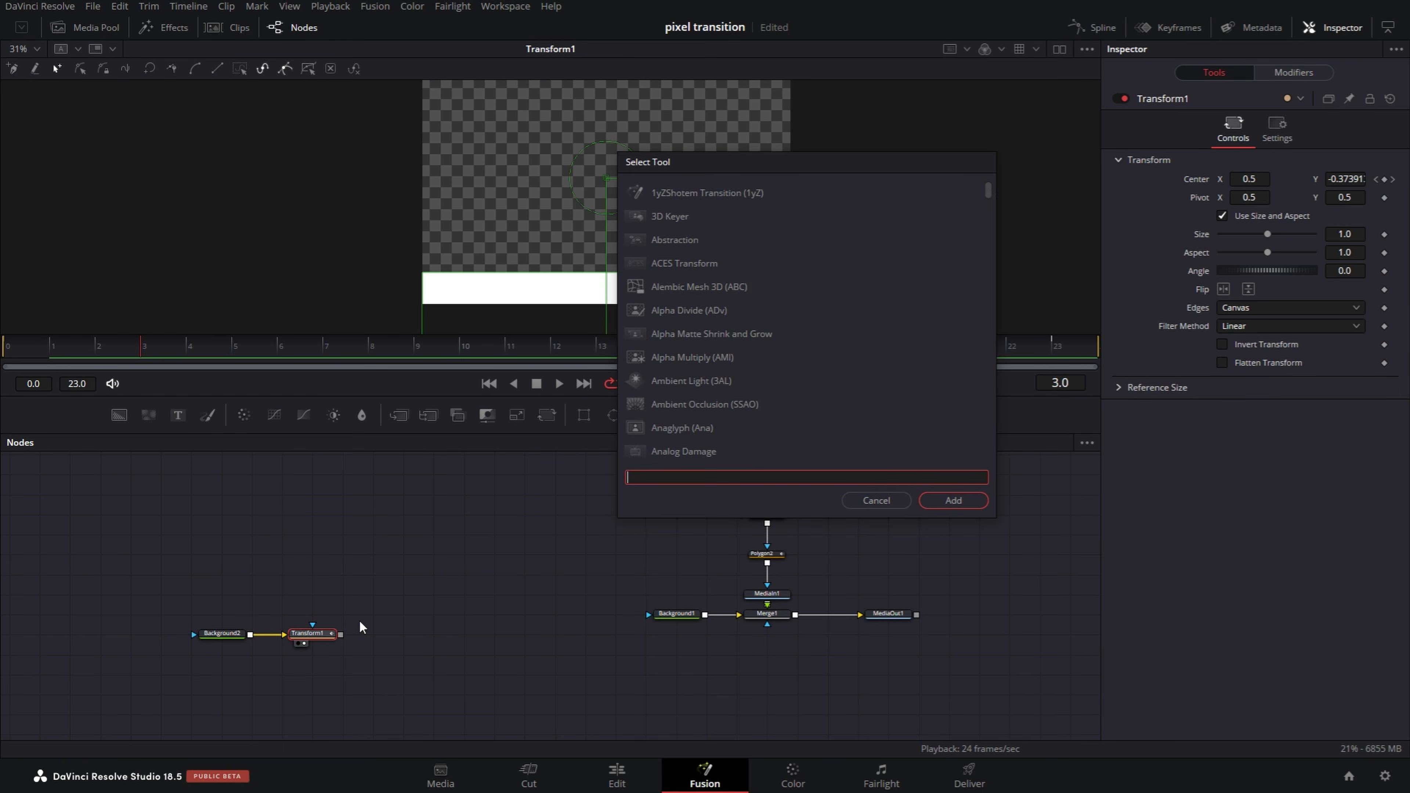
pyautogui.write('displace')
pyautogui.press('Return')
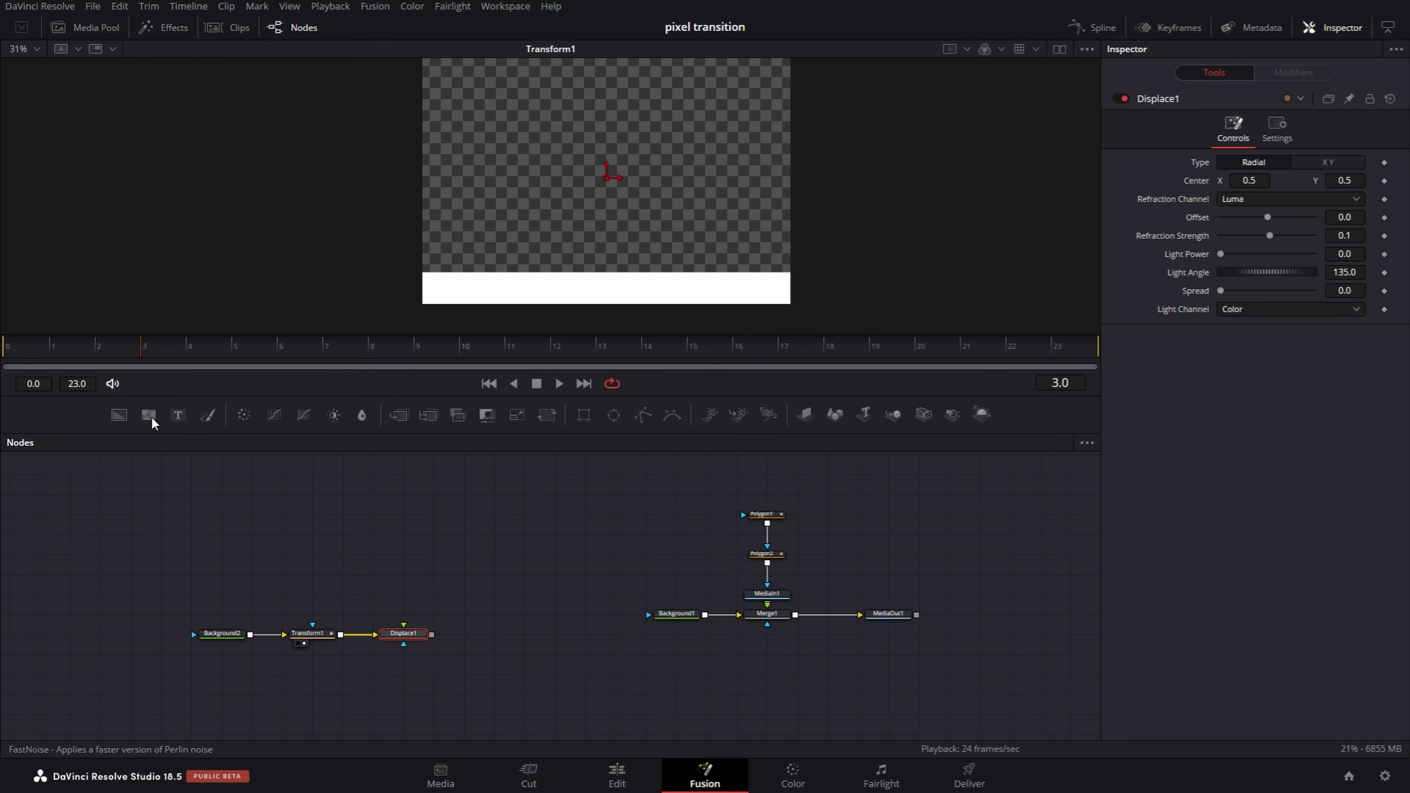
pyautogui.moveTo(150, 415); pyautogui.dragTo(406, 630)
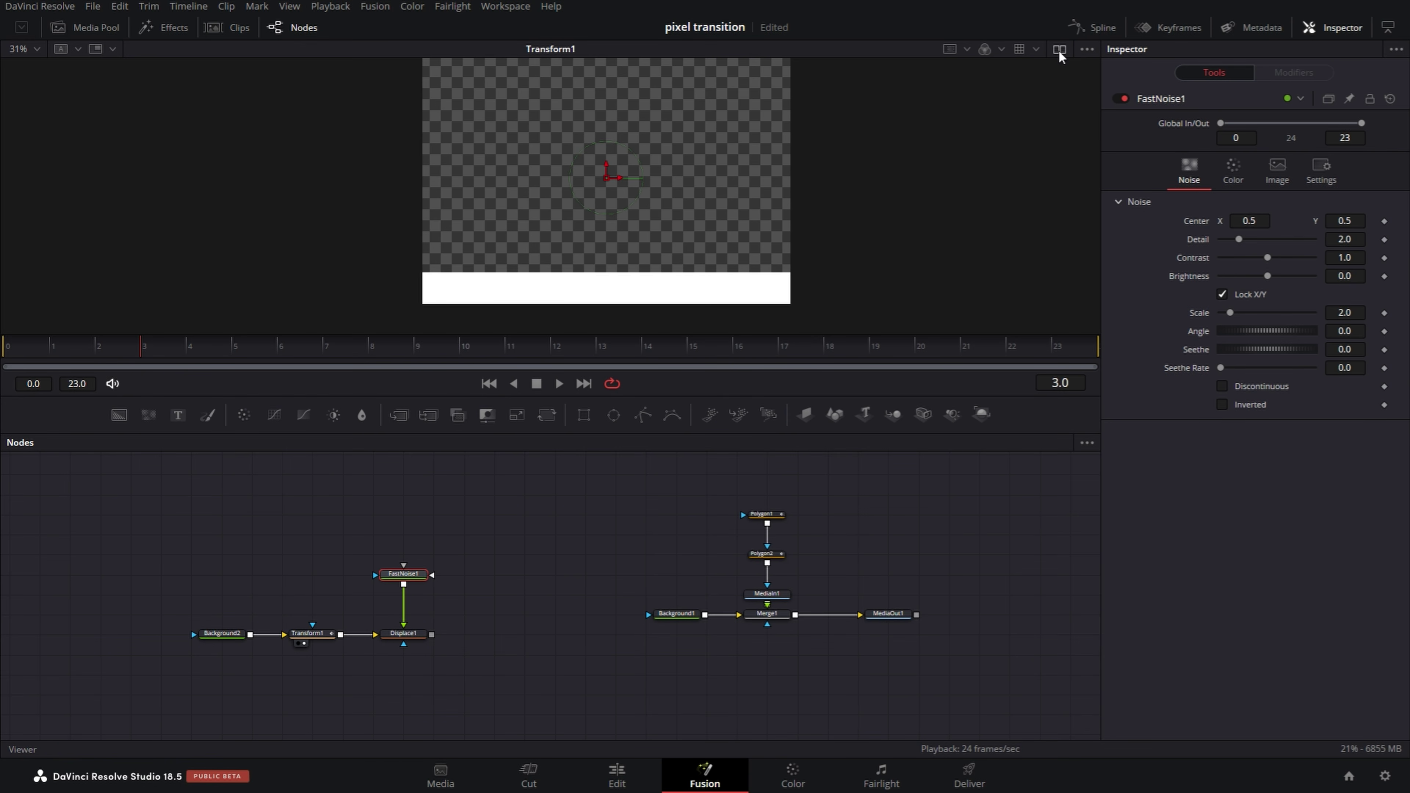
# Step: View FastNoise1 in a second viewer and set its Detail to 2.2, Contrast to 3.92 and Brightness to 0.25
pyautogui.click(1059, 50)
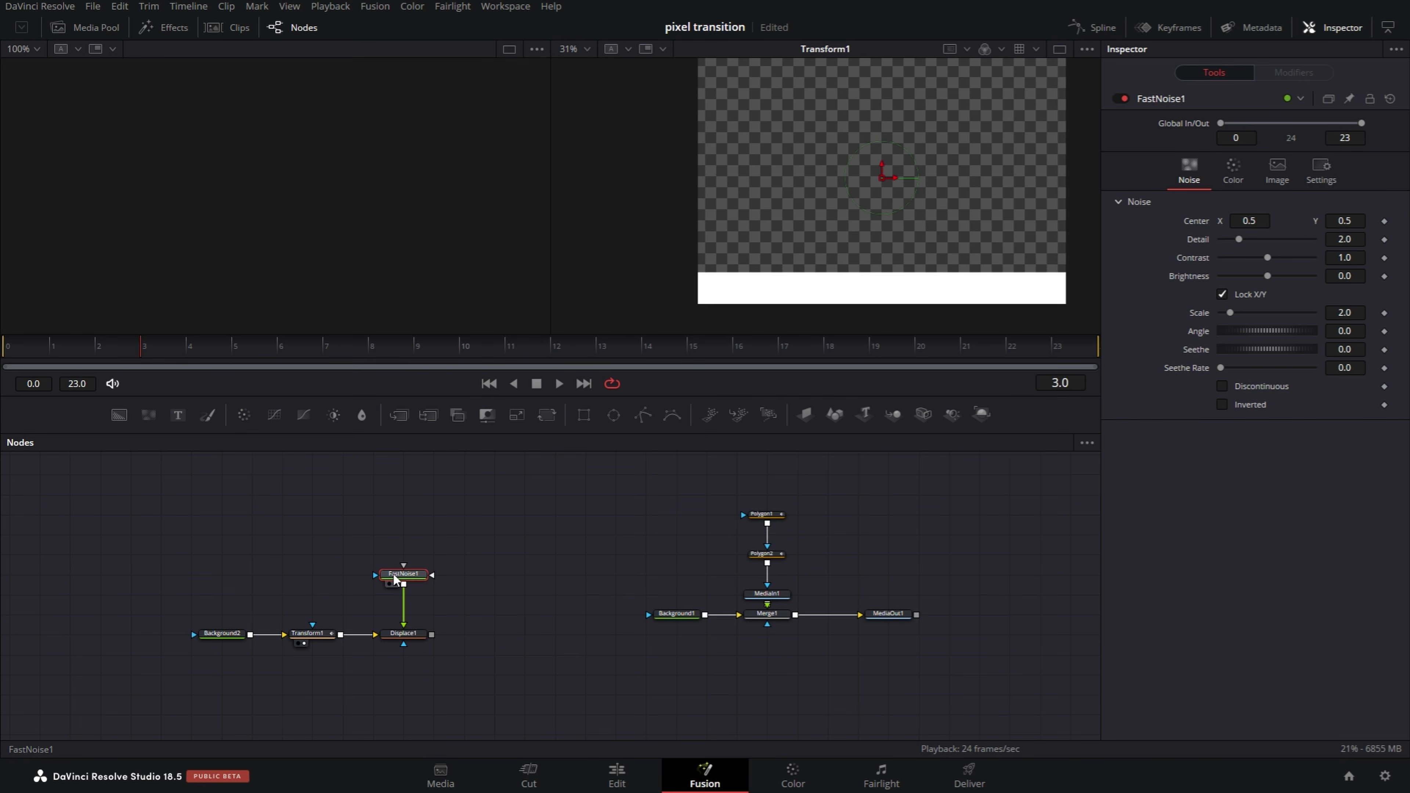
pyautogui.press('1')
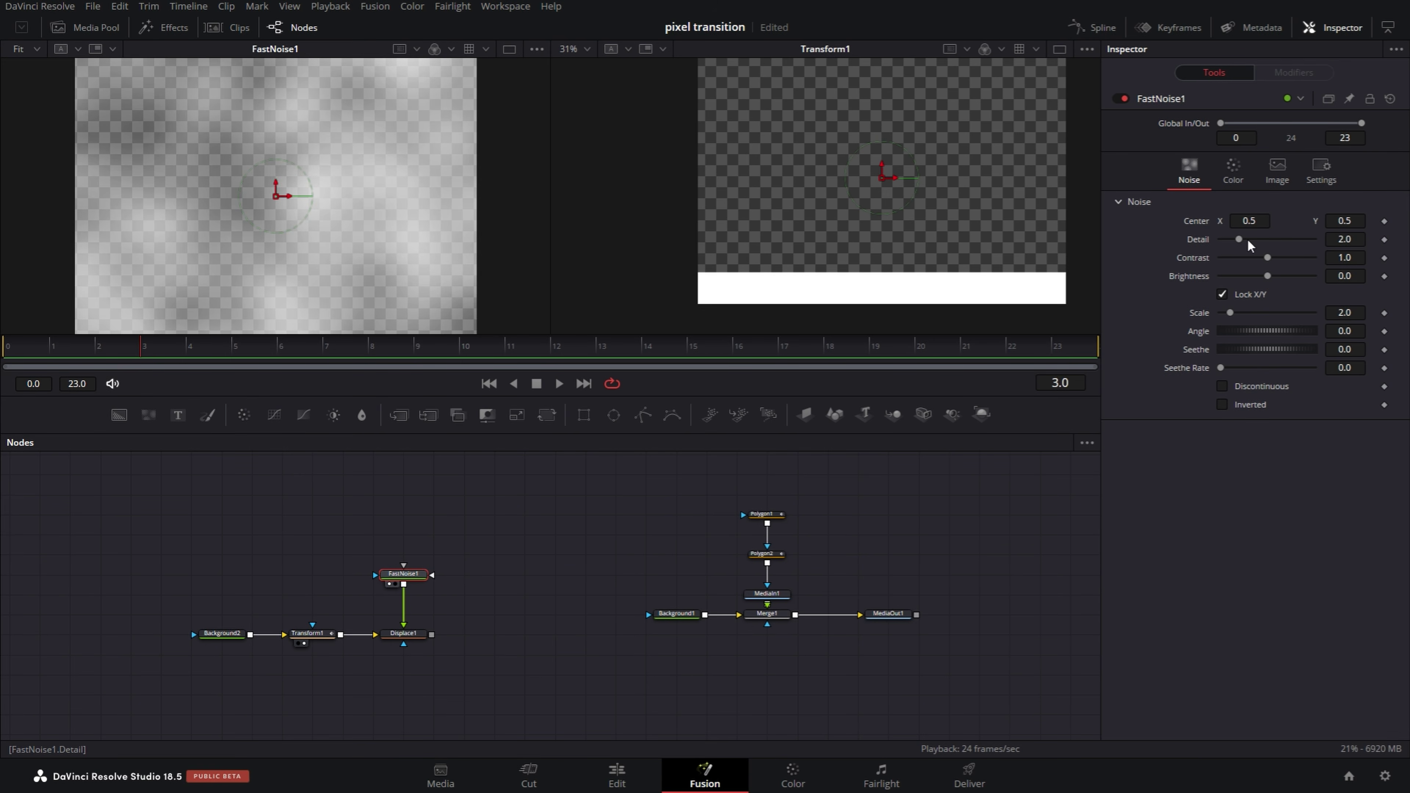
pyautogui.click(1351, 238)
pyautogui.write('2.2')
pyautogui.press('Tab')
pyautogui.write('3.92')
pyautogui.press('Tab')
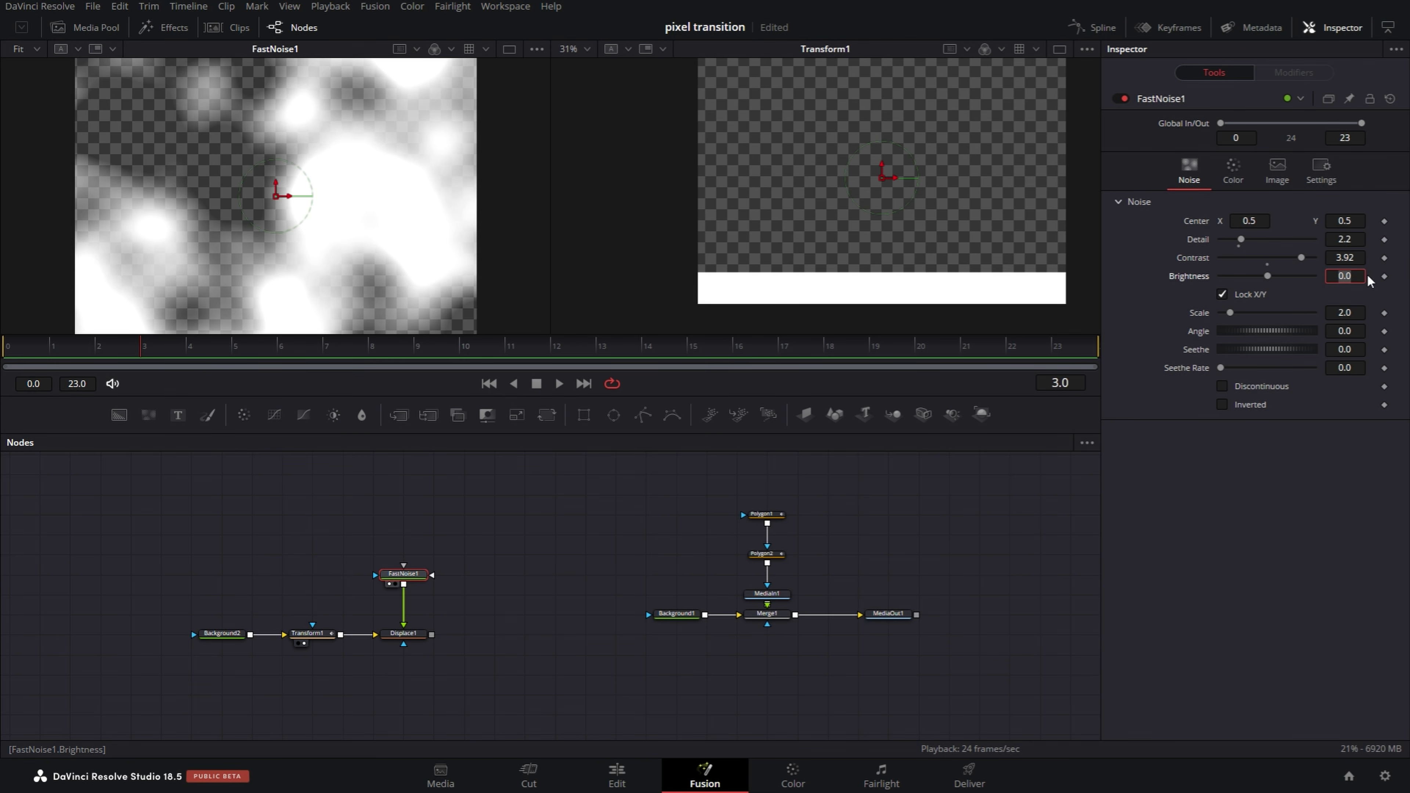
pyautogui.write('0.')
pyautogui.press('Tab')
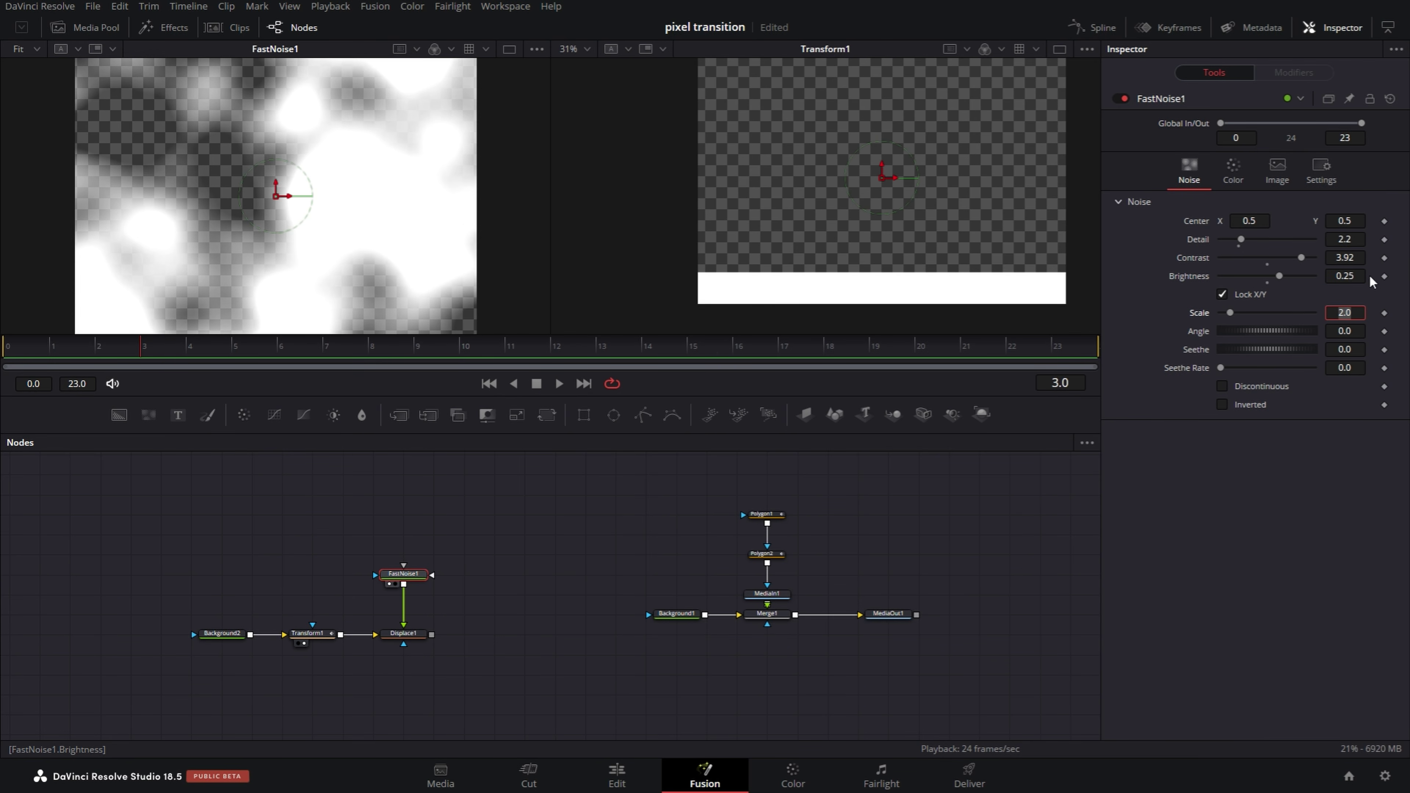
# Step: Set FastNoise1's Scale to 14.98, Seethe to 0.138 and Seethe Rate to 0.047, and enable Discontinuous
pyautogui.write('14.988')
pyautogui.press('Tab')
pyautogui.click(1355, 348)
pyautogui.write('0')
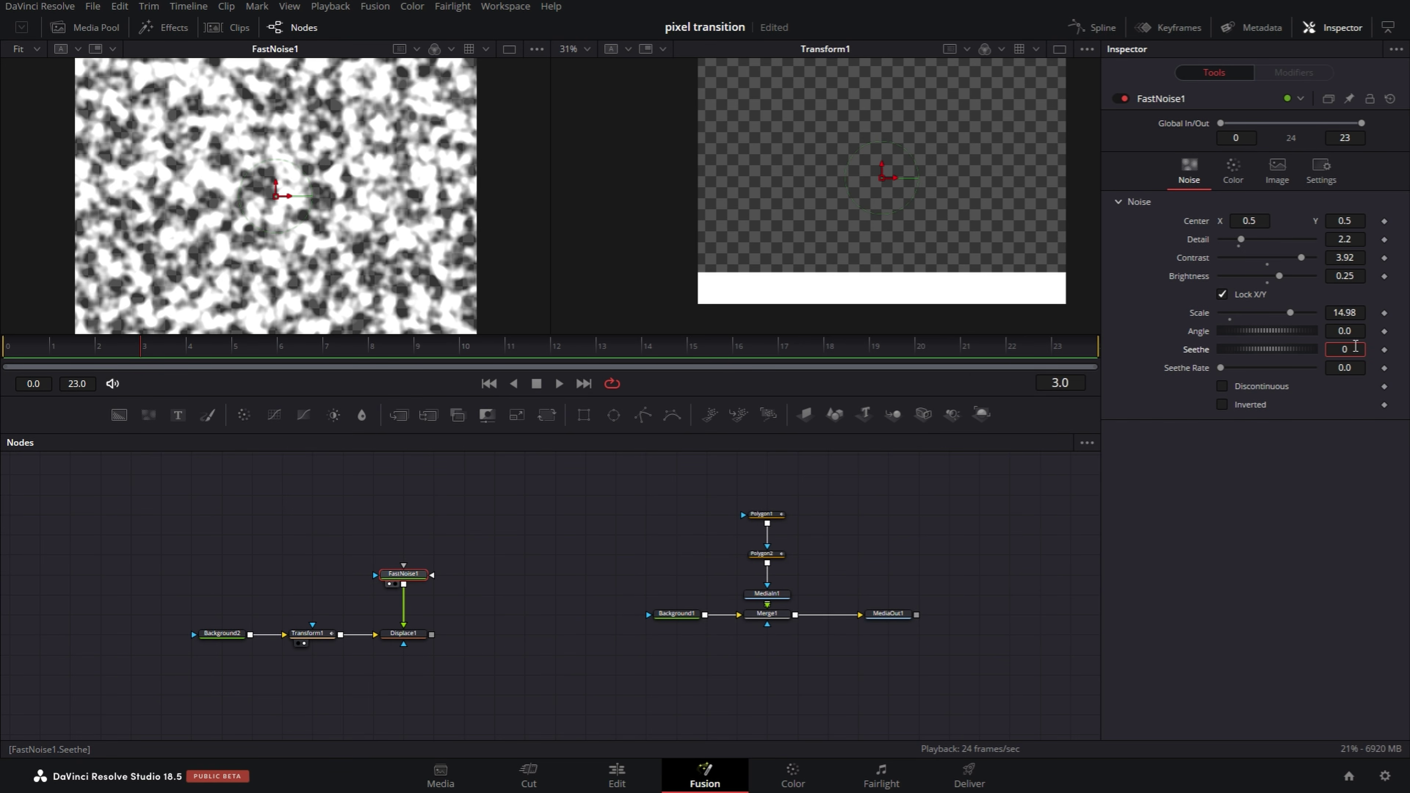
pyautogui.write('.138')
pyautogui.press('Tab')
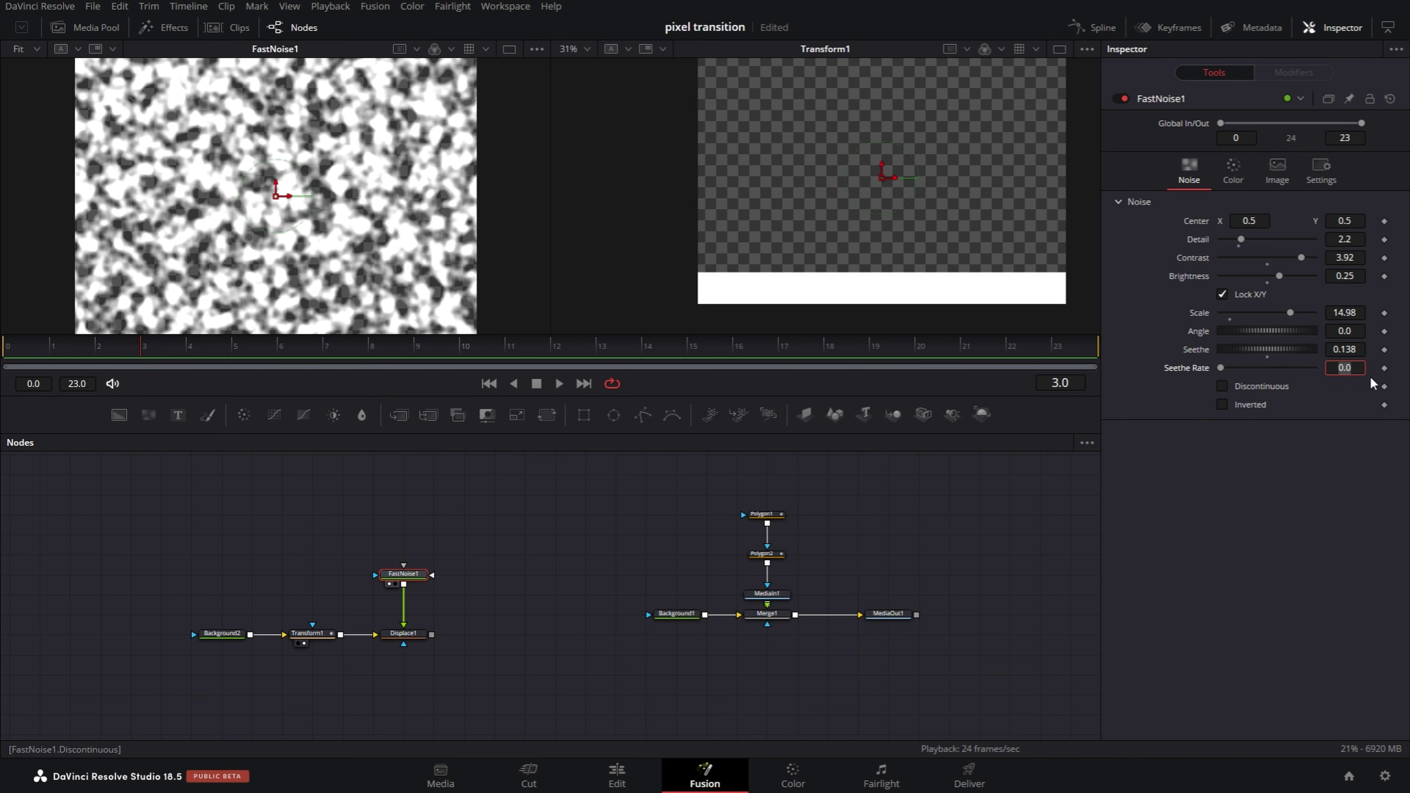
pyautogui.write('0.047')
pyautogui.press('Tab')
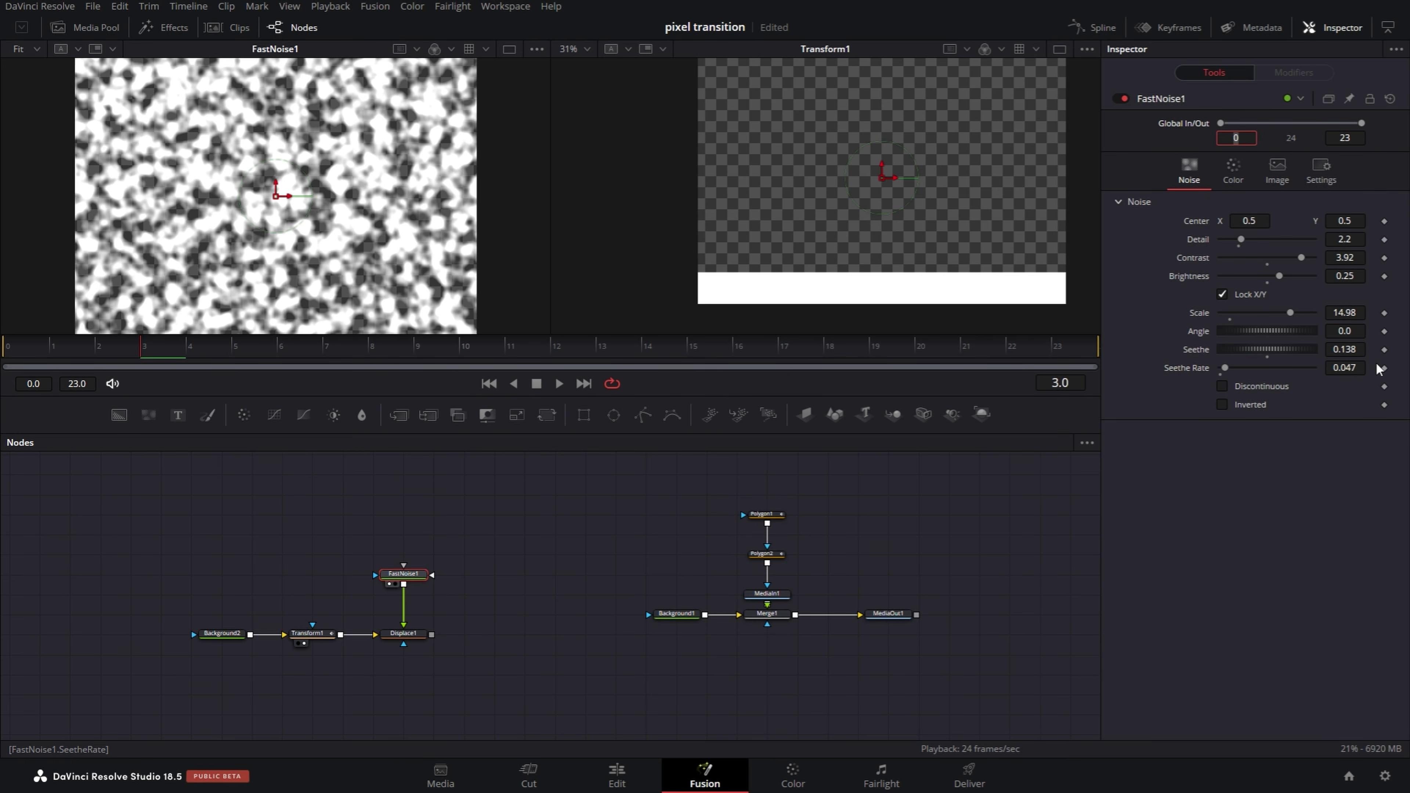
pyautogui.click(1221, 386)
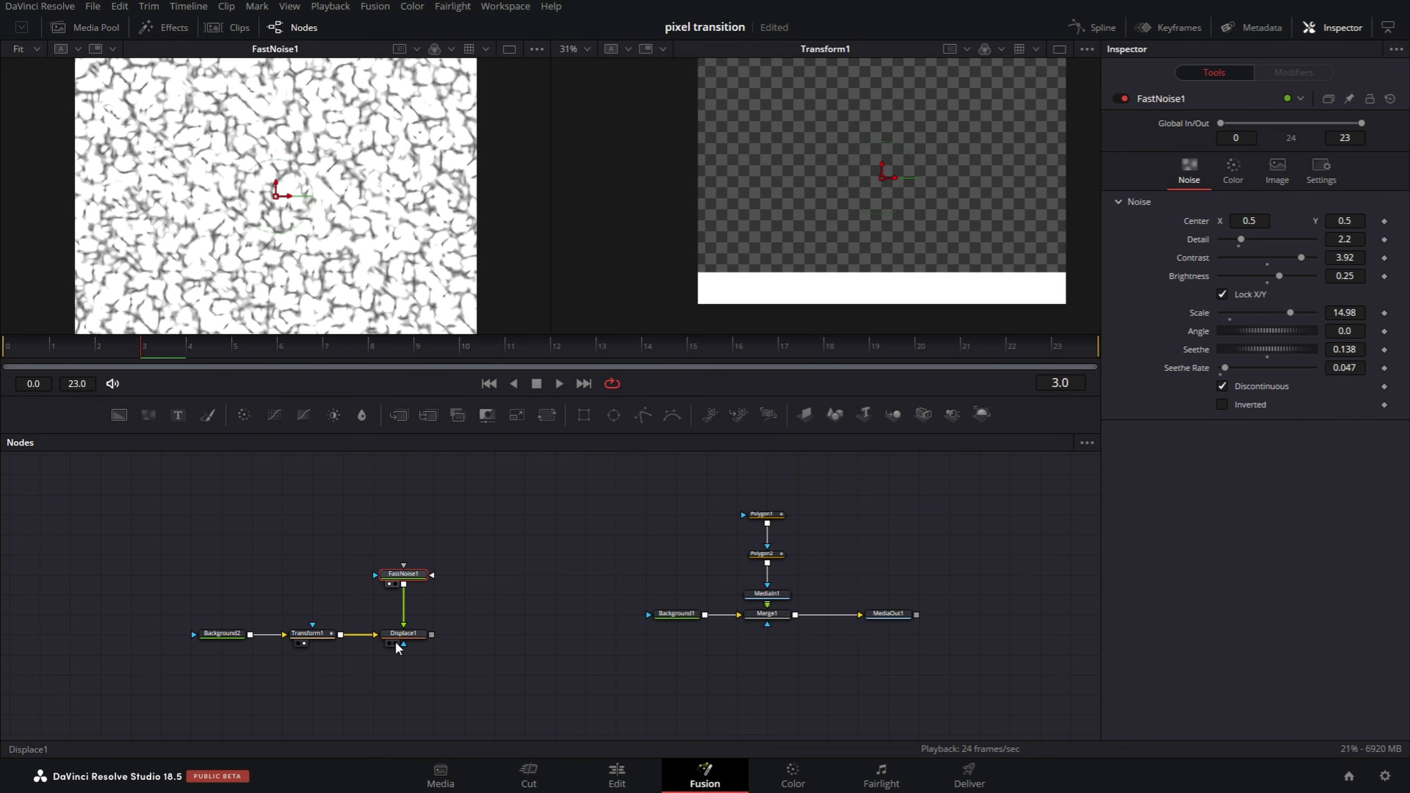
# Step: View Displace1, set its Refraction Strength to 0.67 and scrub through the wipe to frame 18
pyautogui.click(396, 643)
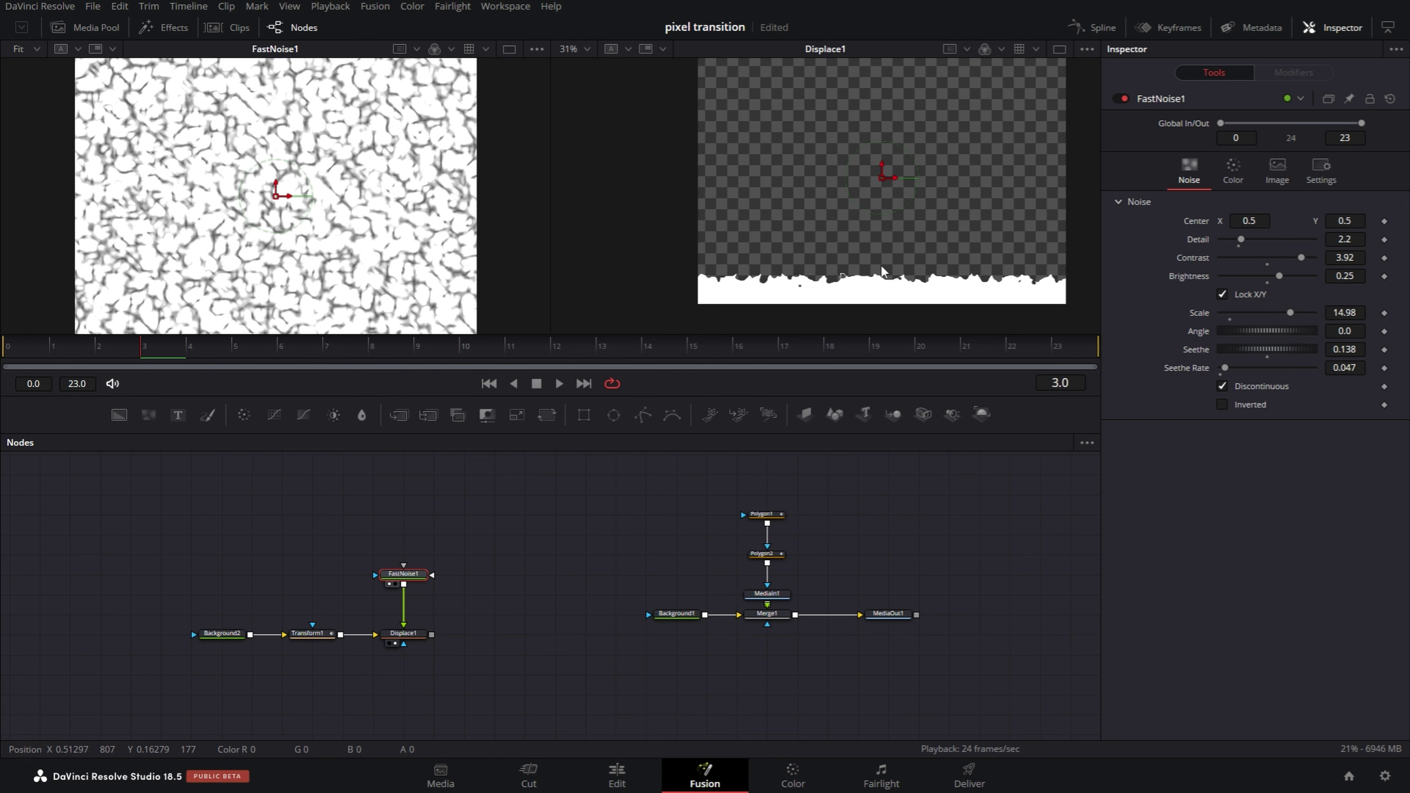
pyautogui.click(419, 634)
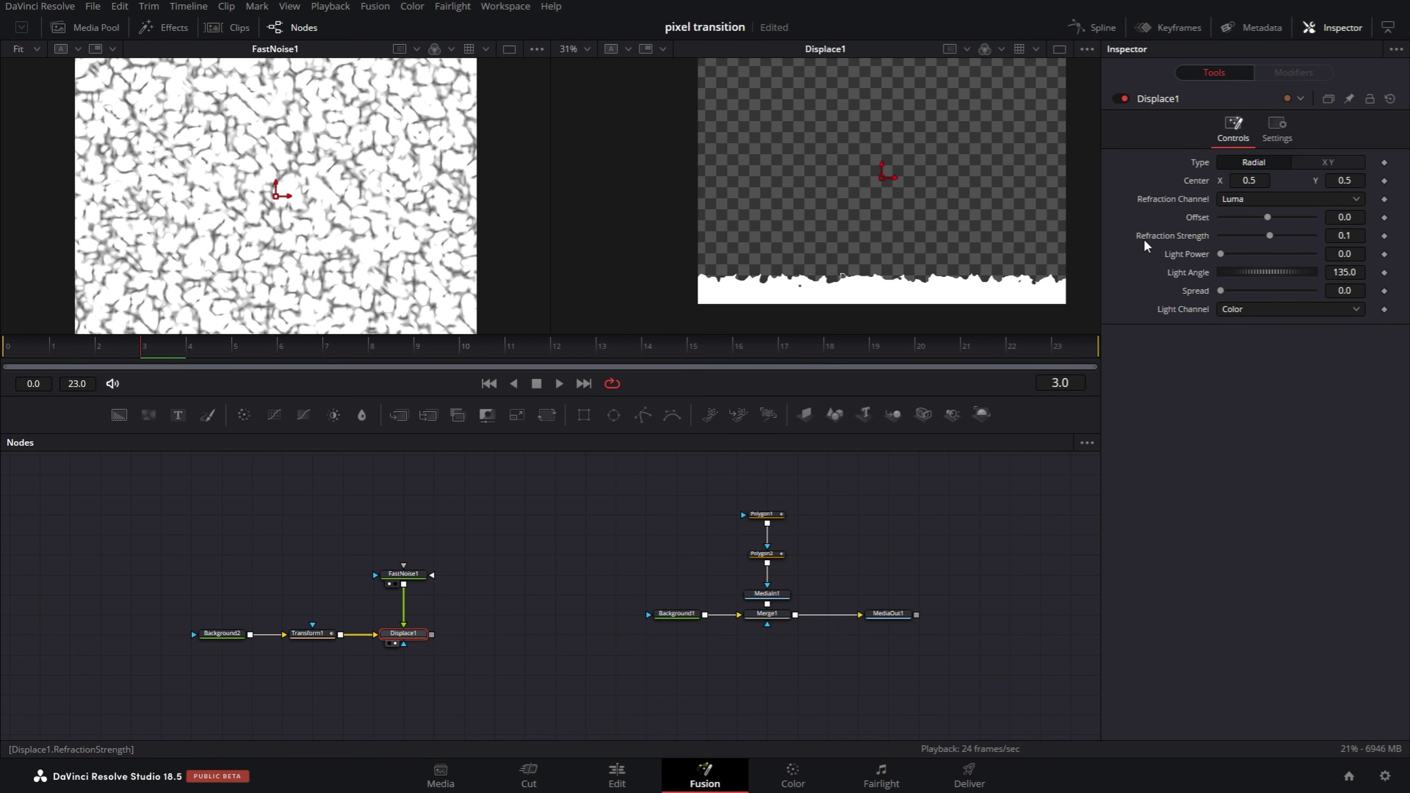
pyautogui.click(1353, 236)
pyautogui.write('0.67')
pyautogui.press('Tab')
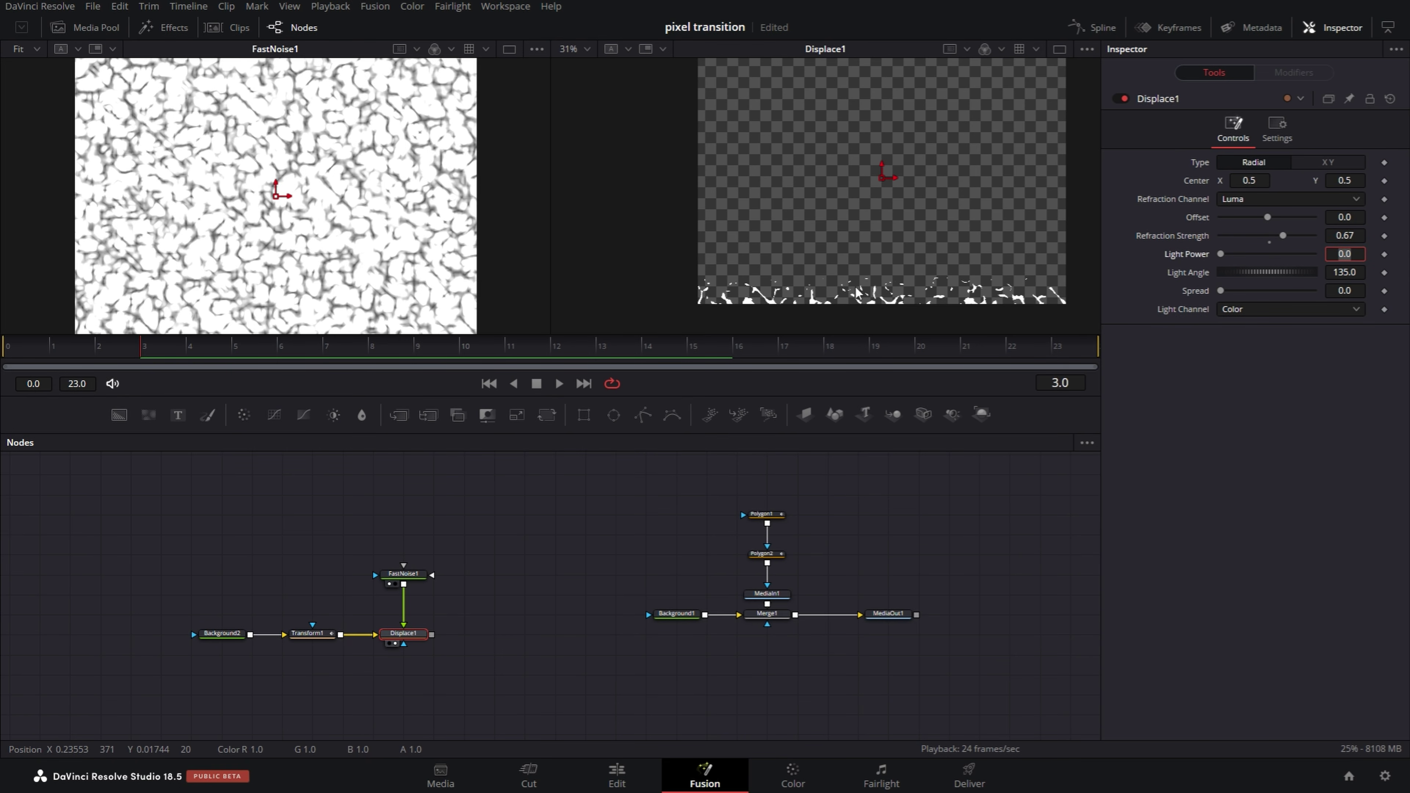
pyautogui.moveTo(163, 362); pyautogui.dragTo(824, 366)
# Step: Add an MT_Colorama node after Displace1 and show its output in the viewer
pyautogui.click(423, 635)
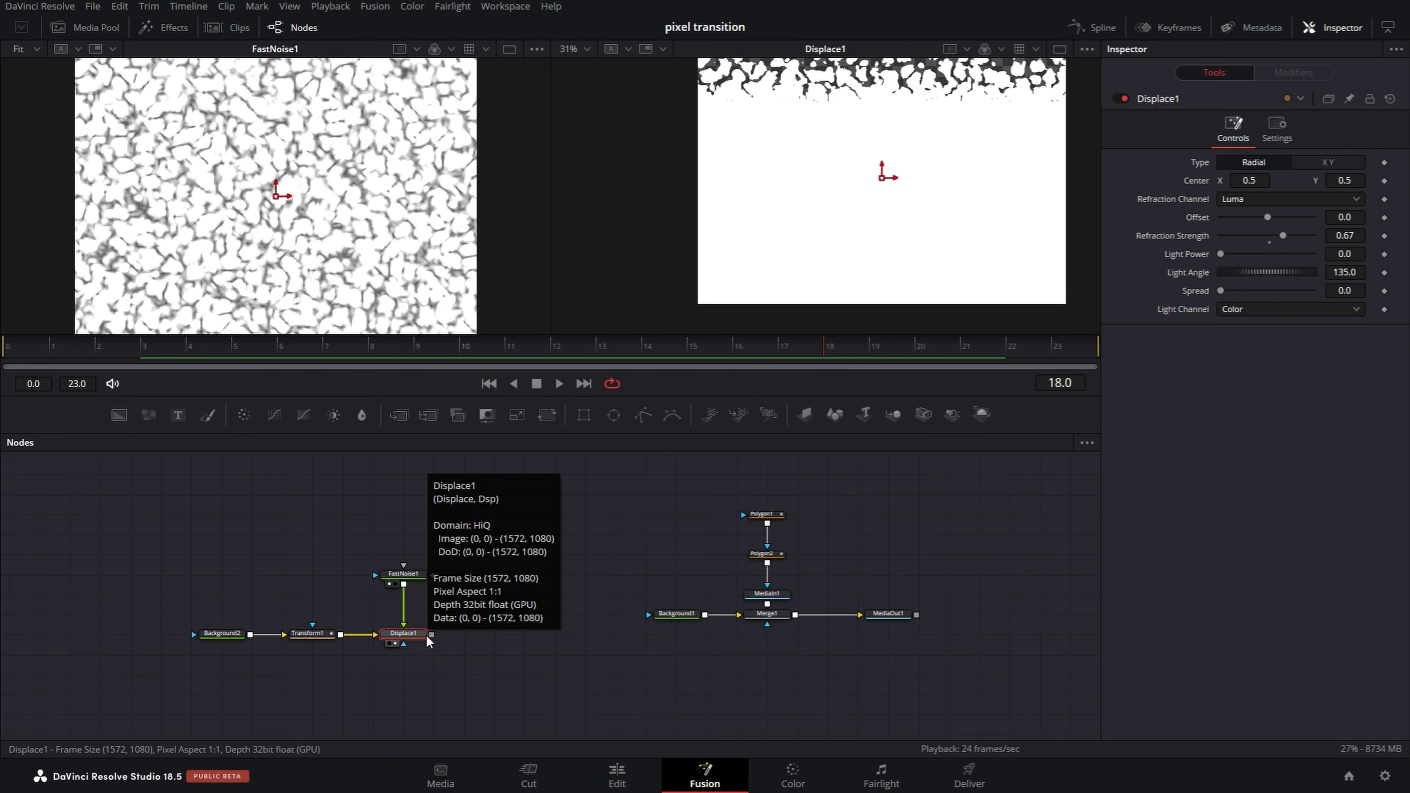
pyautogui.hotkey('shift', 'space')
pyautogui.write('disp')
pyautogui.press('BackSpace')
pyautogui.press('BackSpace')
pyautogui.press('BackSpace')
pyautogui.press('BackSpace')
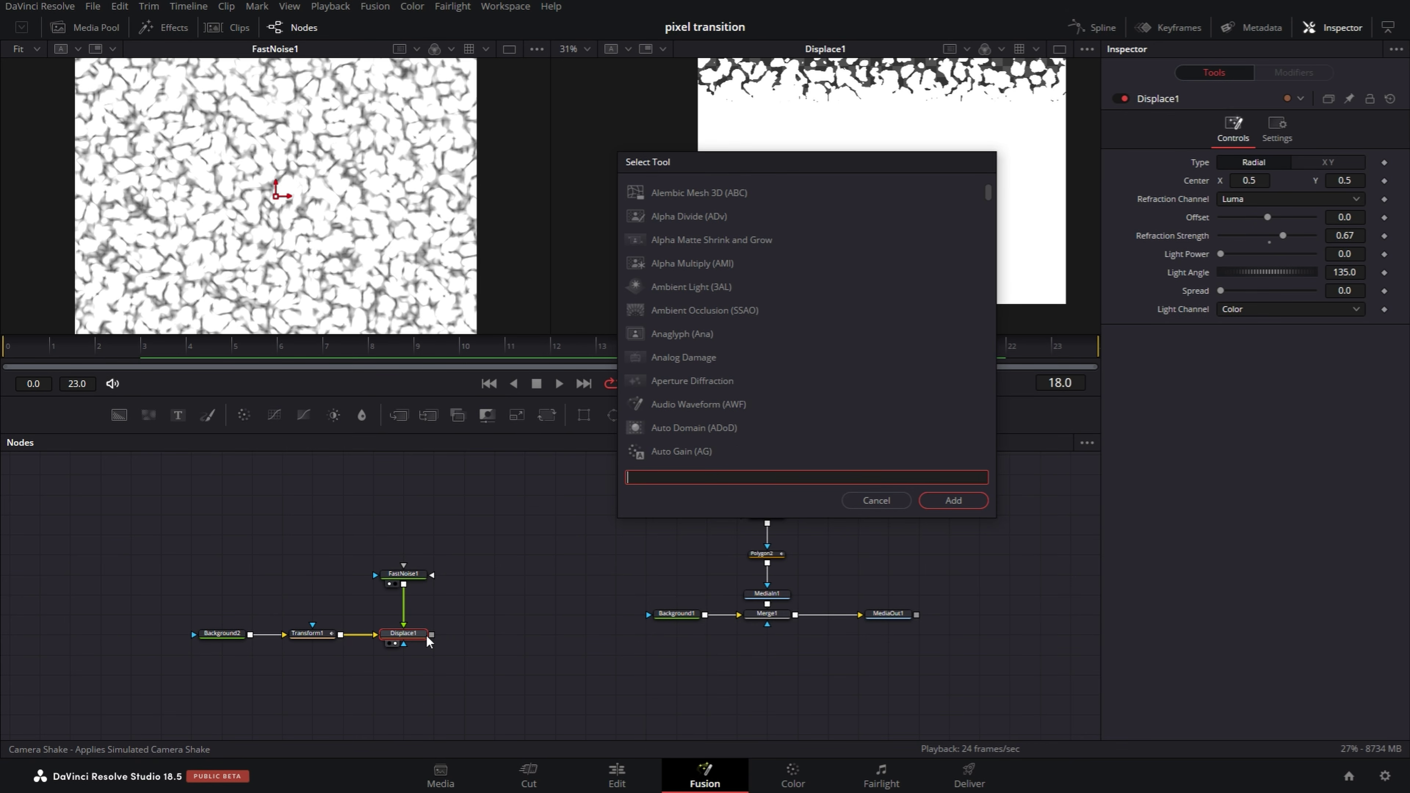
pyautogui.write('mt')
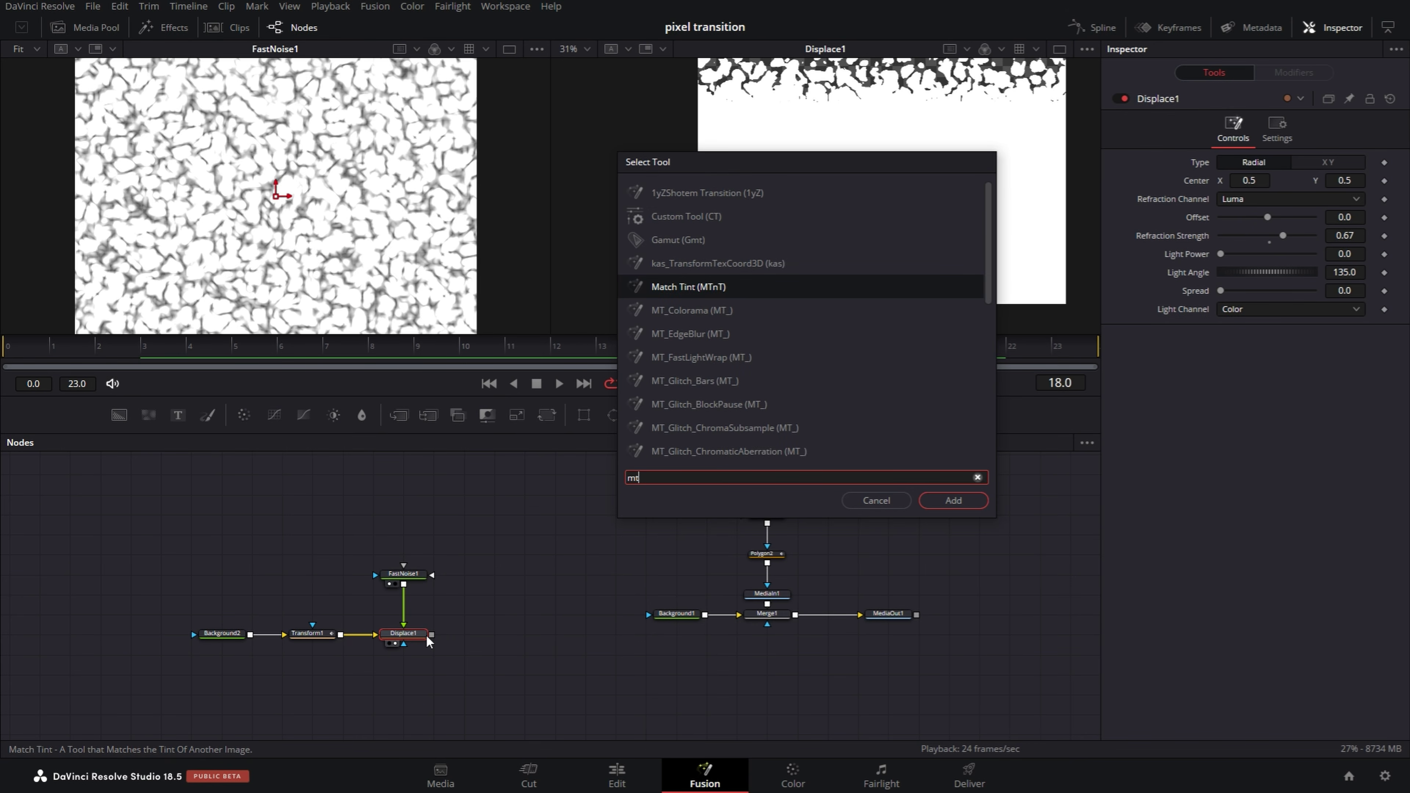
pyautogui.write('_co')
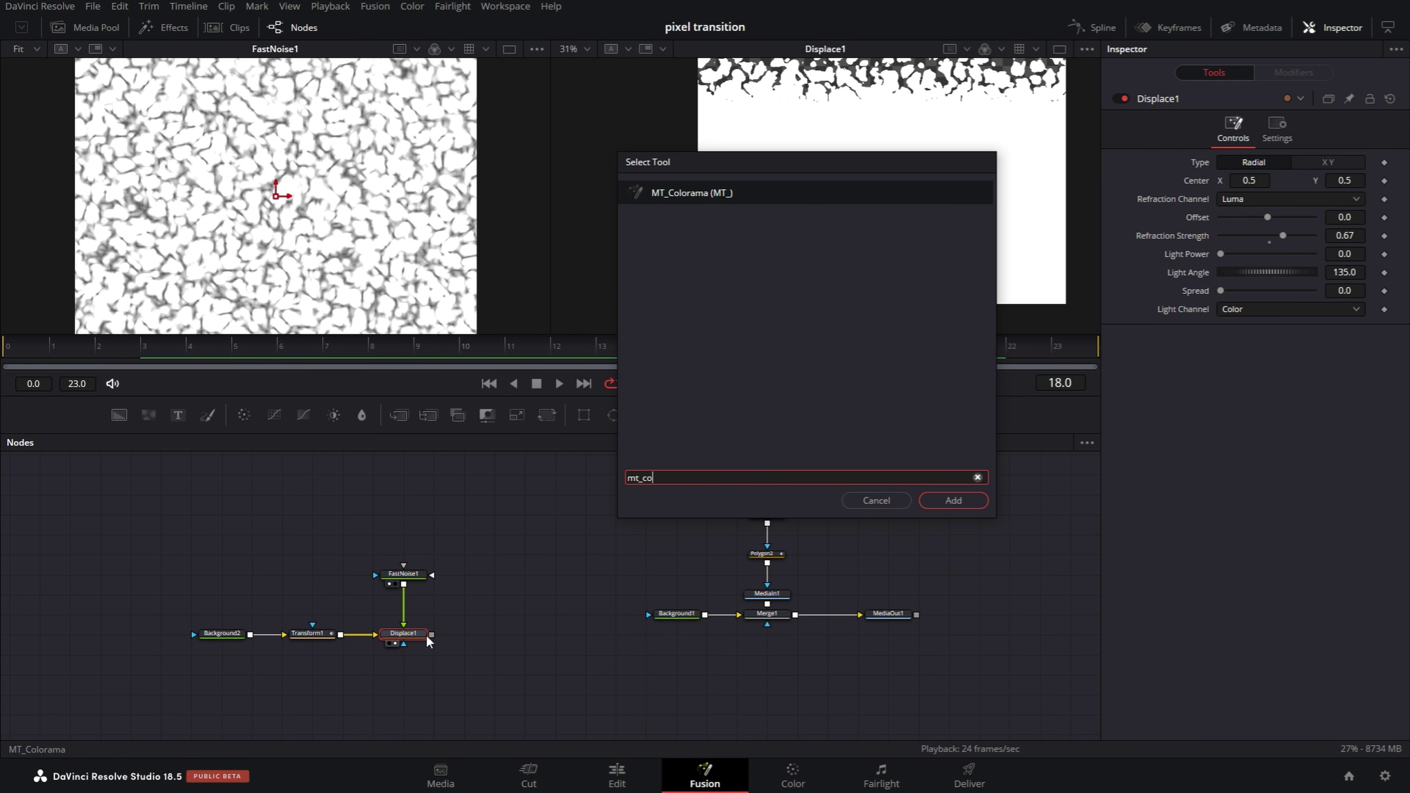
pyautogui.press('Return')
pyautogui.click(486, 644)
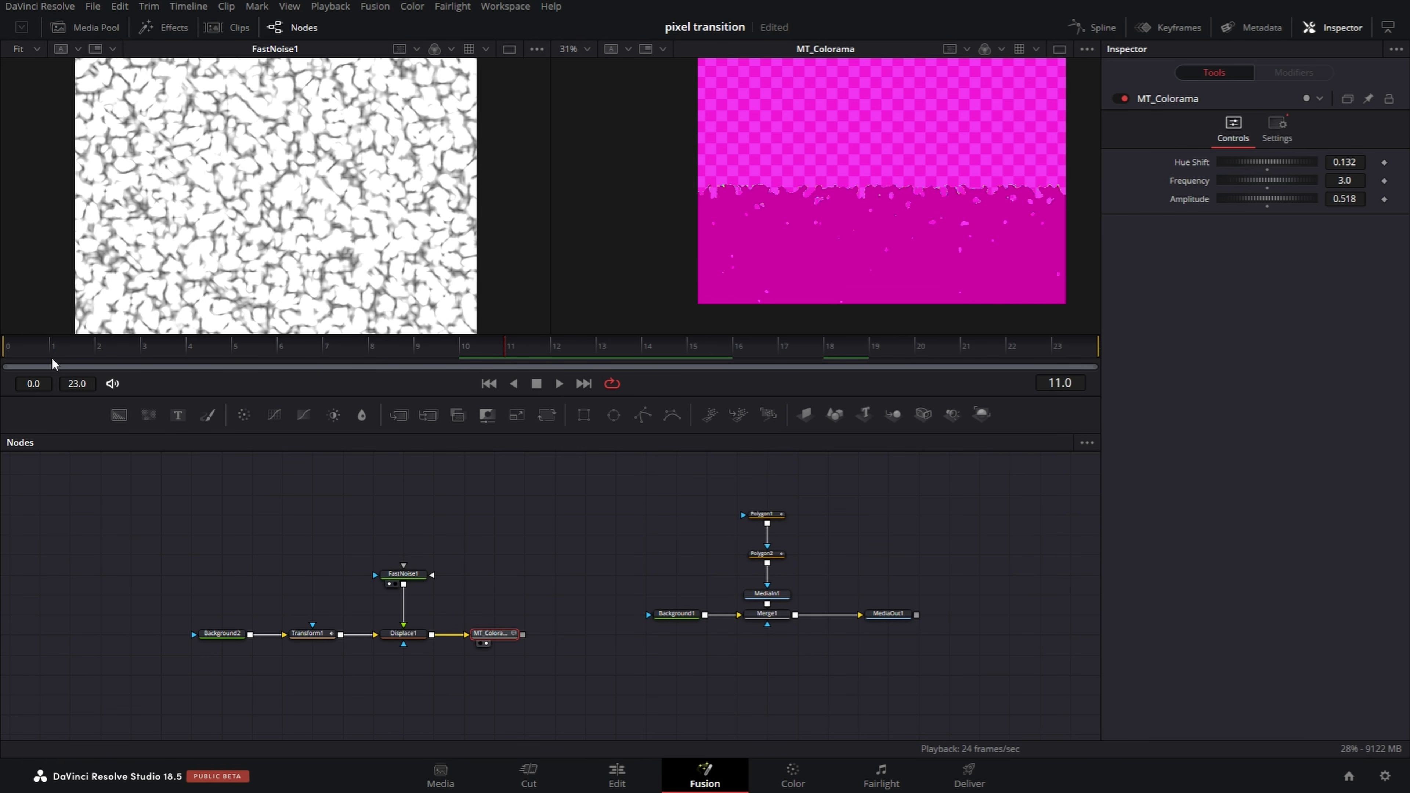
# Step: Keyframe MT_Colorama's Hue Shift and Frequency at frame 0
pyautogui.click(13, 355)
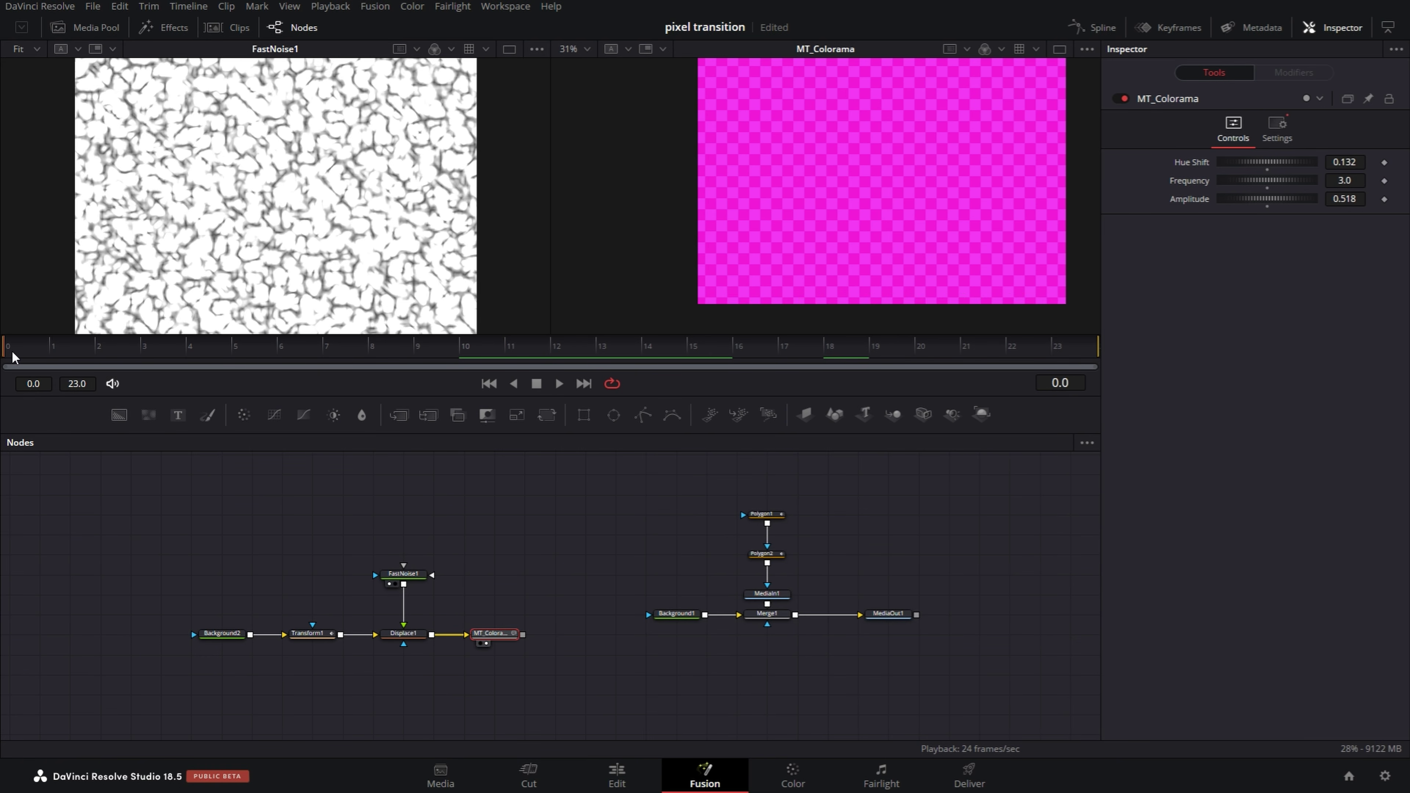
pyautogui.click(1384, 163)
pyautogui.click(1384, 180)
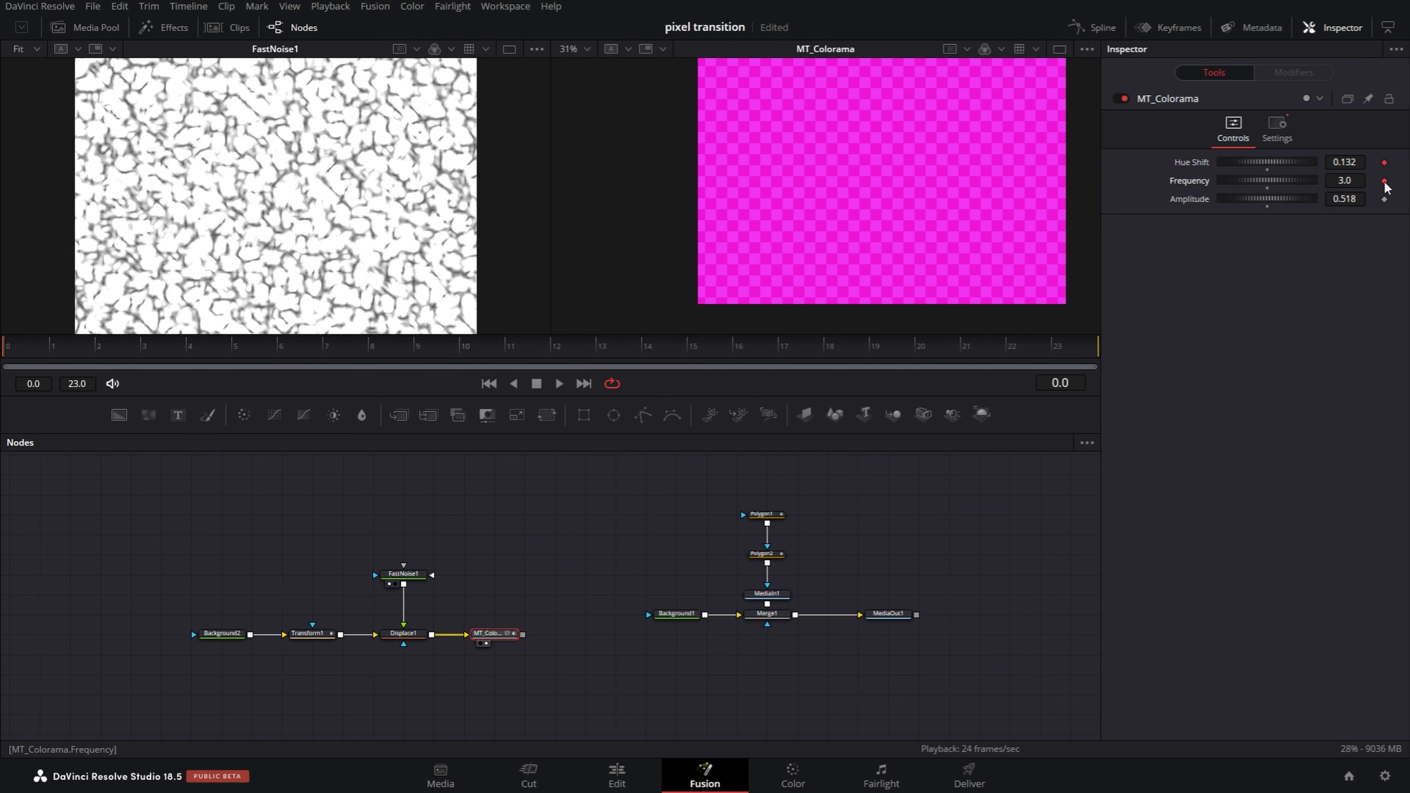
# Step: At frame 23, set MT_Colorama's Hue Shift to 0.487 and Frequency to 4.662
pyautogui.click(1052, 347)
pyautogui.moveTo(1254, 162); pyautogui.dragTo(1272, 160)
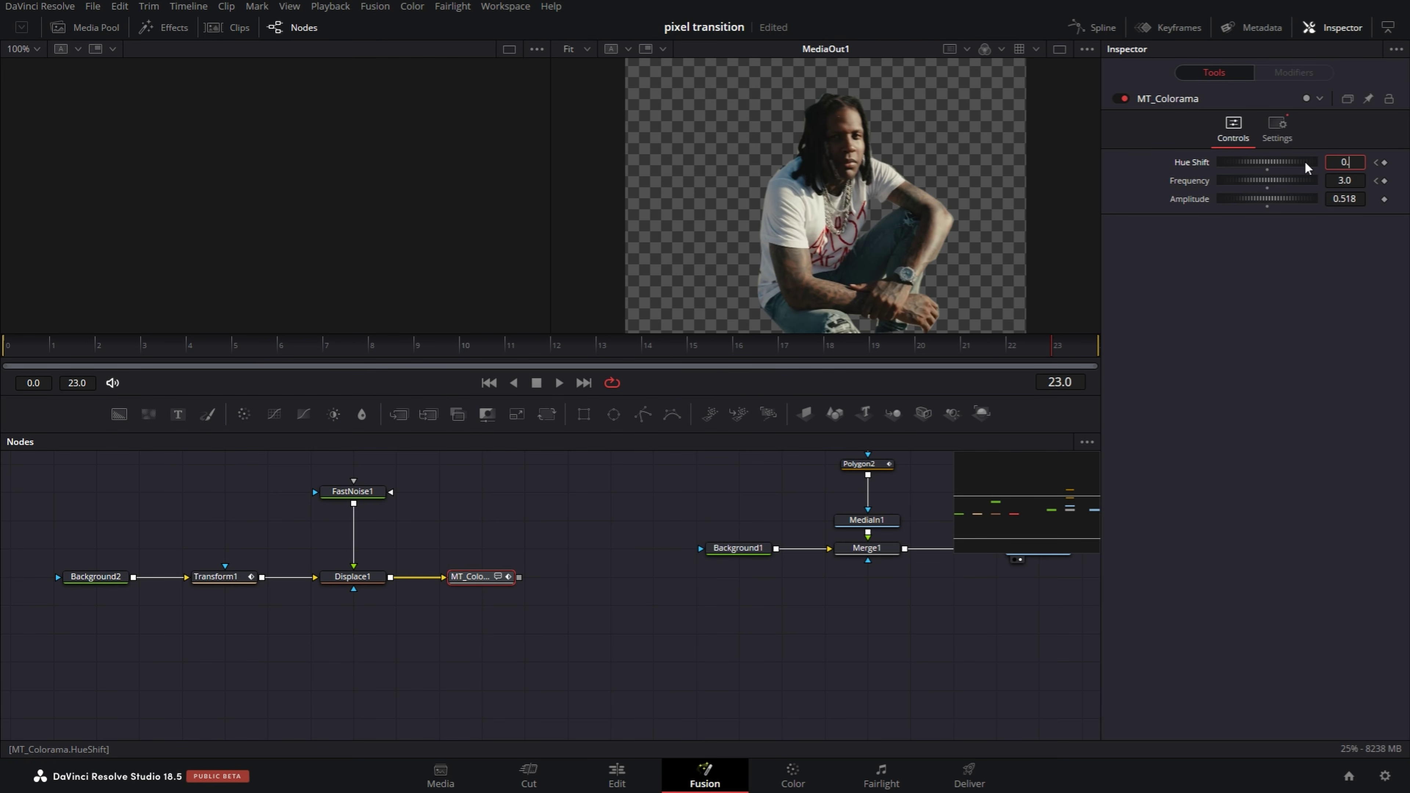
pyautogui.write('487')
pyautogui.press('Tab')
pyautogui.write('4')
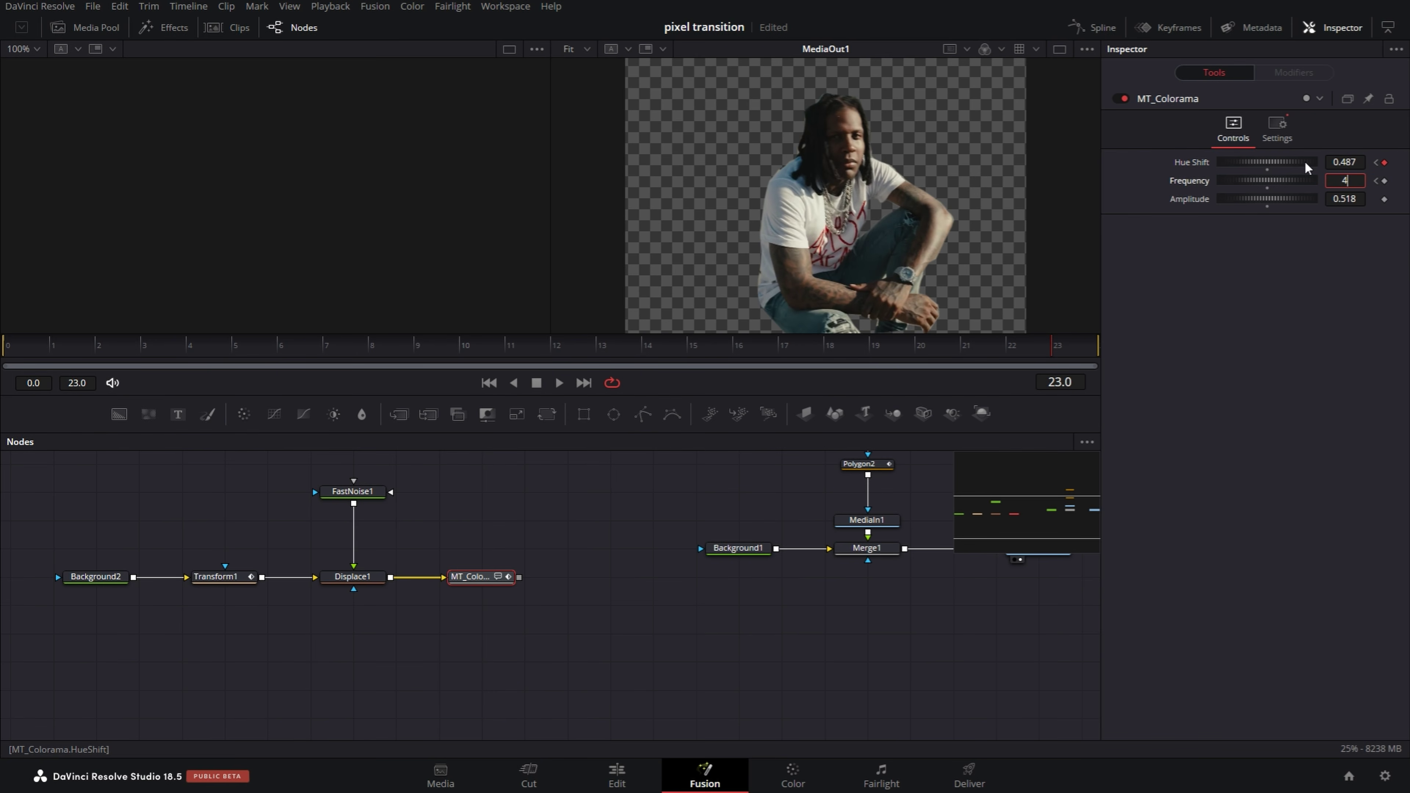
pyautogui.write('.6')
pyautogui.write('62')
pyautogui.press('Tab')
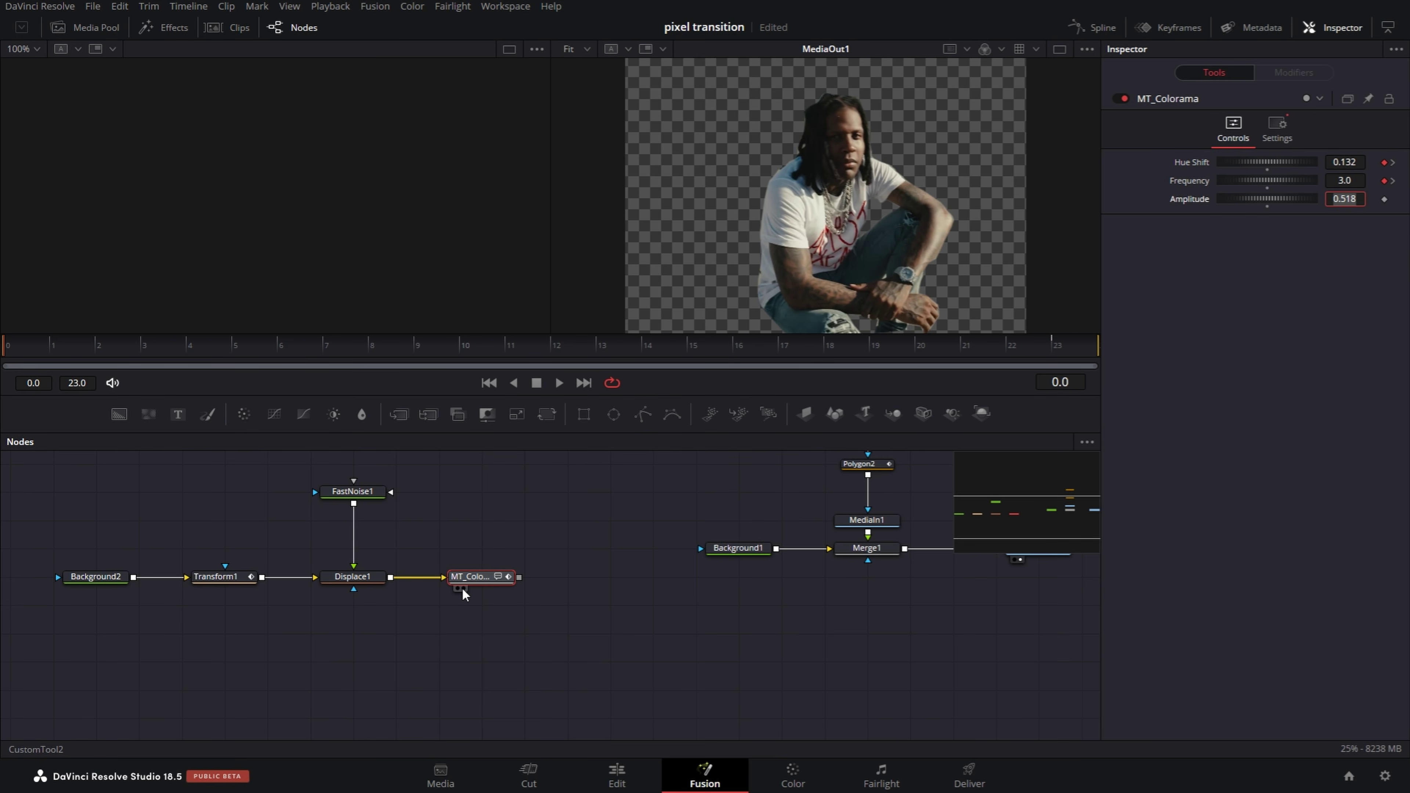
# Step: View MT_Colorama's output and scrub through the coloured wipe to frame 13
pyautogui.click(463, 588)
pyautogui.moveTo(61, 345); pyautogui.dragTo(873, 345)
pyautogui.moveTo(566, 565); pyautogui.dragTo(356, 565)
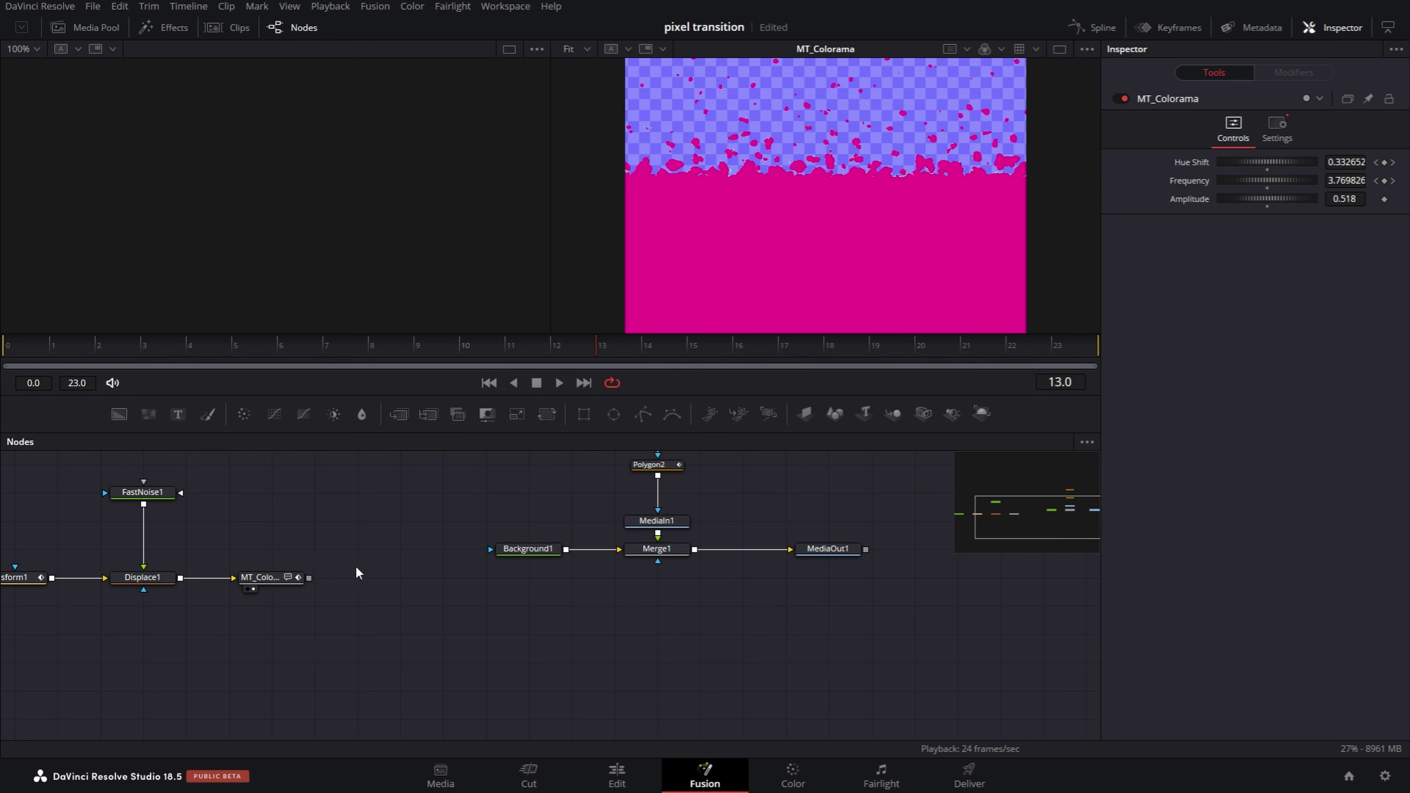
# Step: Add a Soft Glow node and a Glow node after MT_Colorama, placing Glow1 directly below SoftGlow1
pyautogui.hotkey('shift', 'space')
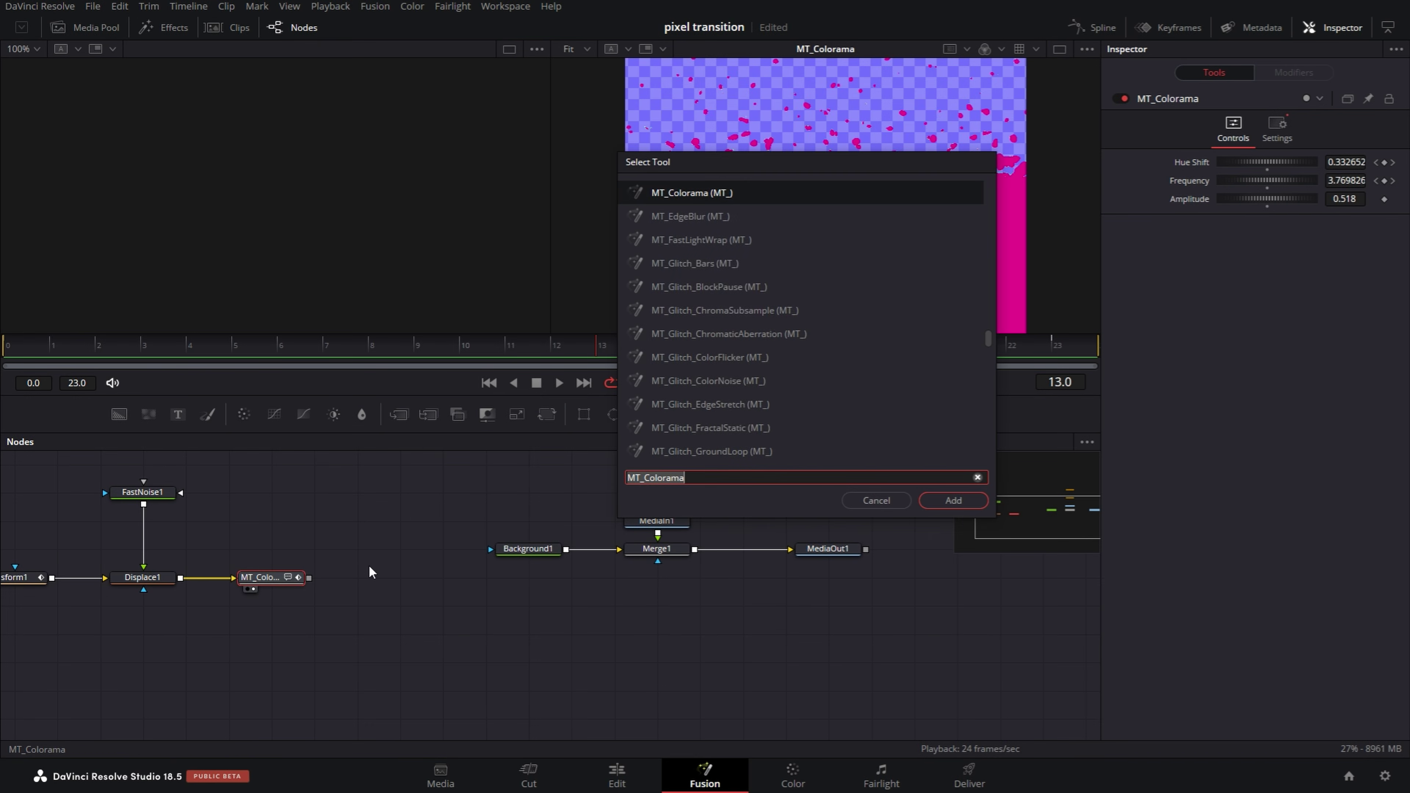
pyautogui.write('sof')
pyautogui.press('Return')
pyautogui.hotkey('shift', 'space')
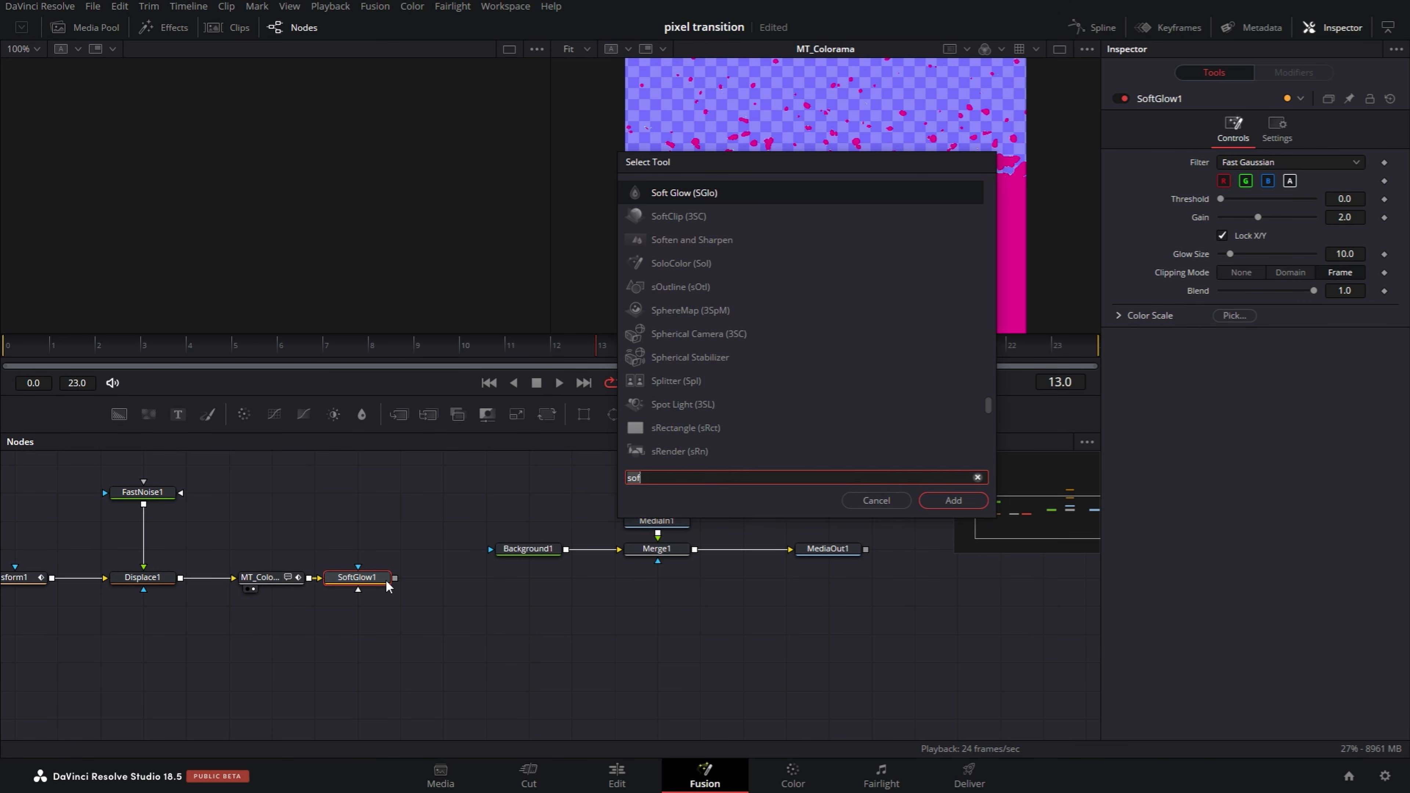
pyautogui.write('glo')
pyautogui.press('Return')
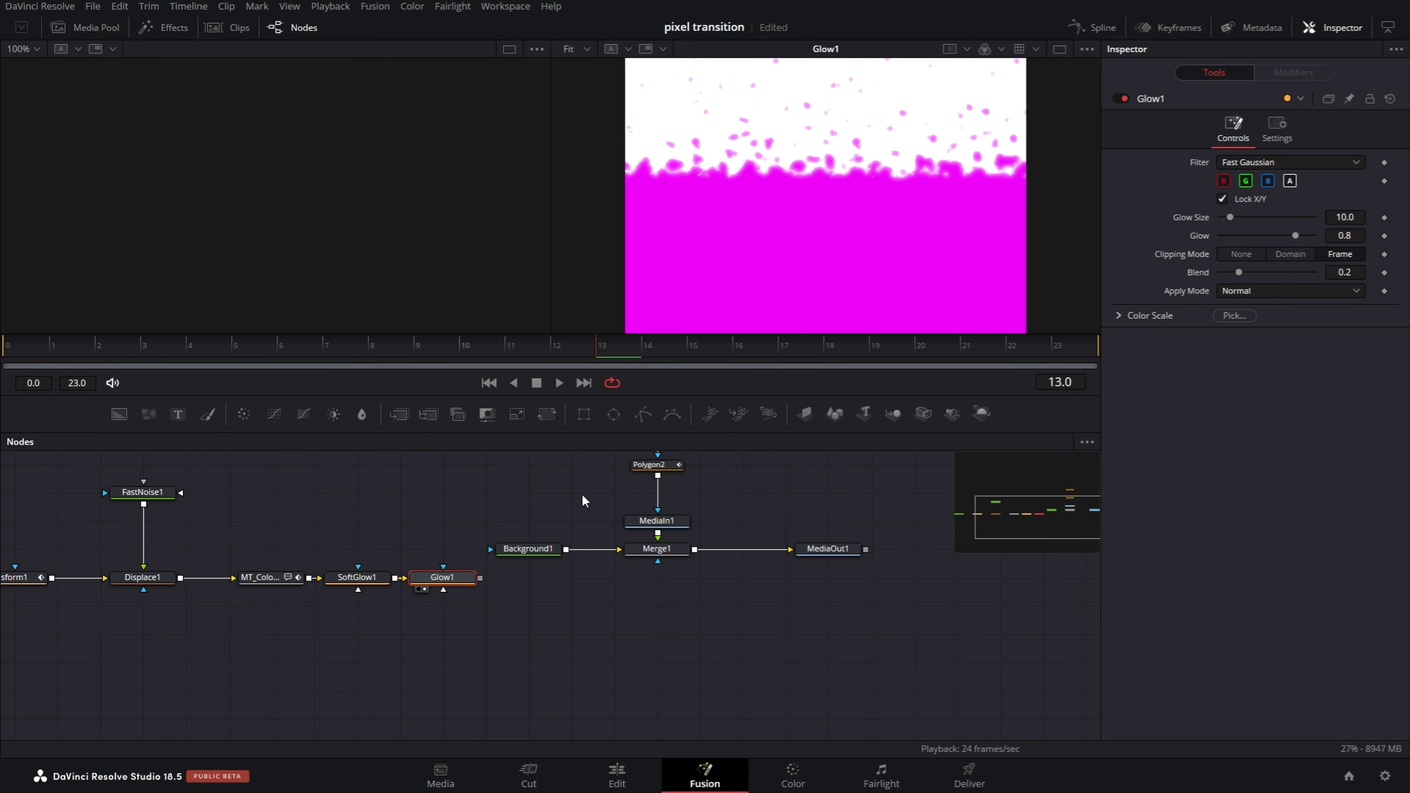
pyautogui.moveTo(457, 587); pyautogui.dragTo(371, 643)
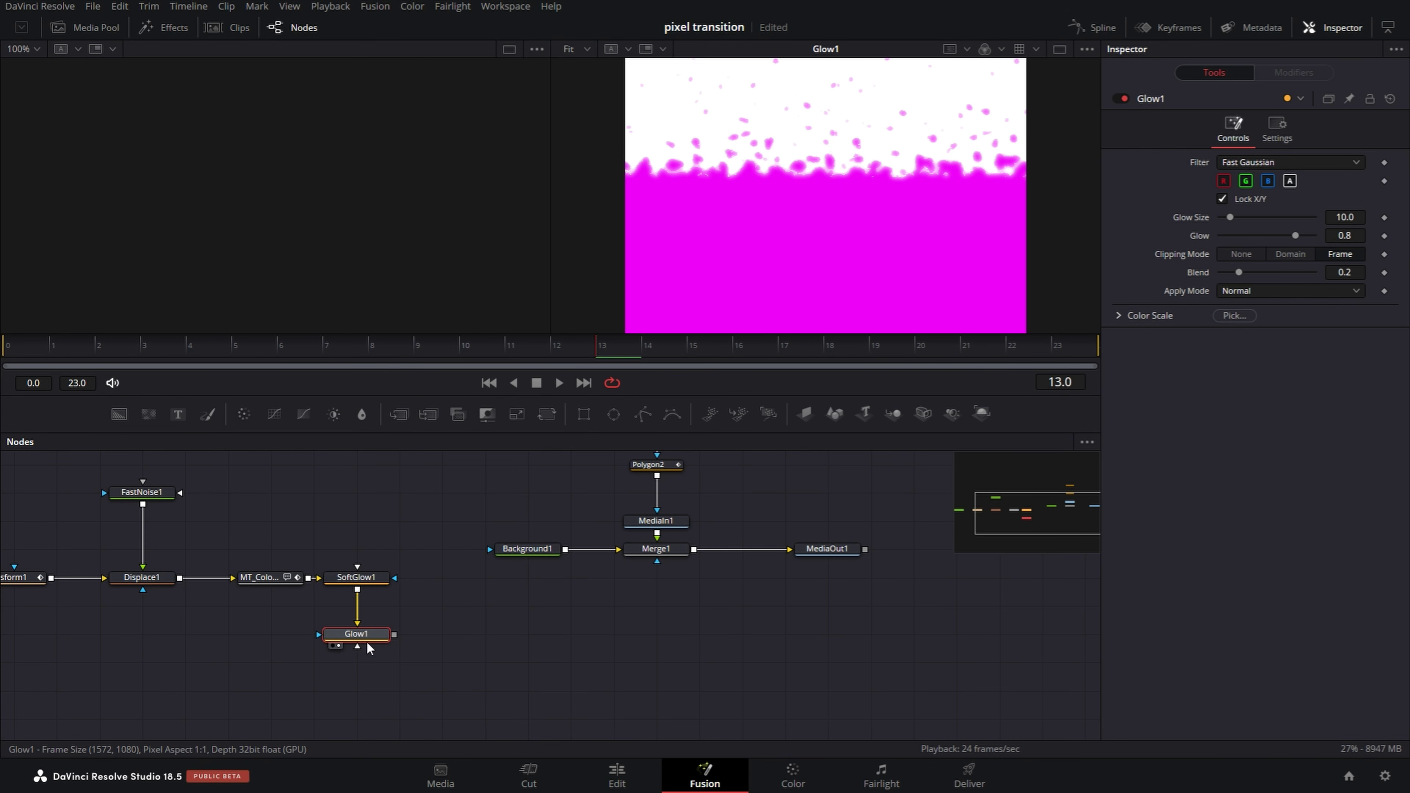
# Step: Add an XGlow node after Glow1 and stack the three glow nodes in a compact column
pyautogui.hotkey('shift', 'space')
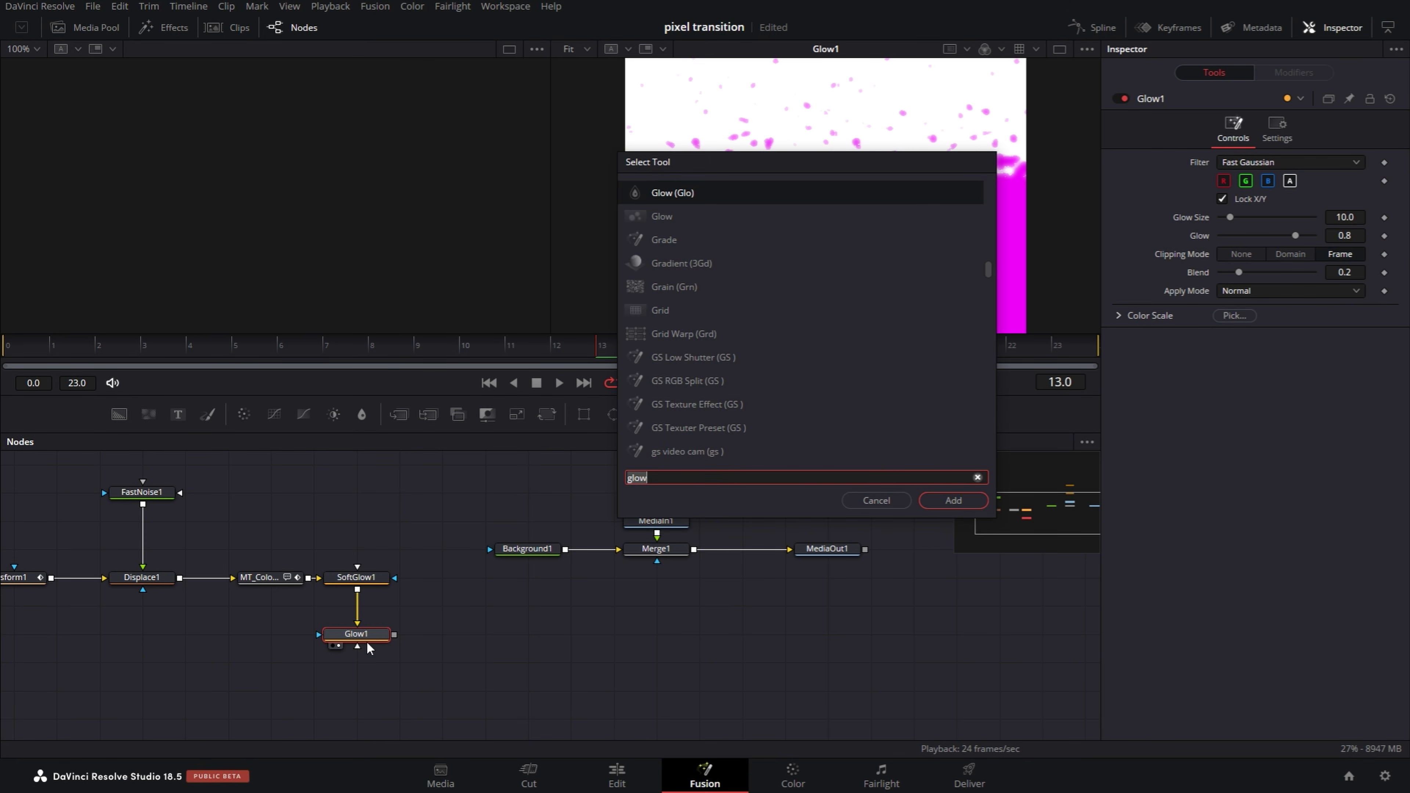
pyautogui.write('xglow')
pyautogui.press('Return')
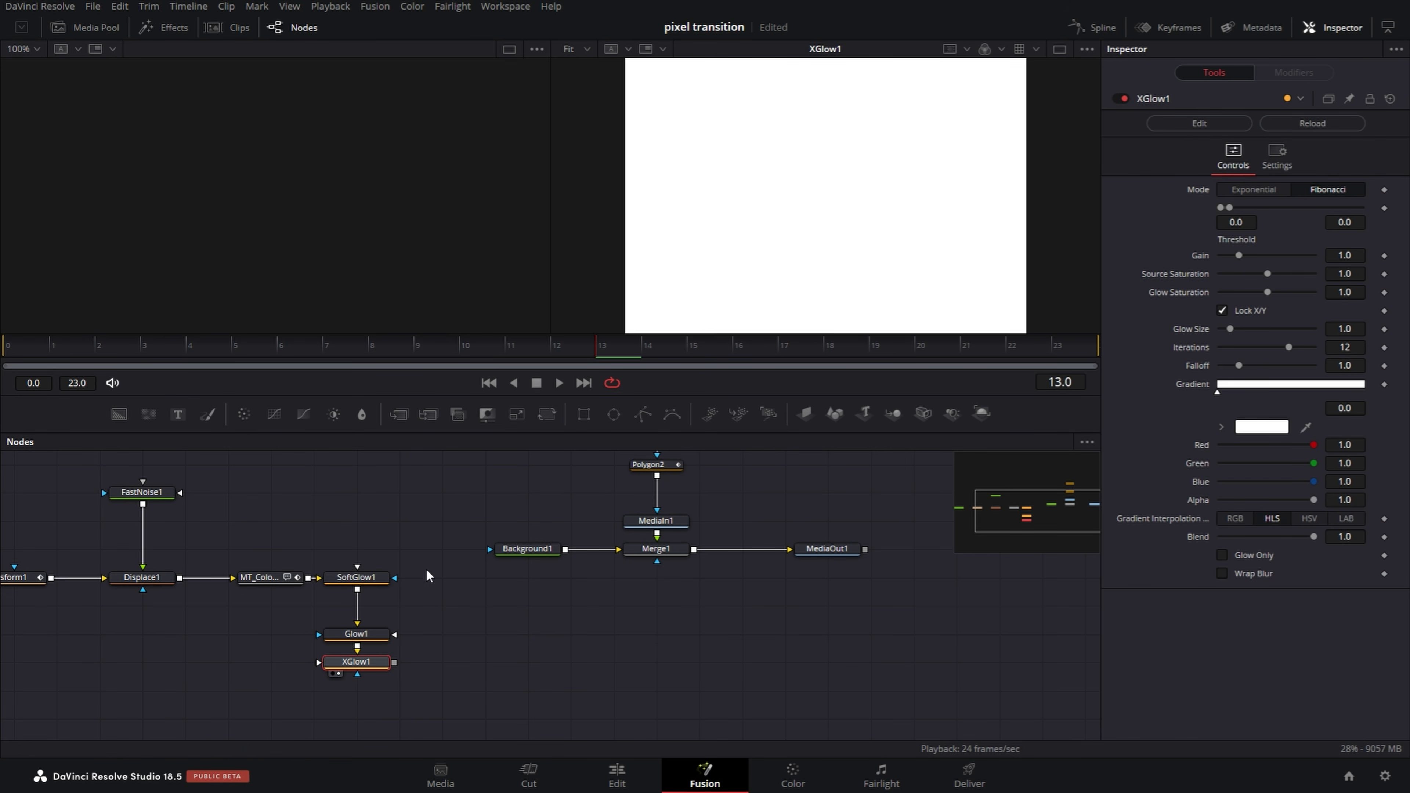
pyautogui.moveTo(383, 658); pyautogui.dragTo(511, 628)
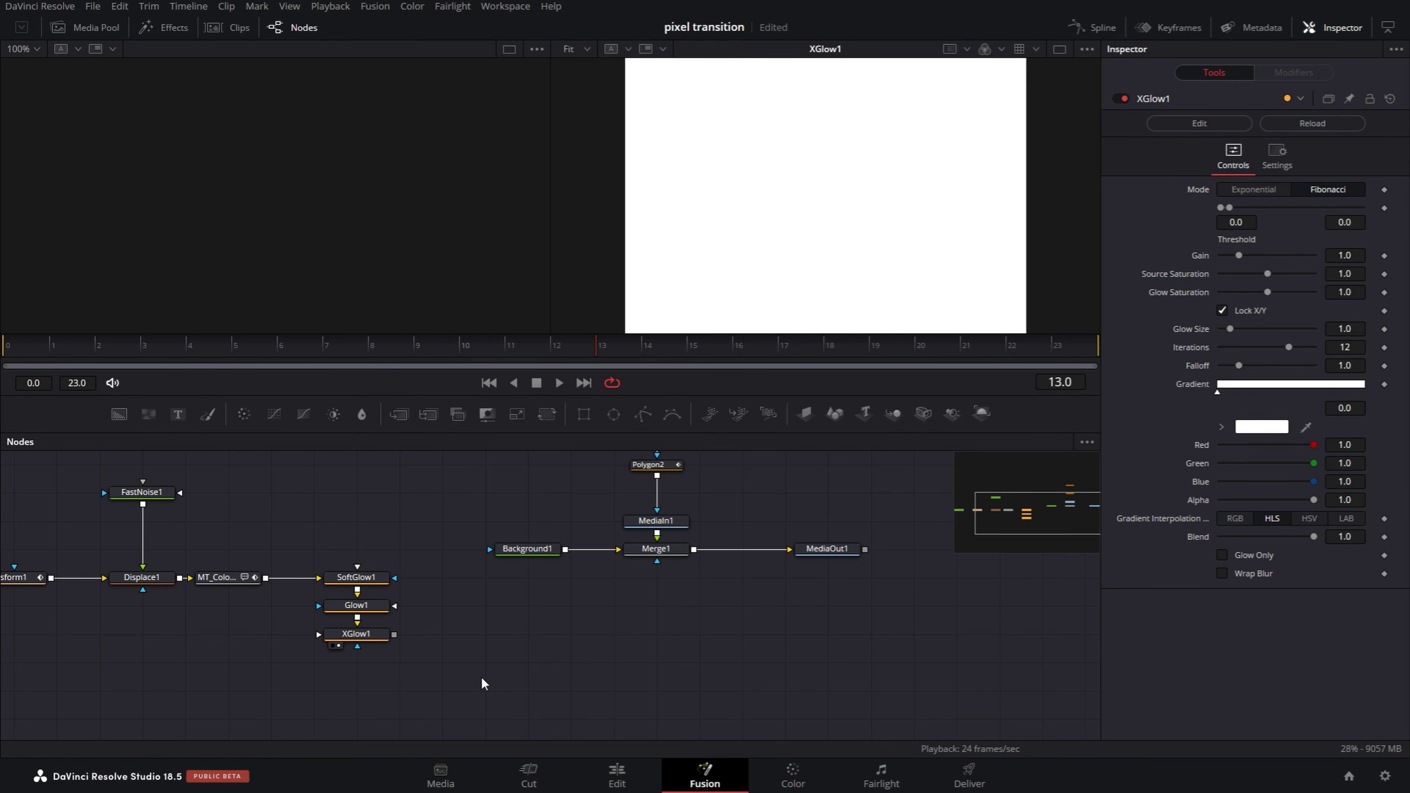
# Step: Add a Mosaic Blur node fed by XGlow1's output and show it in the viewer
pyautogui.hotkey('shift', 'space')
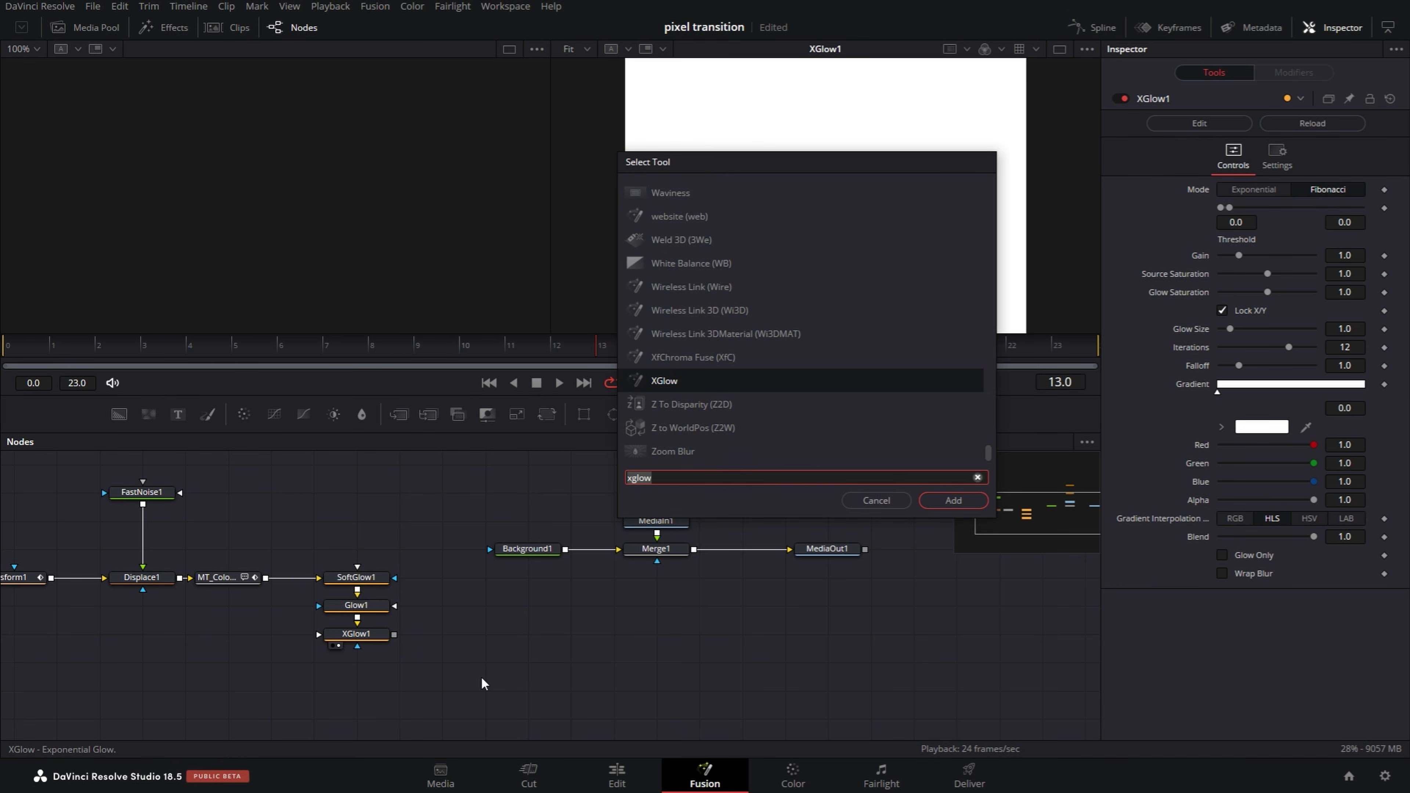
pyautogui.write('mos')
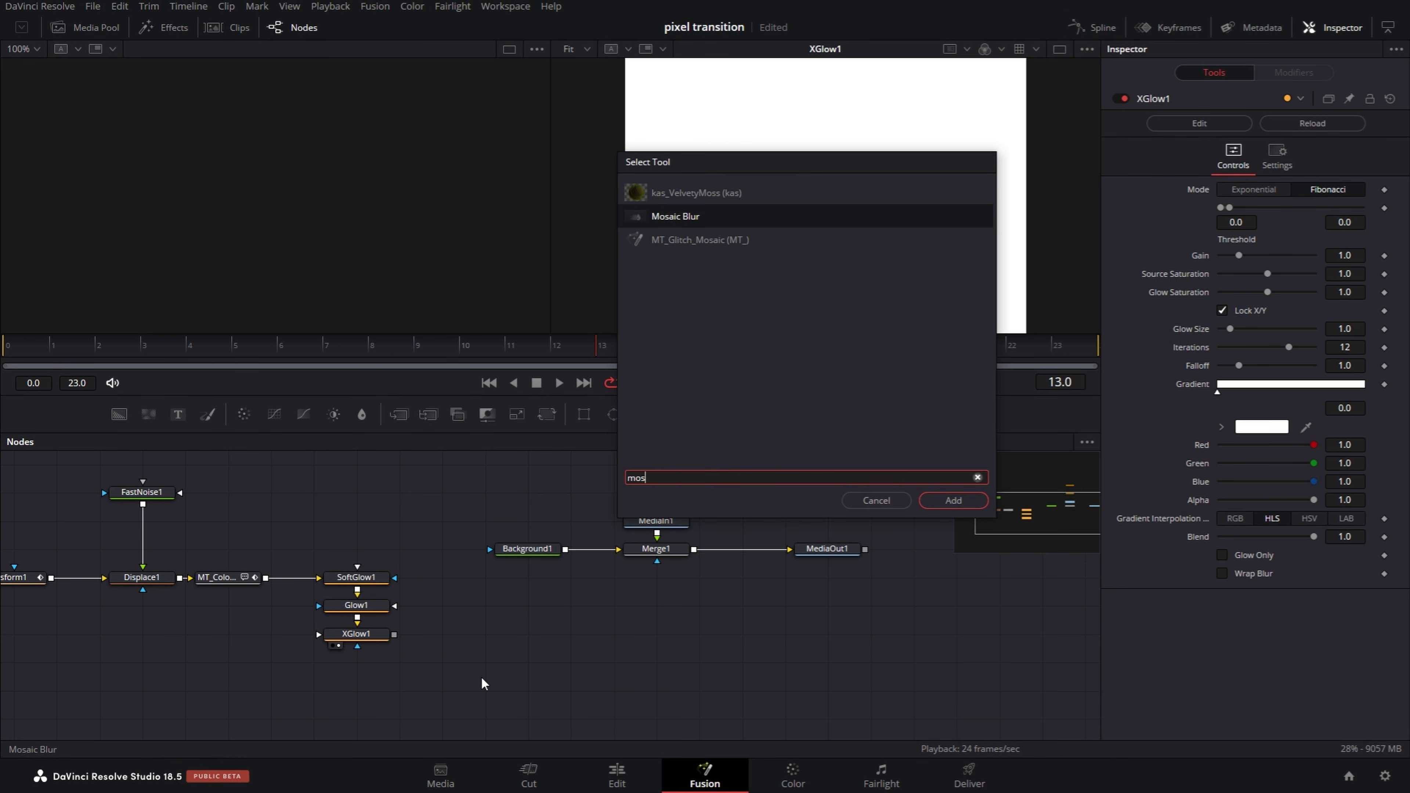
pyautogui.click(953, 501)
pyautogui.moveTo(625, 670); pyautogui.dragTo(483, 645)
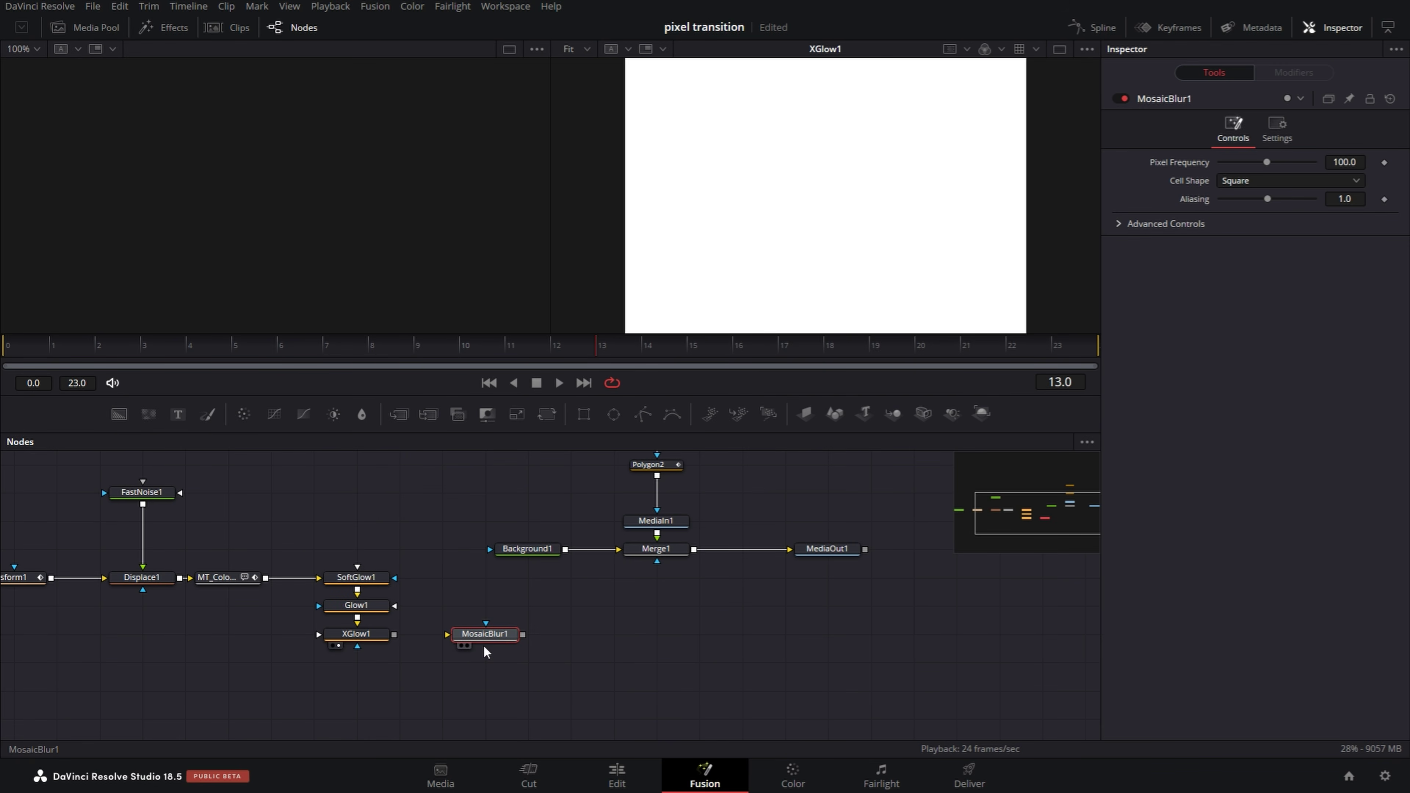
pyautogui.moveTo(394, 634); pyautogui.dragTo(468, 634)
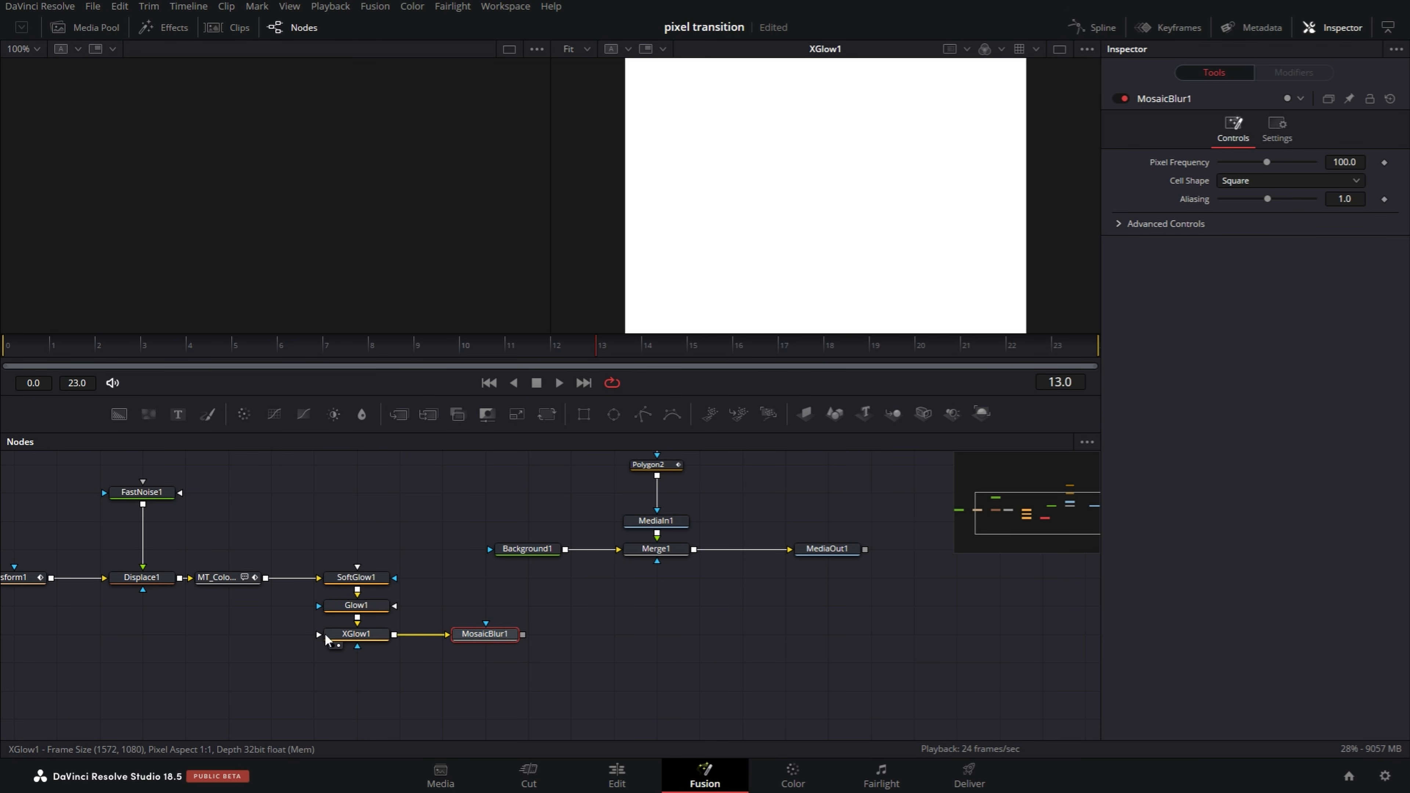
pyautogui.click(466, 645)
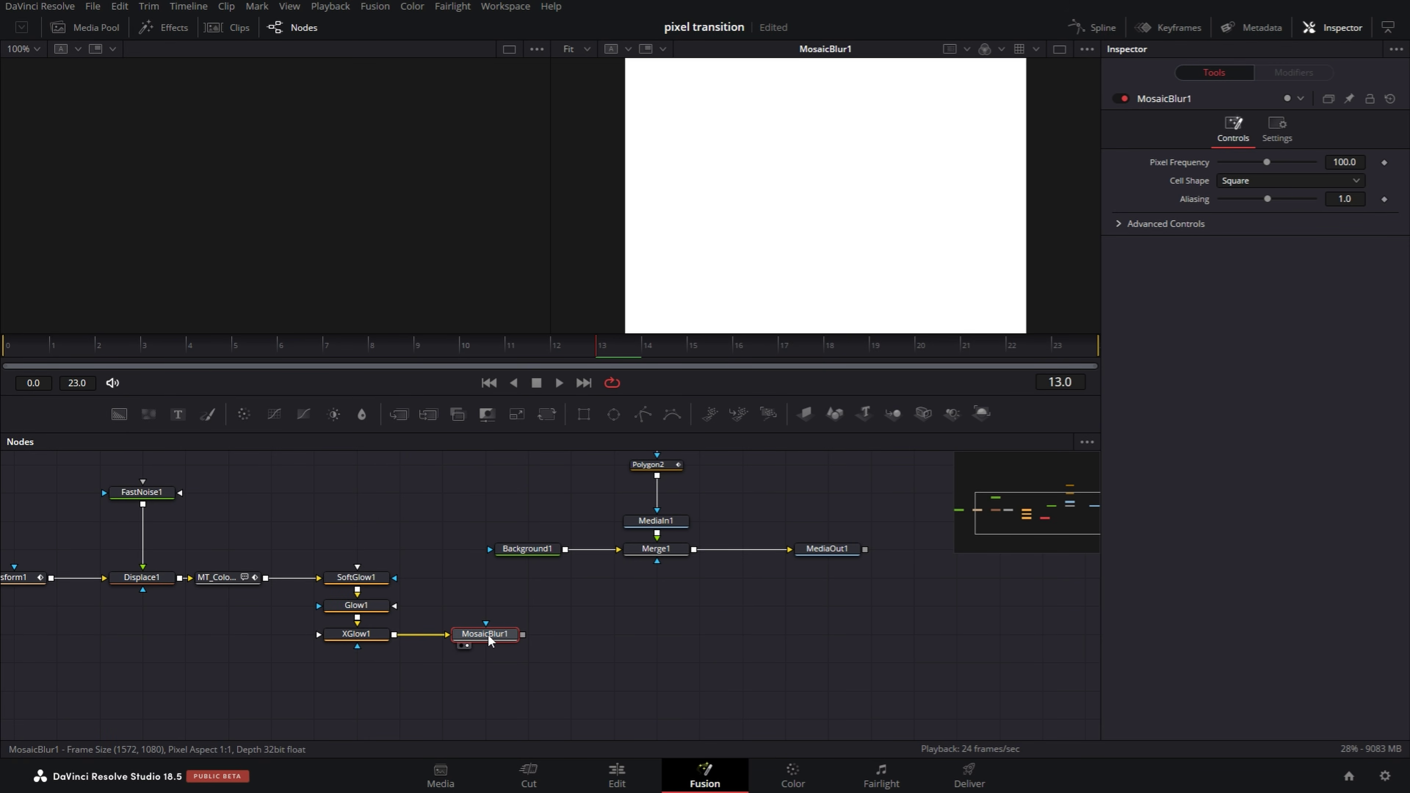
pyautogui.moveTo(488, 633); pyautogui.dragTo(454, 637)
# Step: Disable SoftGlow1, Glow1 and XGlow1, and check the pixelated wipe at frame 10 with MosaicBlur1 selected
pyautogui.moveTo(422, 345); pyautogui.dragTo(217, 350)
pyautogui.moveTo(322, 528); pyautogui.dragTo(373, 661)
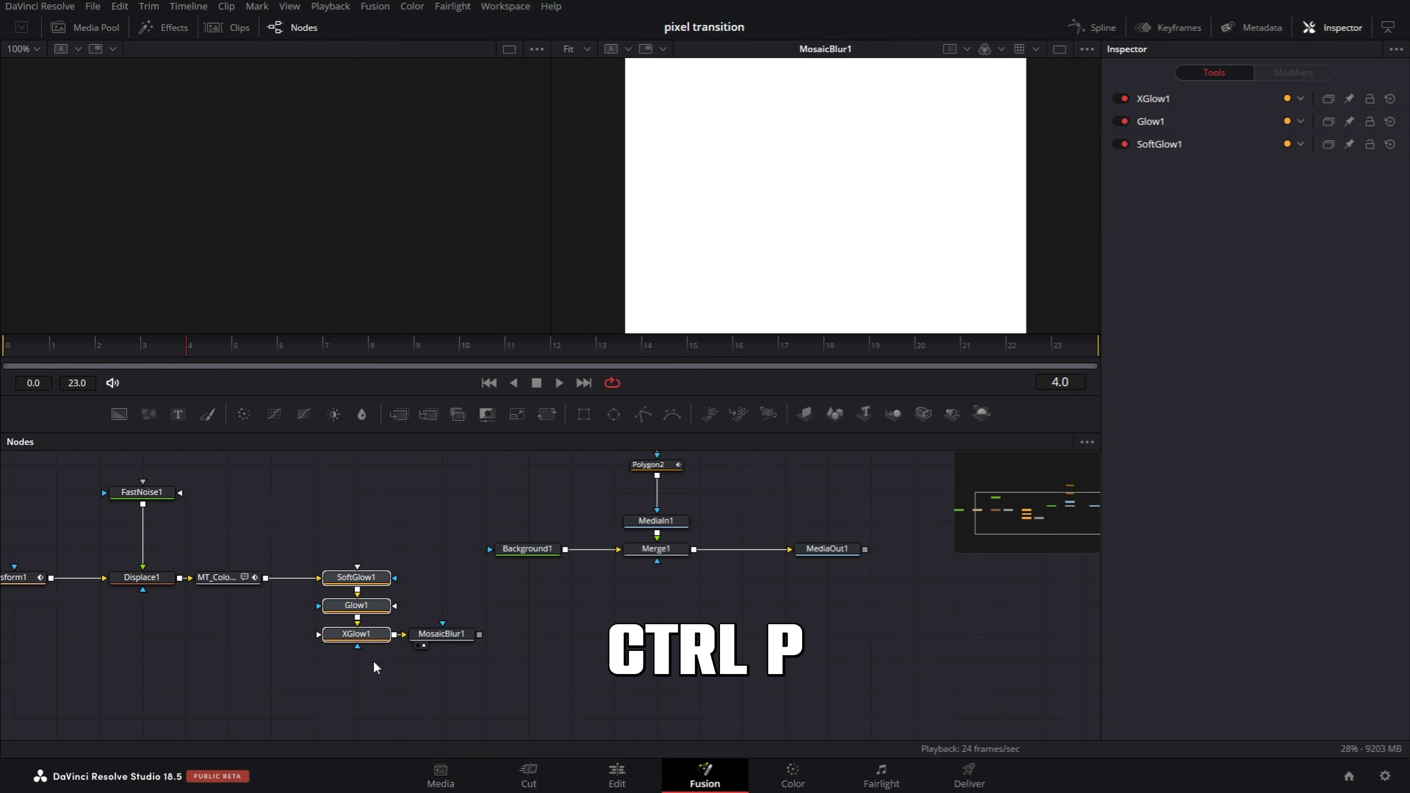
pyautogui.hotkey('ctrl', 'p')
pyautogui.click(441, 633)
pyautogui.moveTo(600, 349); pyautogui.dragTo(461, 356)
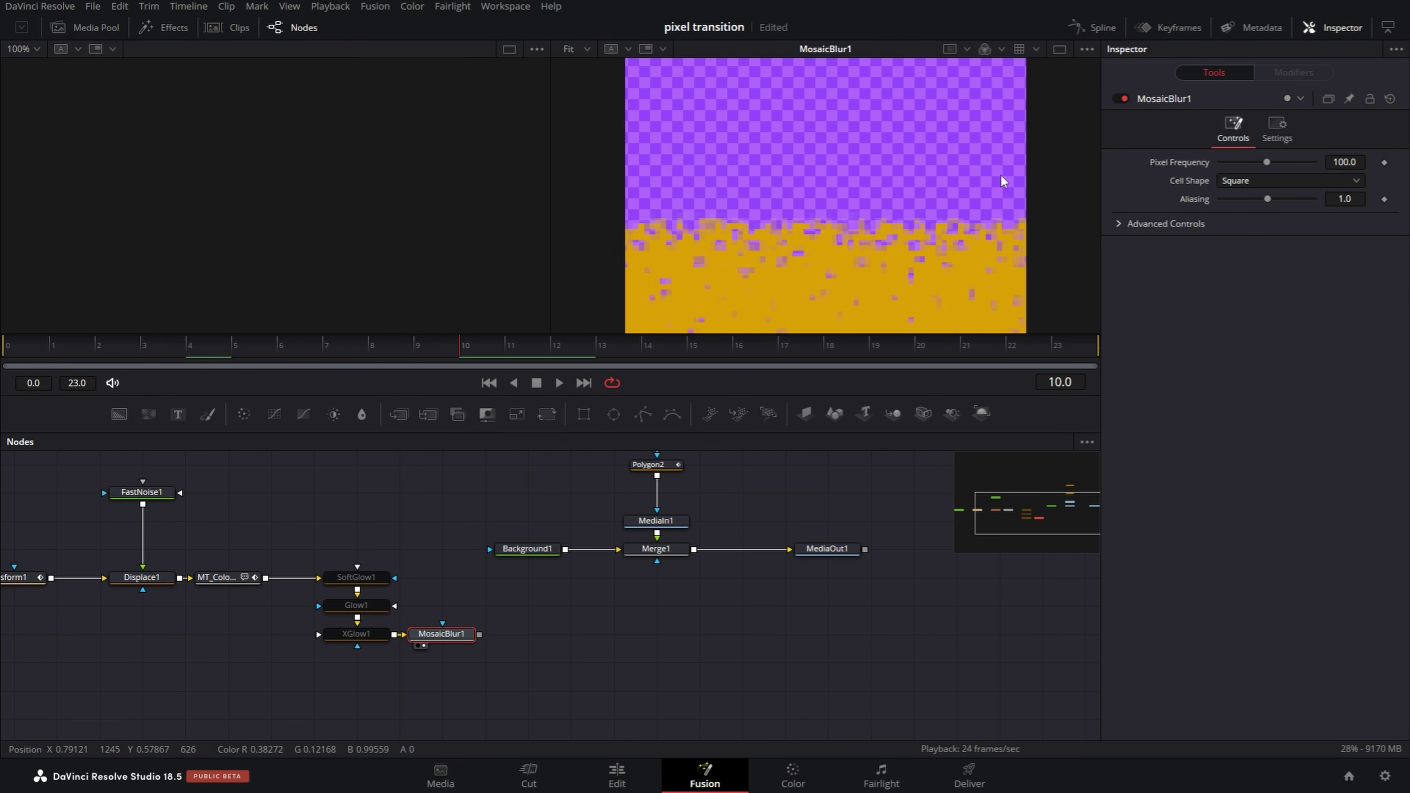
# Step: Set MosaicBlur1's Aliasing to 0.614 and reset its Pixel Frequency to the default
pyautogui.moveTo(1266, 164); pyautogui.dragTo(1259, 203)
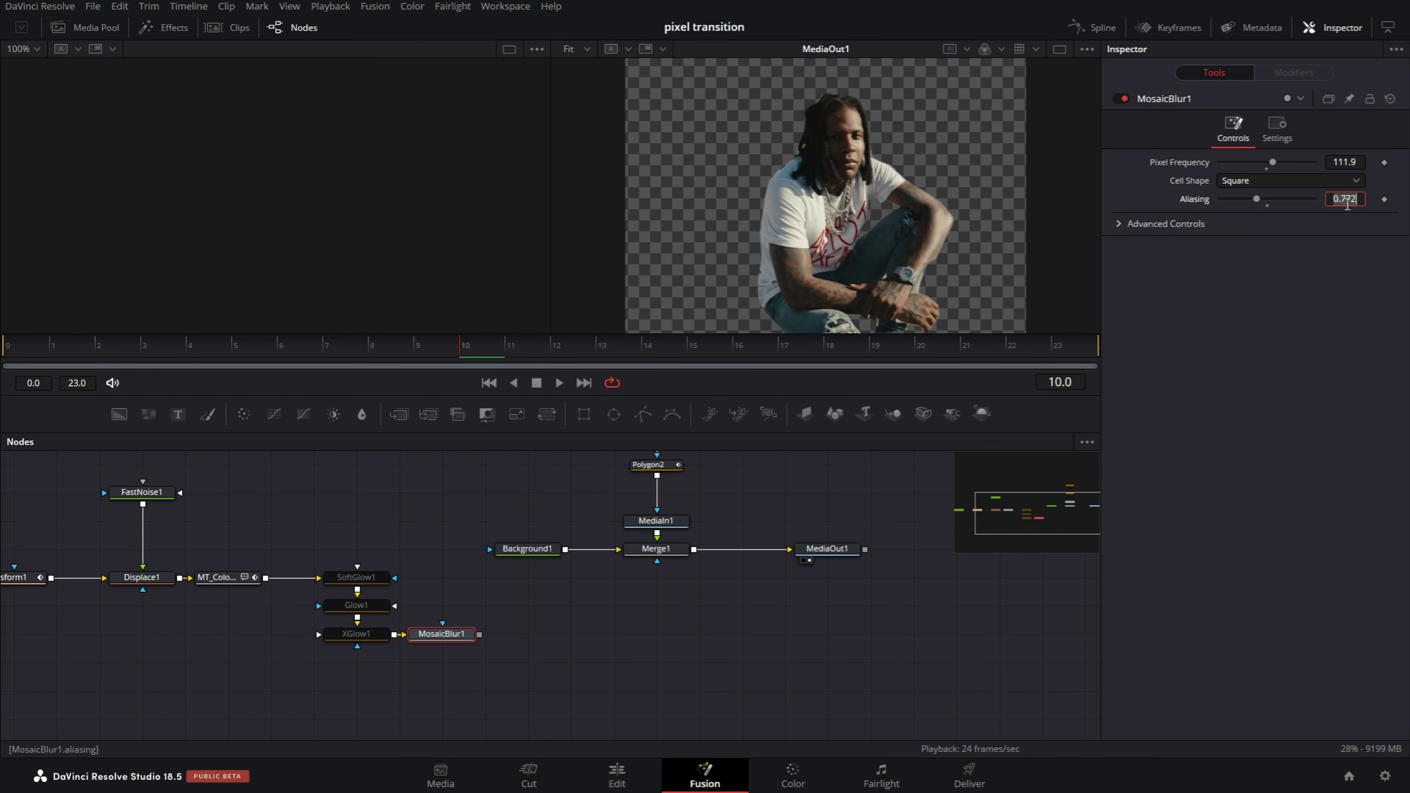
pyautogui.write('0.614')
pyautogui.press('Tab')
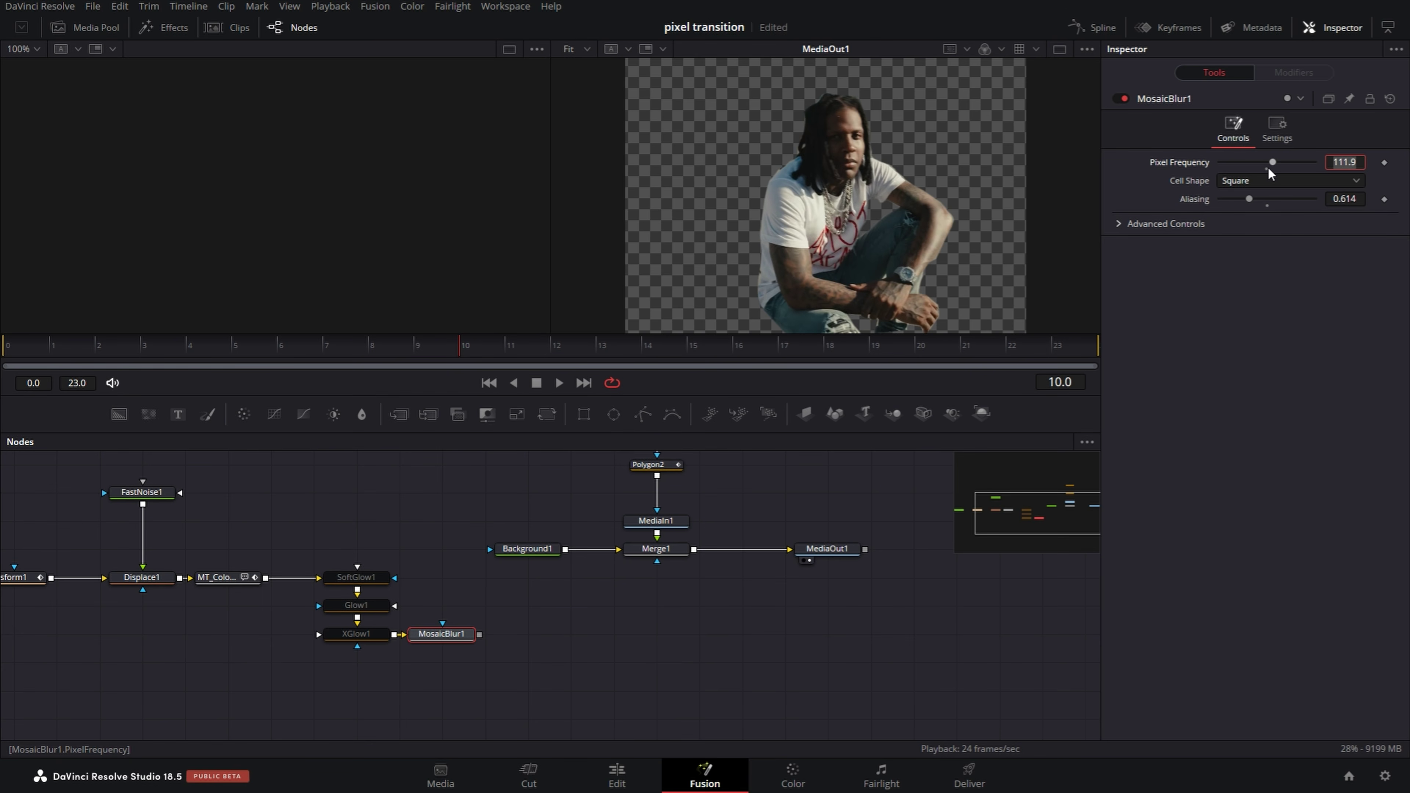
pyautogui.click(1267, 169)
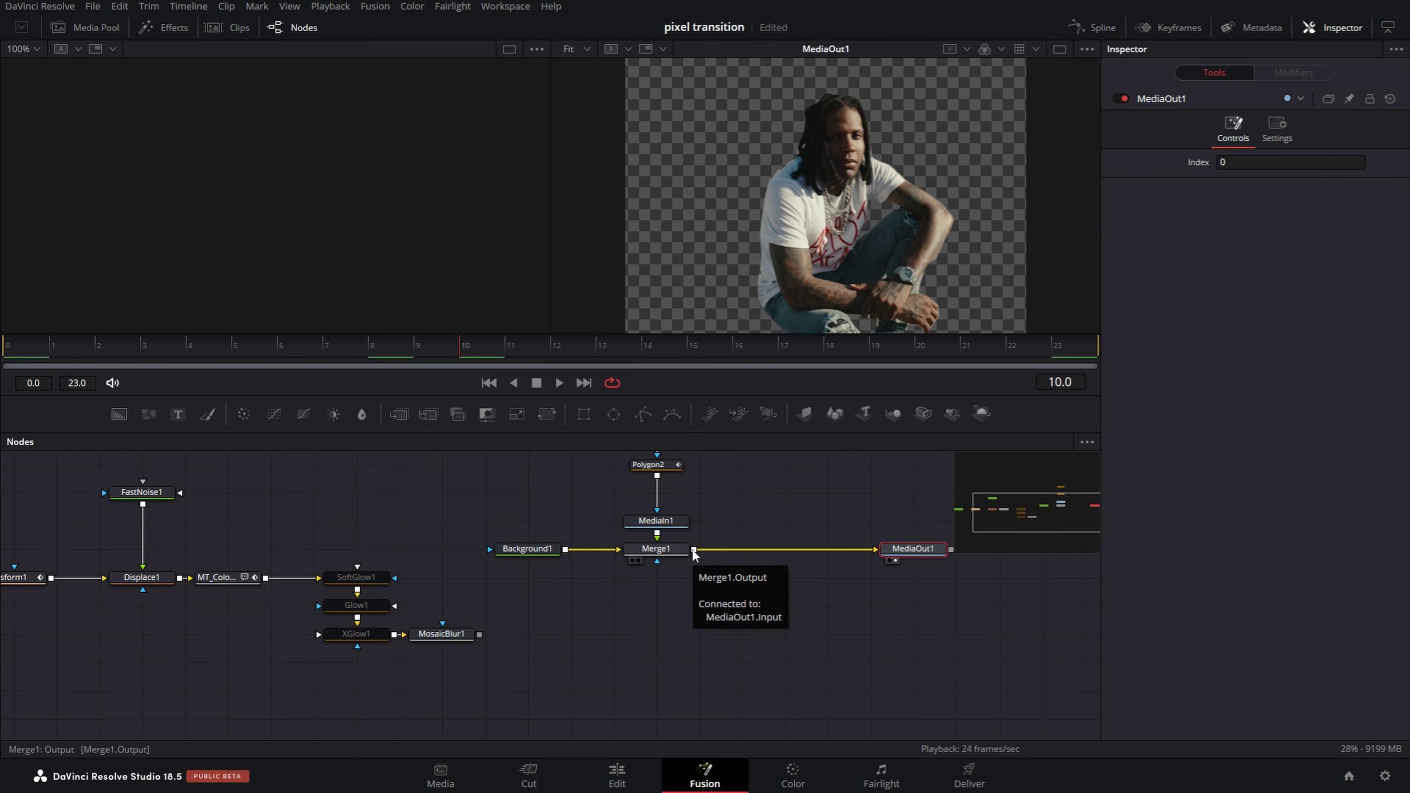
# Step: Create a Merge2 node with MosaicBlur1 as background and Merge1's output as foreground
pyautogui.moveTo(693, 550); pyautogui.dragTo(660, 642)
pyautogui.moveTo(716, 573); pyautogui.dragTo(478, 638)
pyautogui.moveTo(667, 635); pyautogui.dragTo(705, 636)
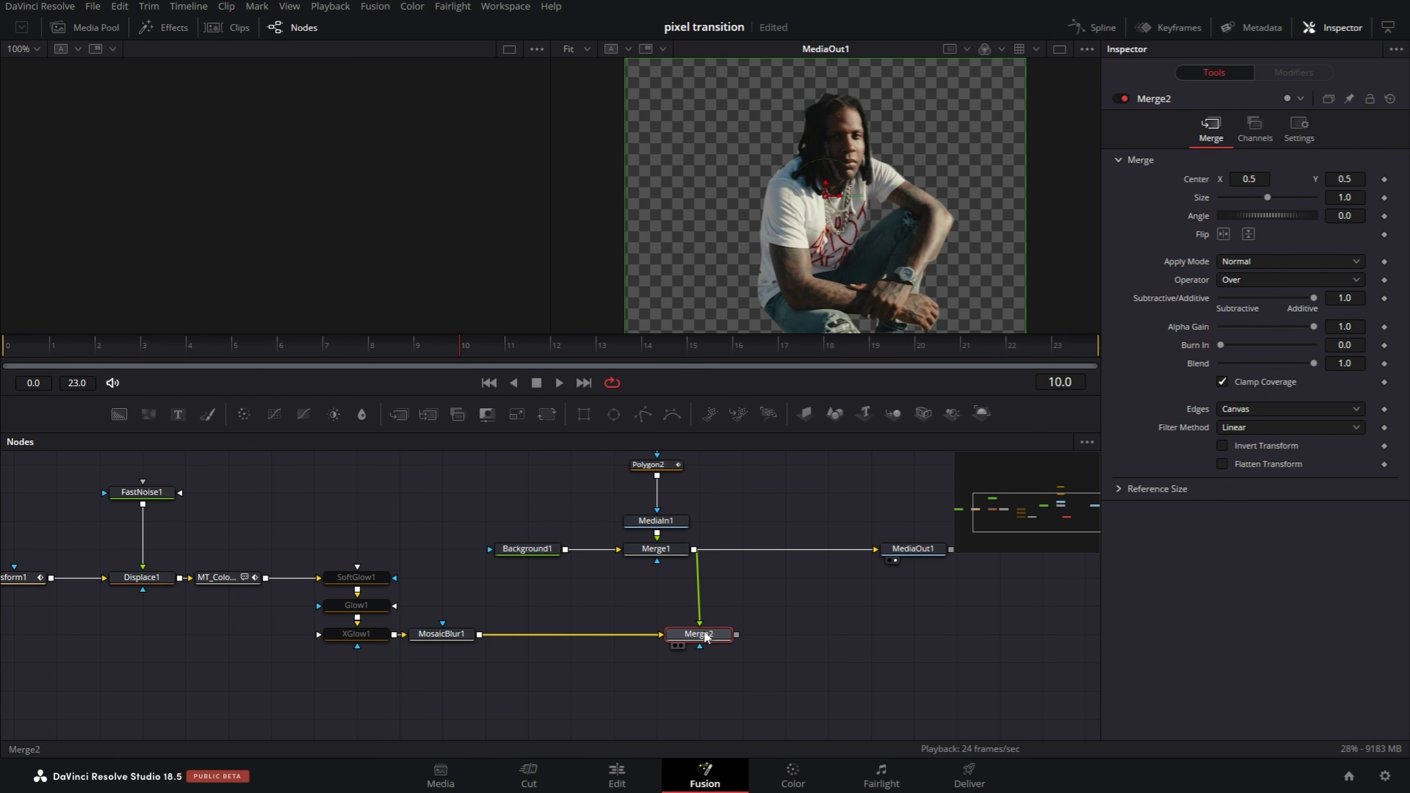
# Step: Detach MediaOut1 from Merge1 and move it down, clear of the merge nodes
pyautogui.moveTo(903, 535); pyautogui.dragTo(768, 521)
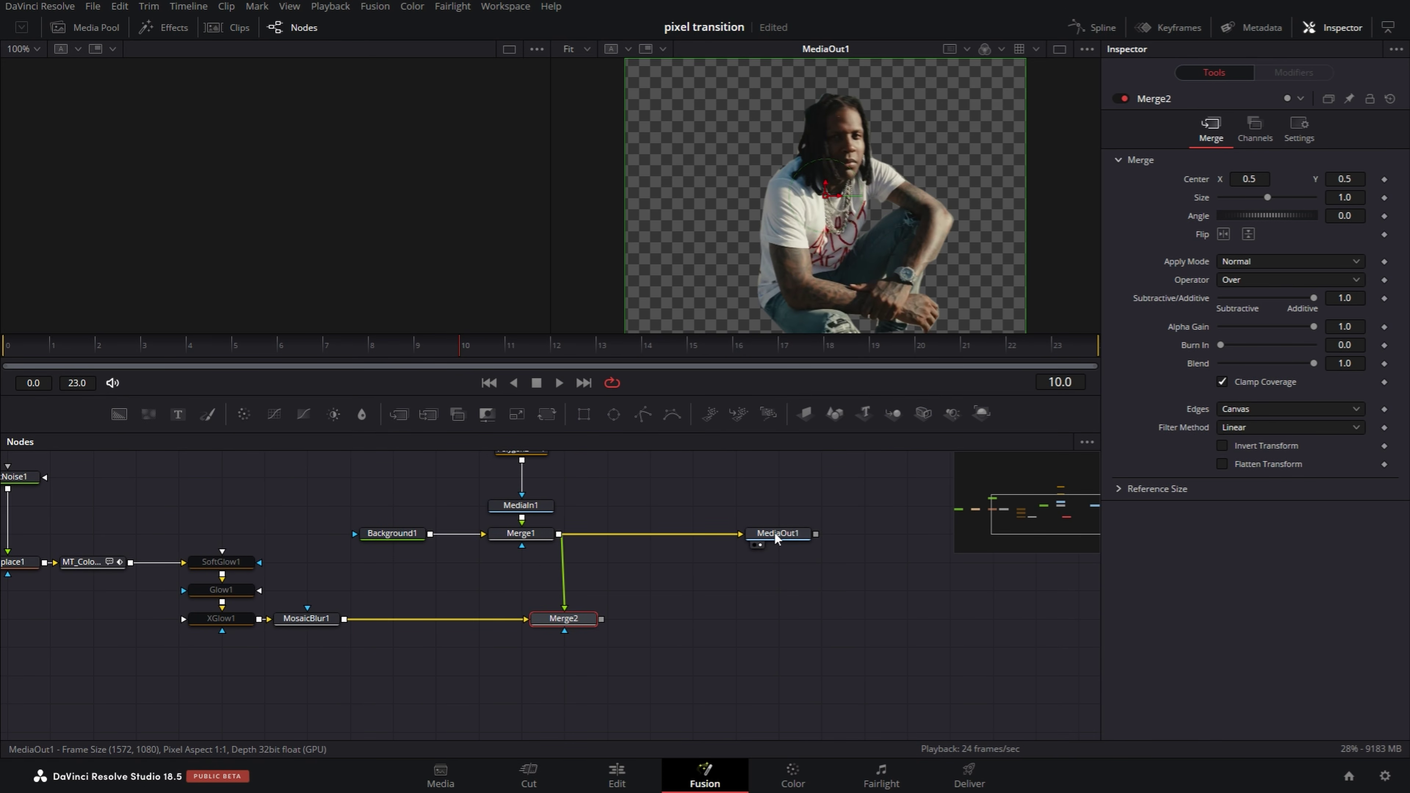
pyautogui.click(780, 536)
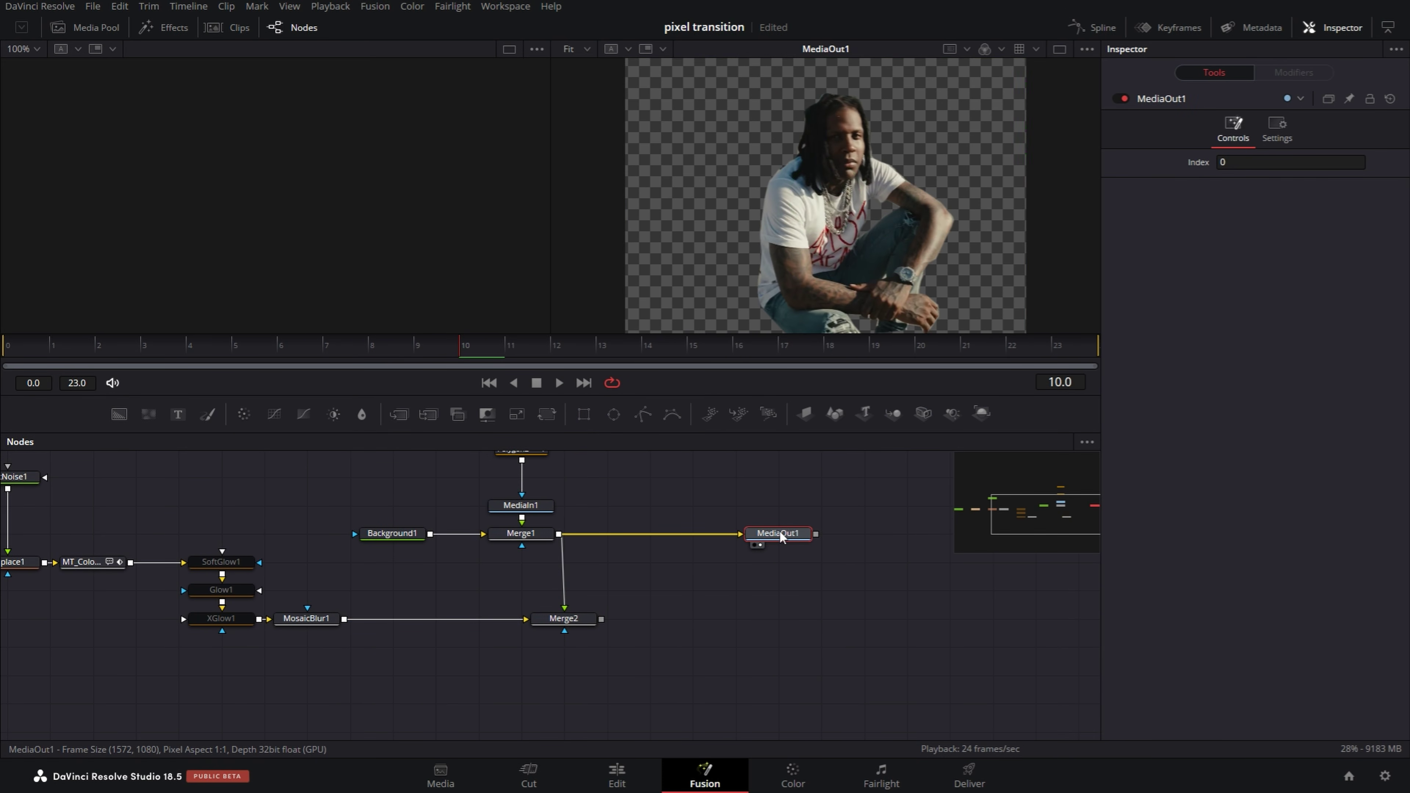
pyautogui.moveTo(780, 537); pyautogui.dragTo(952, 679)
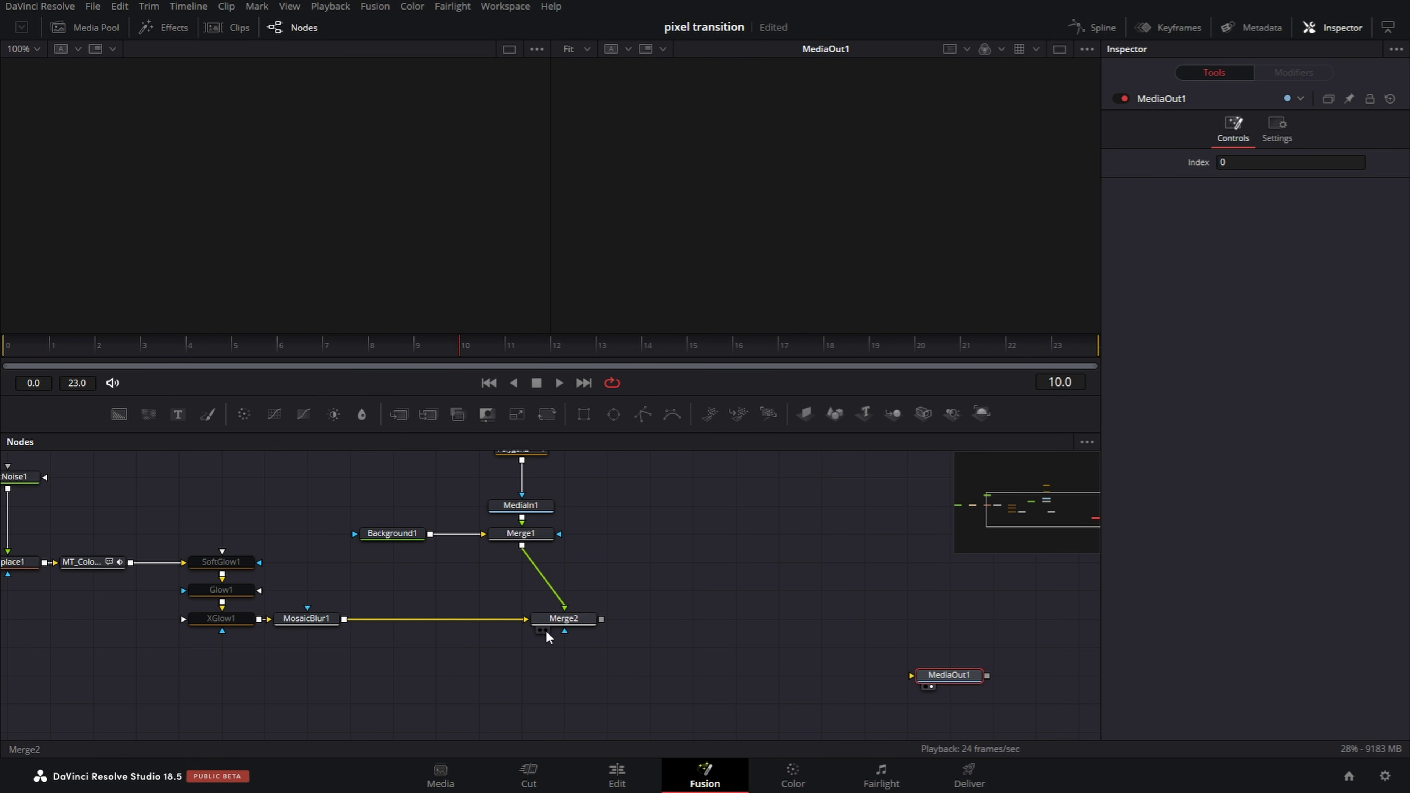
# Step: View Merge2, align it below Merge1, and set its Operator to In while scrubbing through the reveal
pyautogui.click(546, 630)
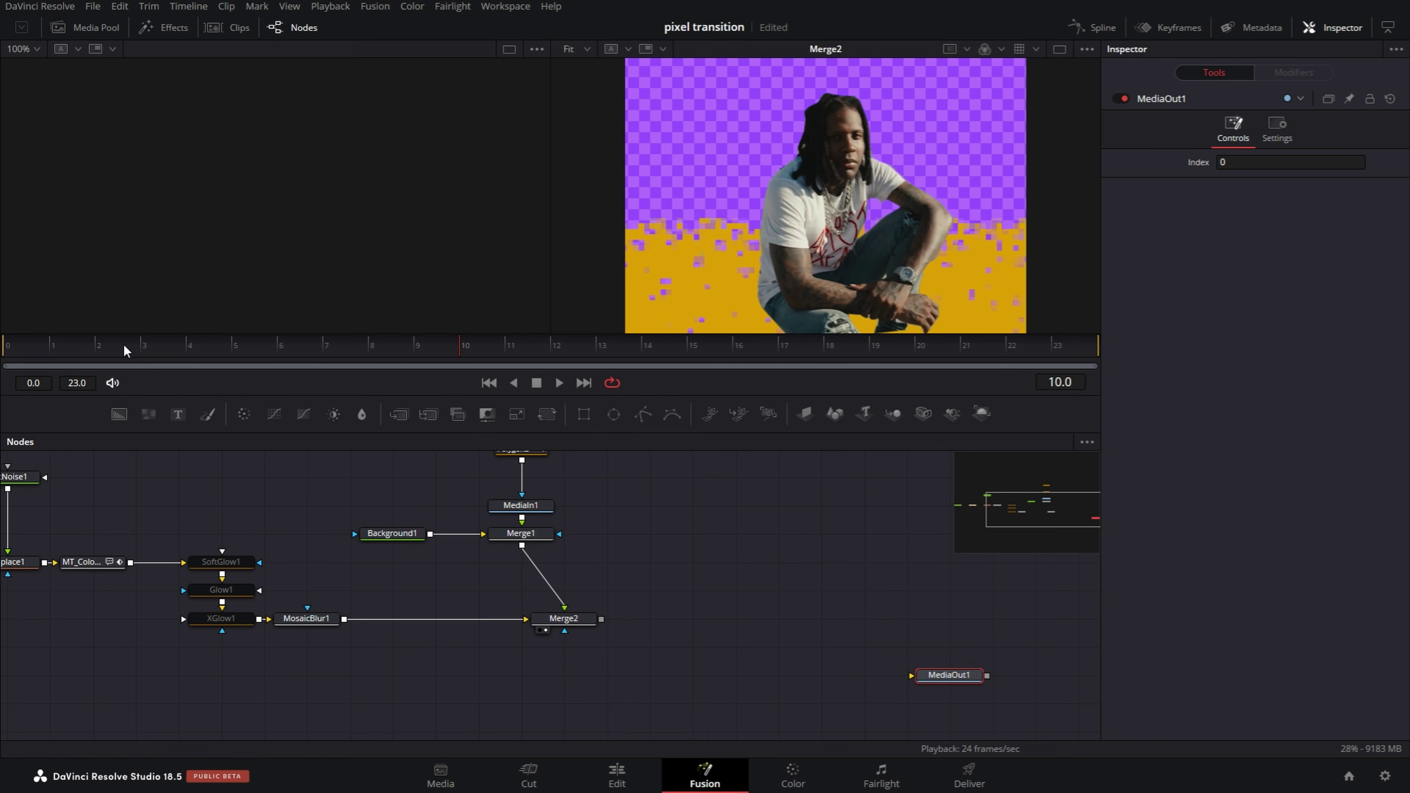
pyautogui.moveTo(125, 349); pyautogui.dragTo(647, 357)
pyautogui.moveTo(572, 621); pyautogui.dragTo(530, 622)
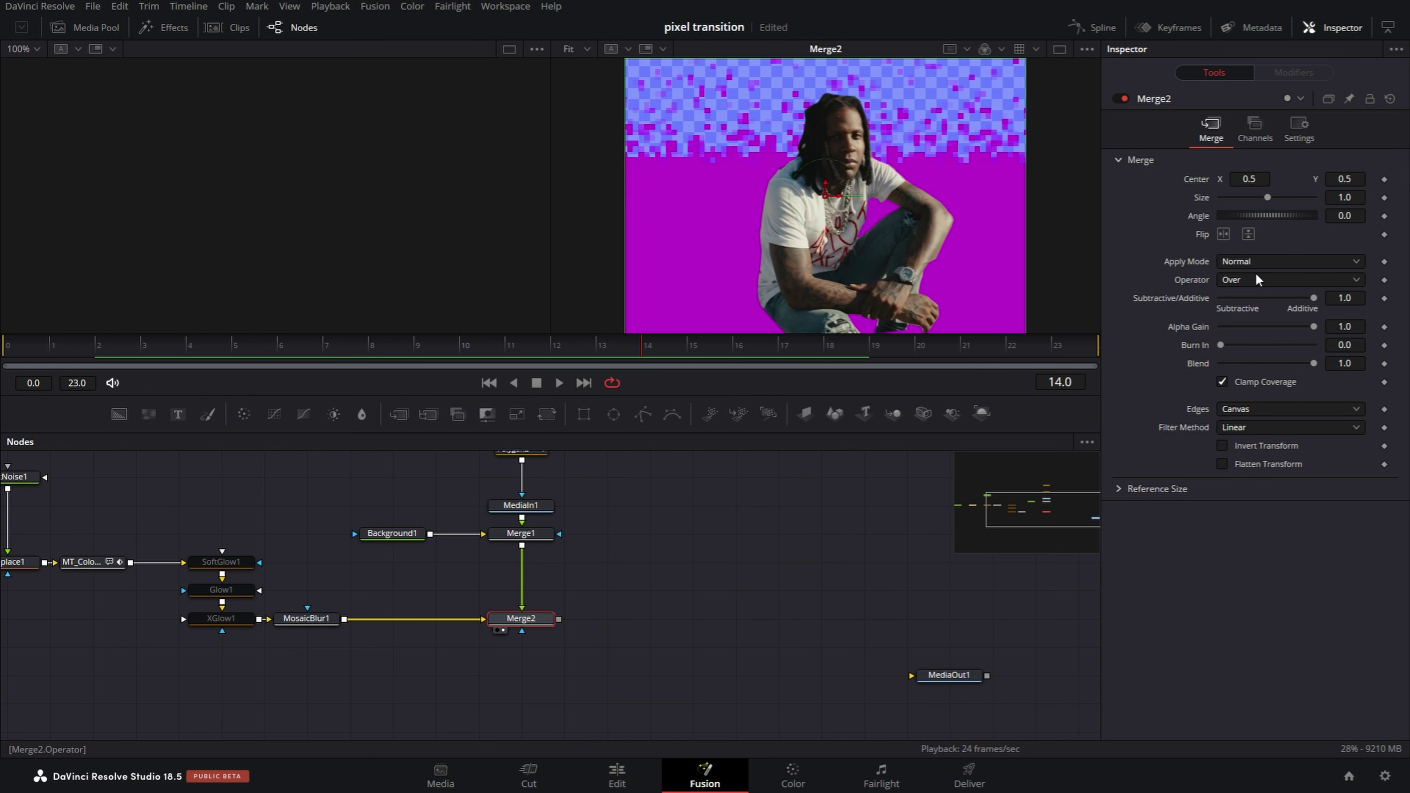
pyautogui.click(1247, 280)
pyautogui.click(1240, 314)
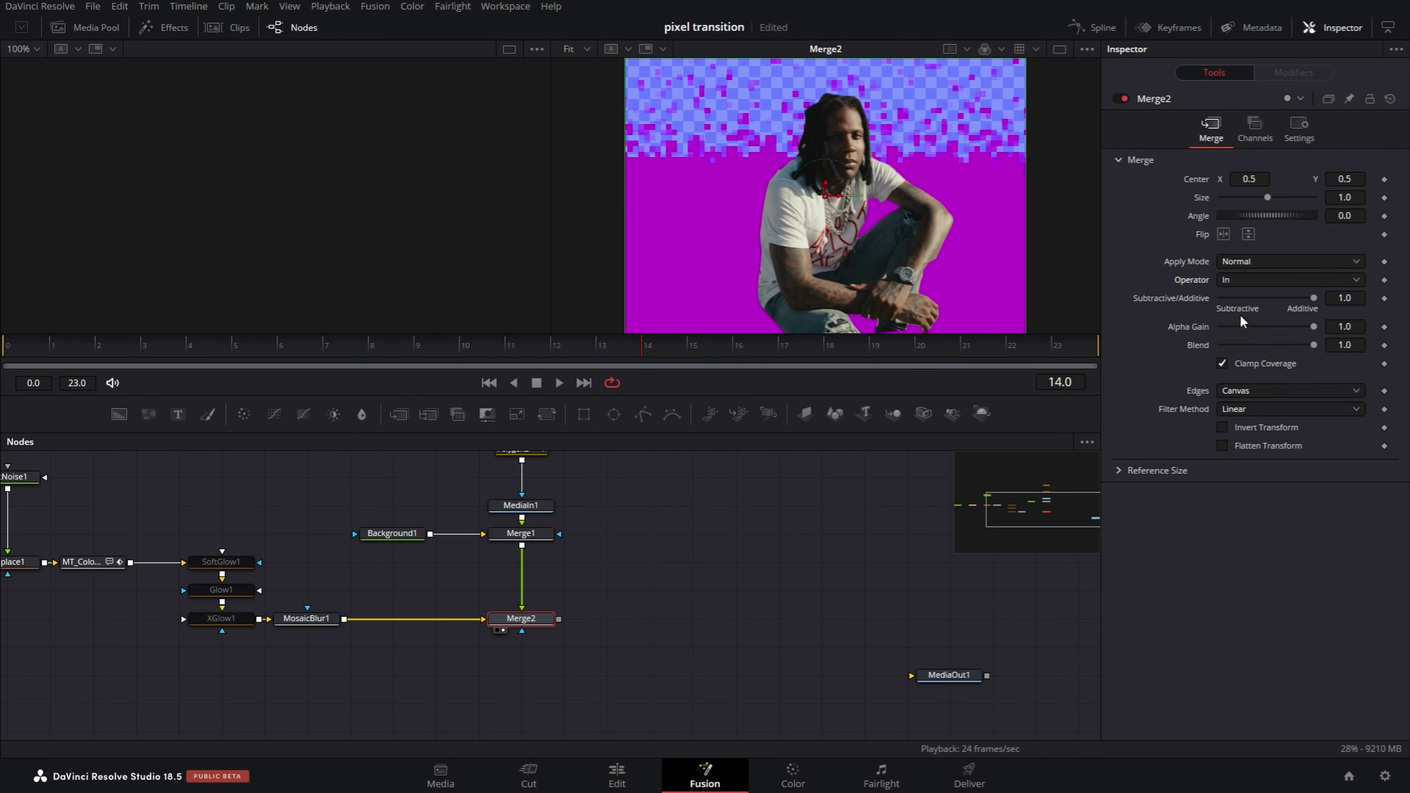
pyautogui.moveTo(527, 343); pyautogui.dragTo(328, 355)
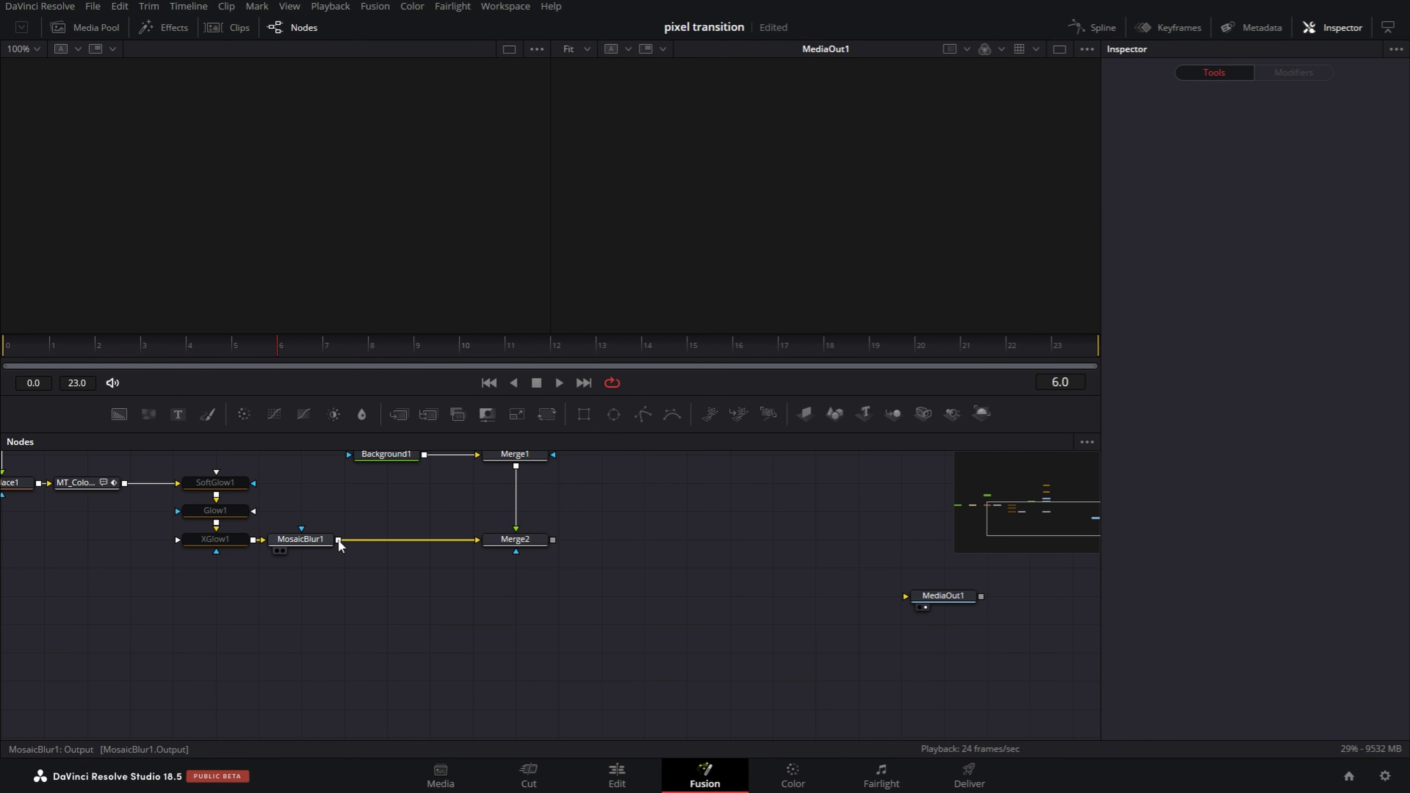
# Step: Merge MosaicBlur1 over Merge2's output in a new Merge3 node and set its Operator to In
pyautogui.moveTo(338, 540); pyautogui.dragTo(544, 623)
pyautogui.press('2')
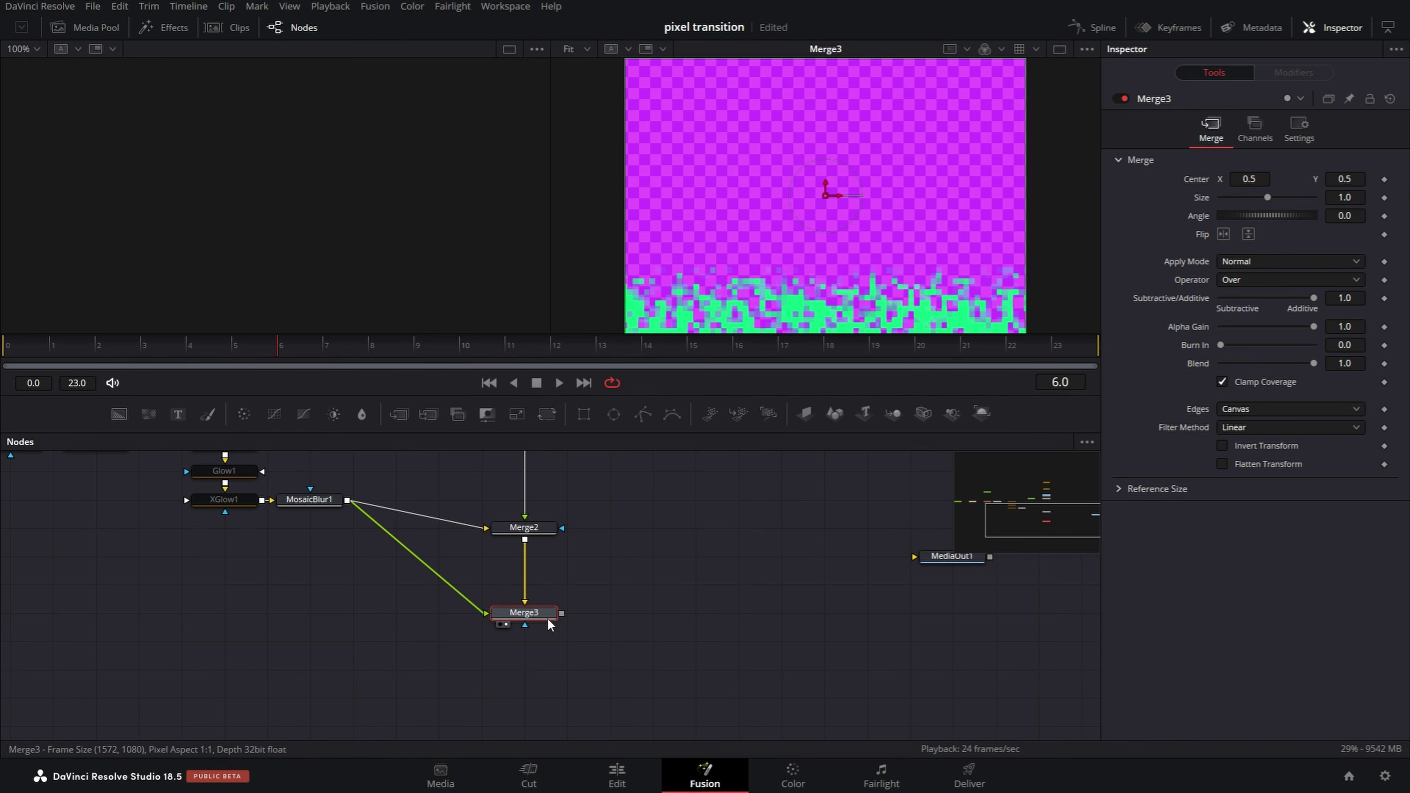
pyautogui.click(1265, 278)
pyautogui.click(1235, 314)
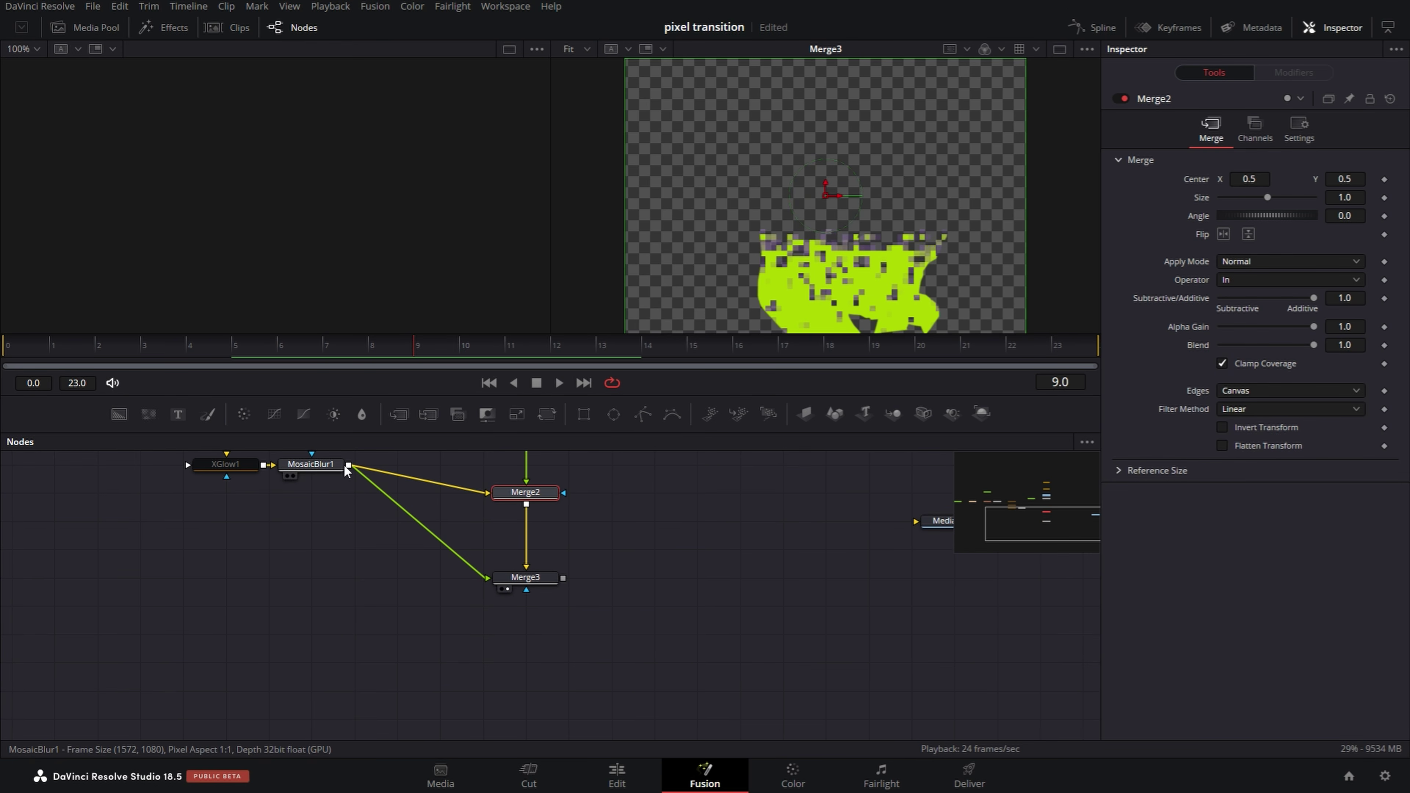
# Step: Merge MosaicBlur1 over Merge3's output in a new Merge4 node and set its Operator to Stencil
pyautogui.moveTo(349, 465); pyautogui.dragTo(516, 683)
pyautogui.moveTo(510, 679)
pyautogui.click(508, 674)
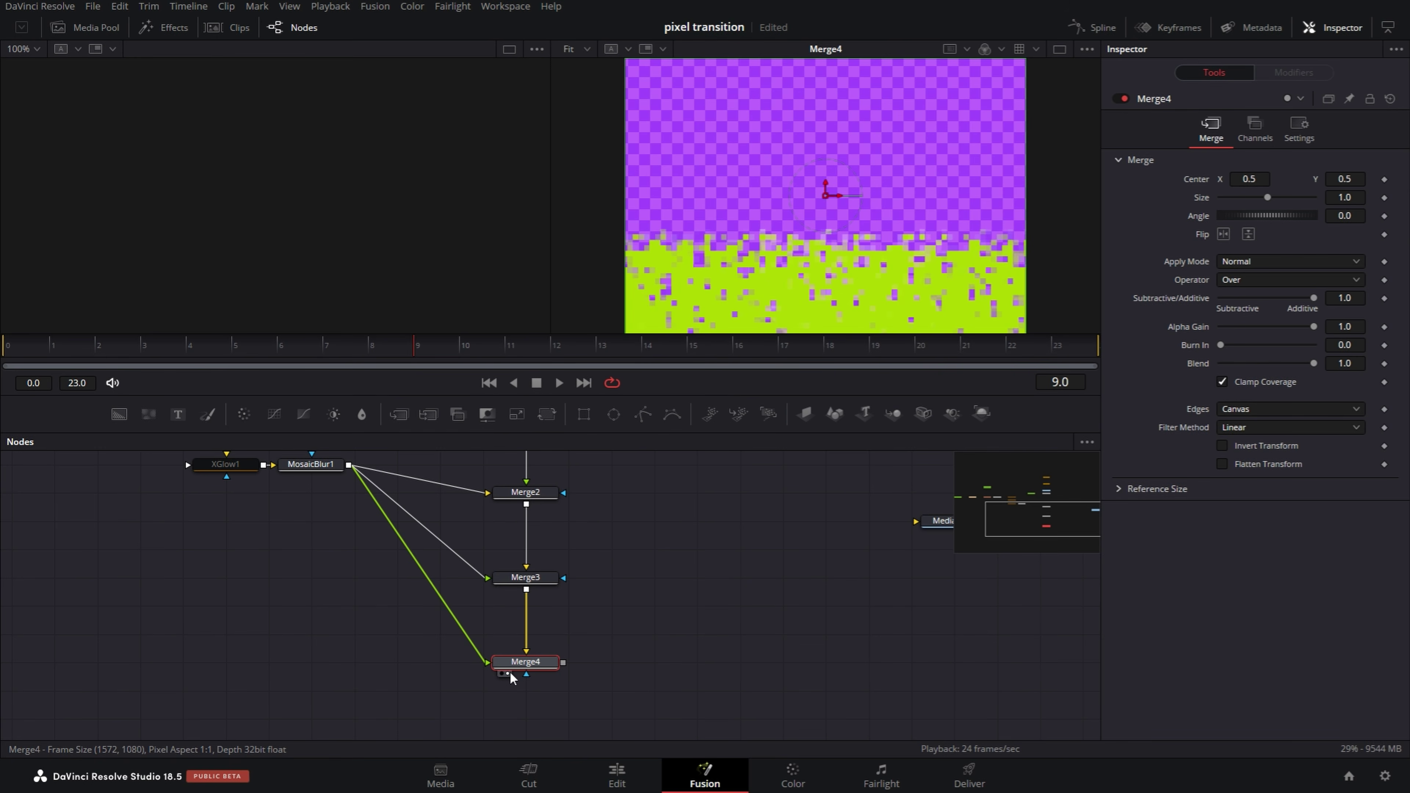
pyautogui.click(1255, 280)
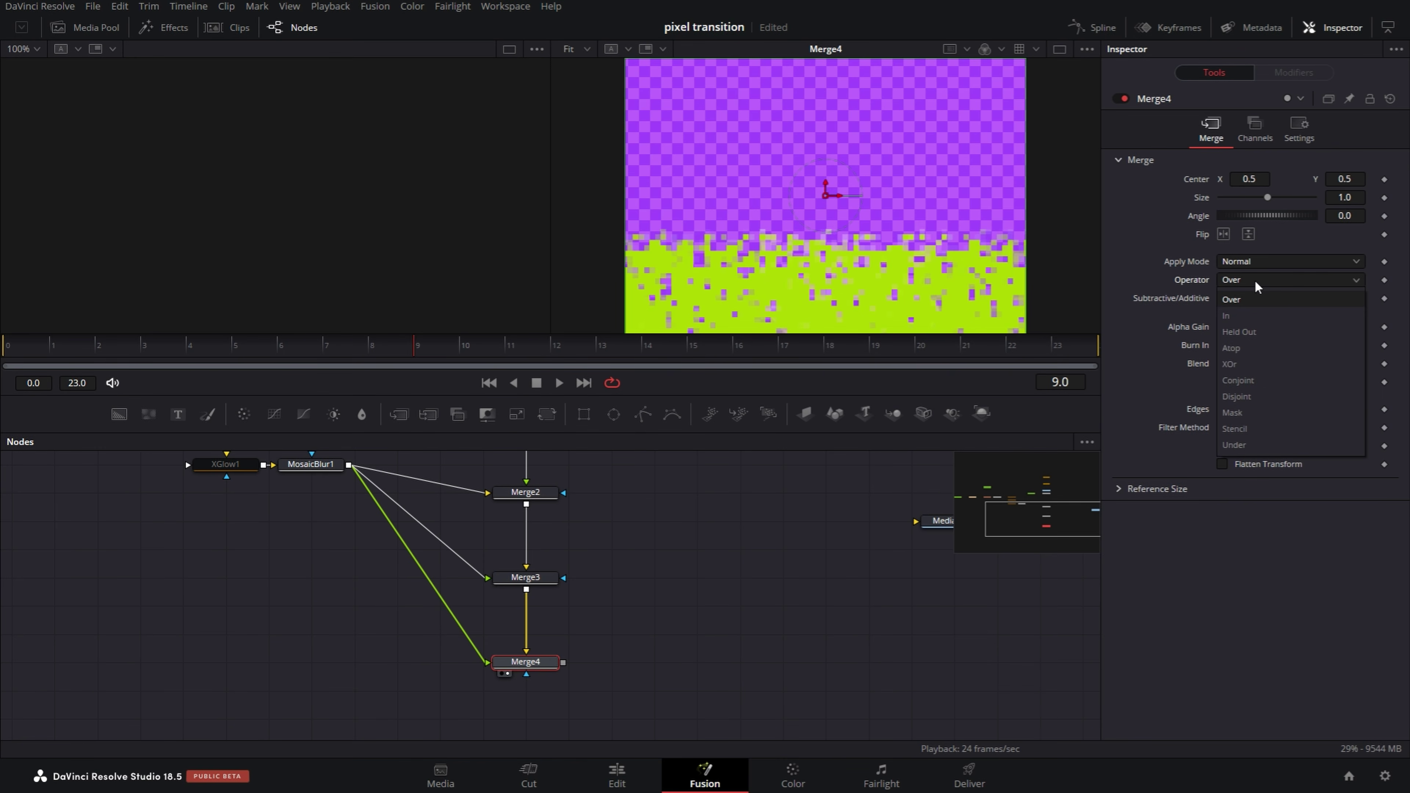
pyautogui.click(1226, 428)
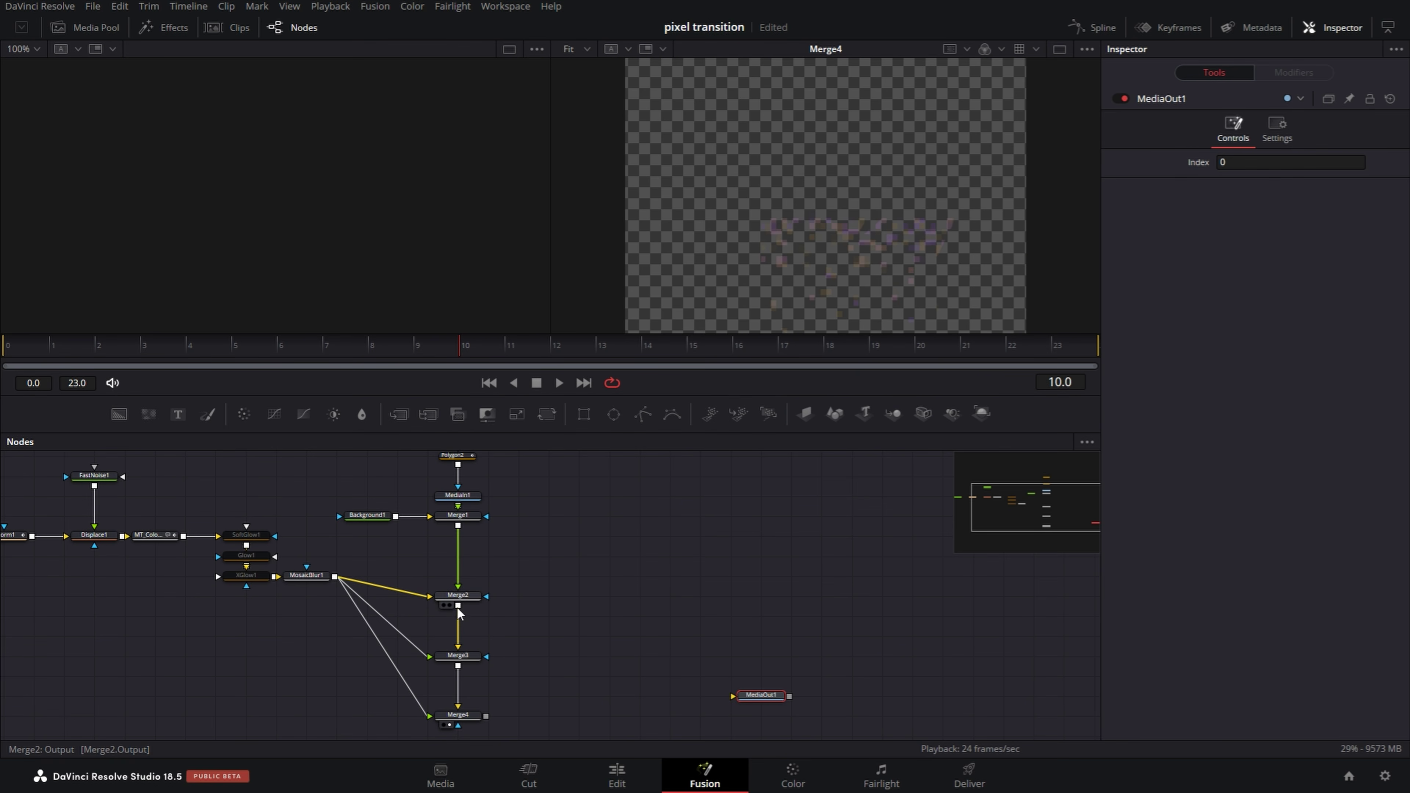
# Step: Merge Merge2's output over Merge4 in a new Merge5 node and connect it to MediaOut1
pyautogui.moveTo(458, 606); pyautogui.dragTo(587, 714)
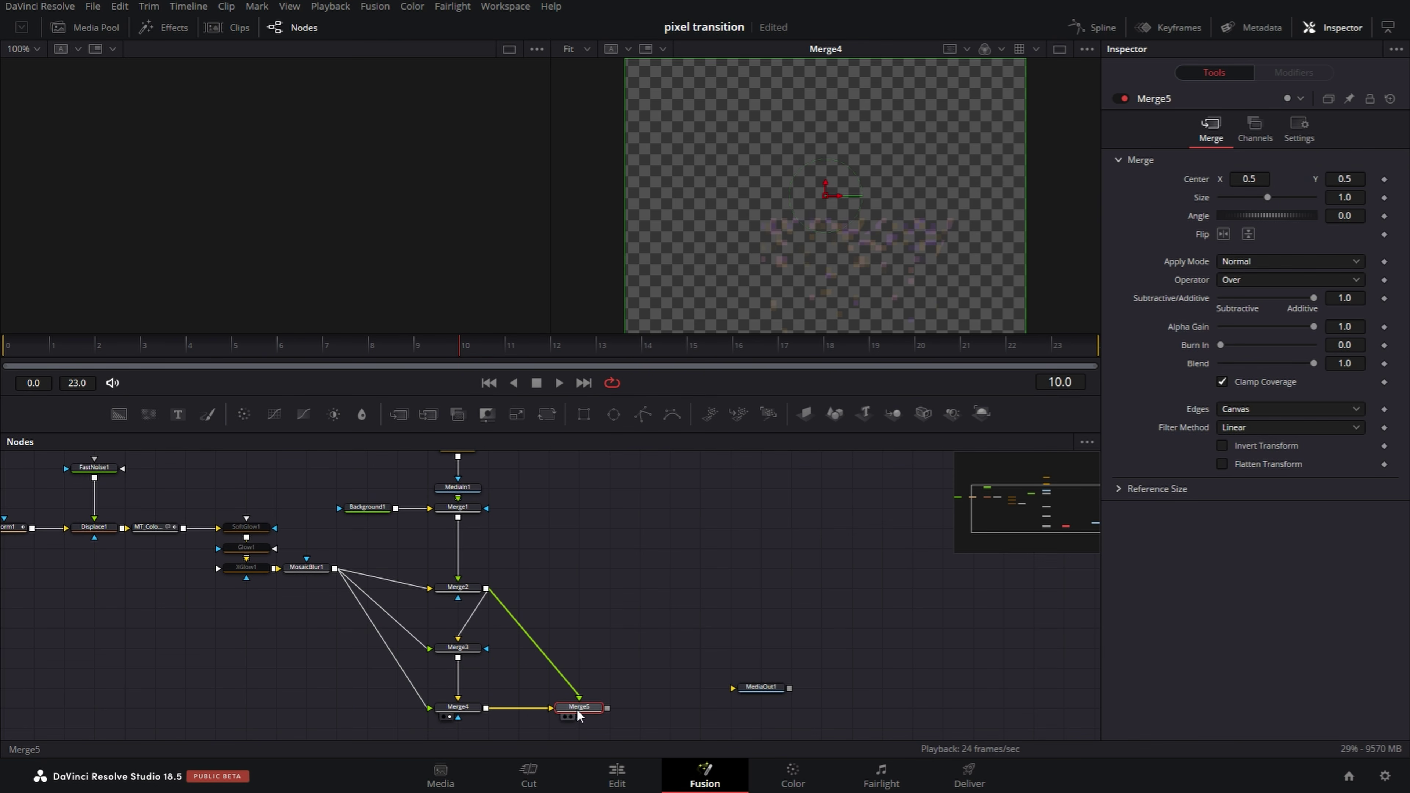
pyautogui.press('2')
pyautogui.click(444, 347)
pyautogui.moveTo(444, 345); pyautogui.dragTo(323, 360)
pyautogui.moveTo(607, 707); pyautogui.dragTo(765, 688)
pyautogui.click(765, 688)
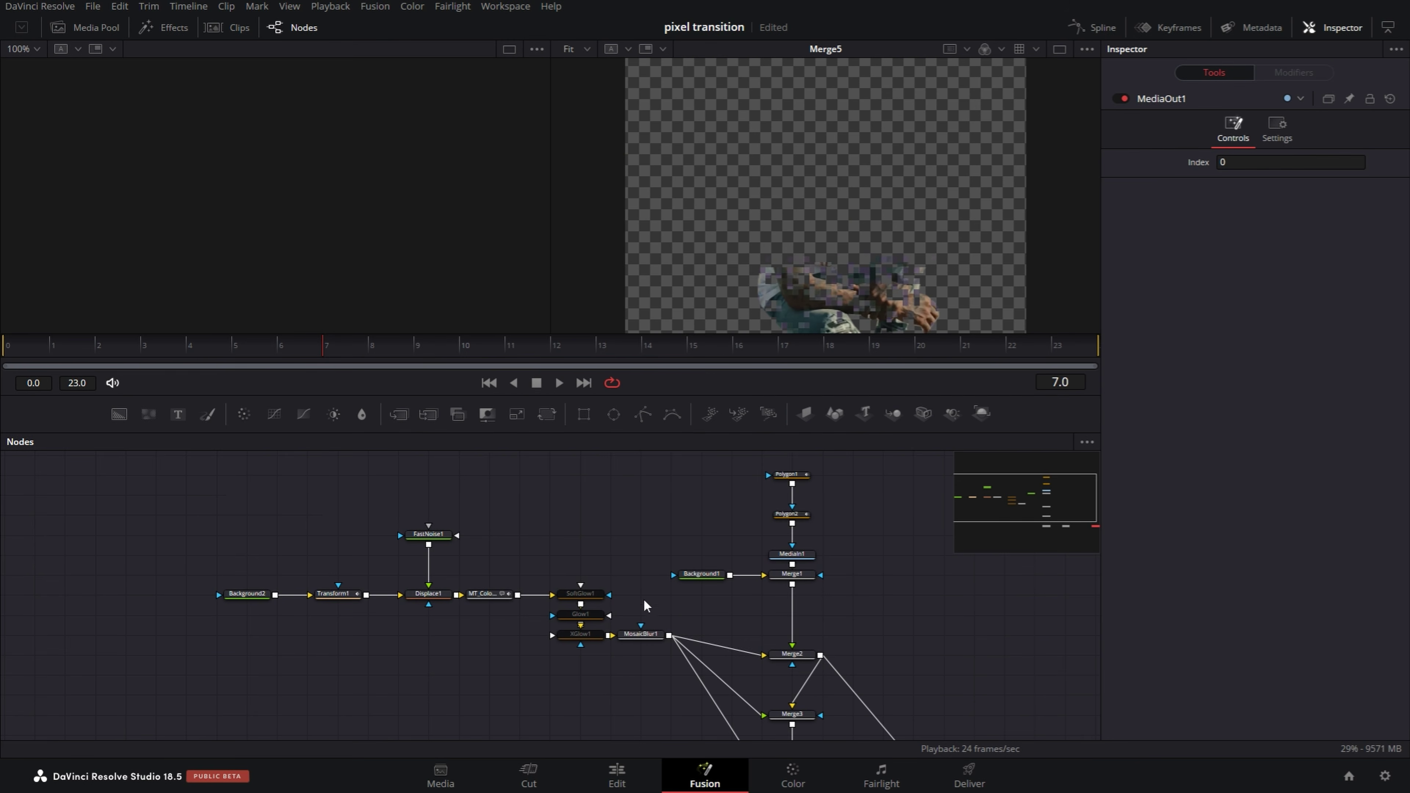
# Step: Re-enable the SoftGlow1, Glow1 and XGlow1 nodes
pyautogui.moveTo(601, 664); pyautogui.dragTo(578, 575)
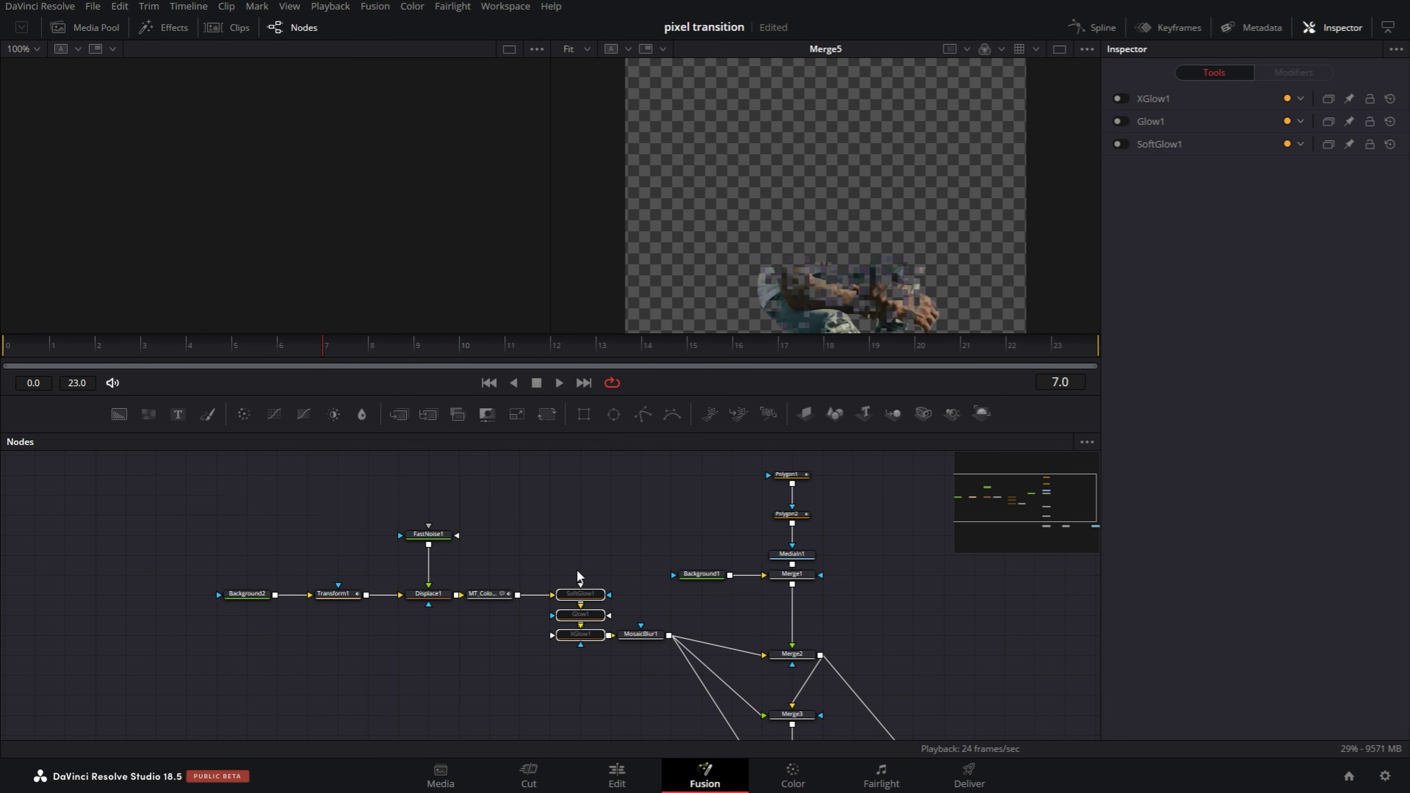
pyautogui.hotkey('ctrl', 'p')
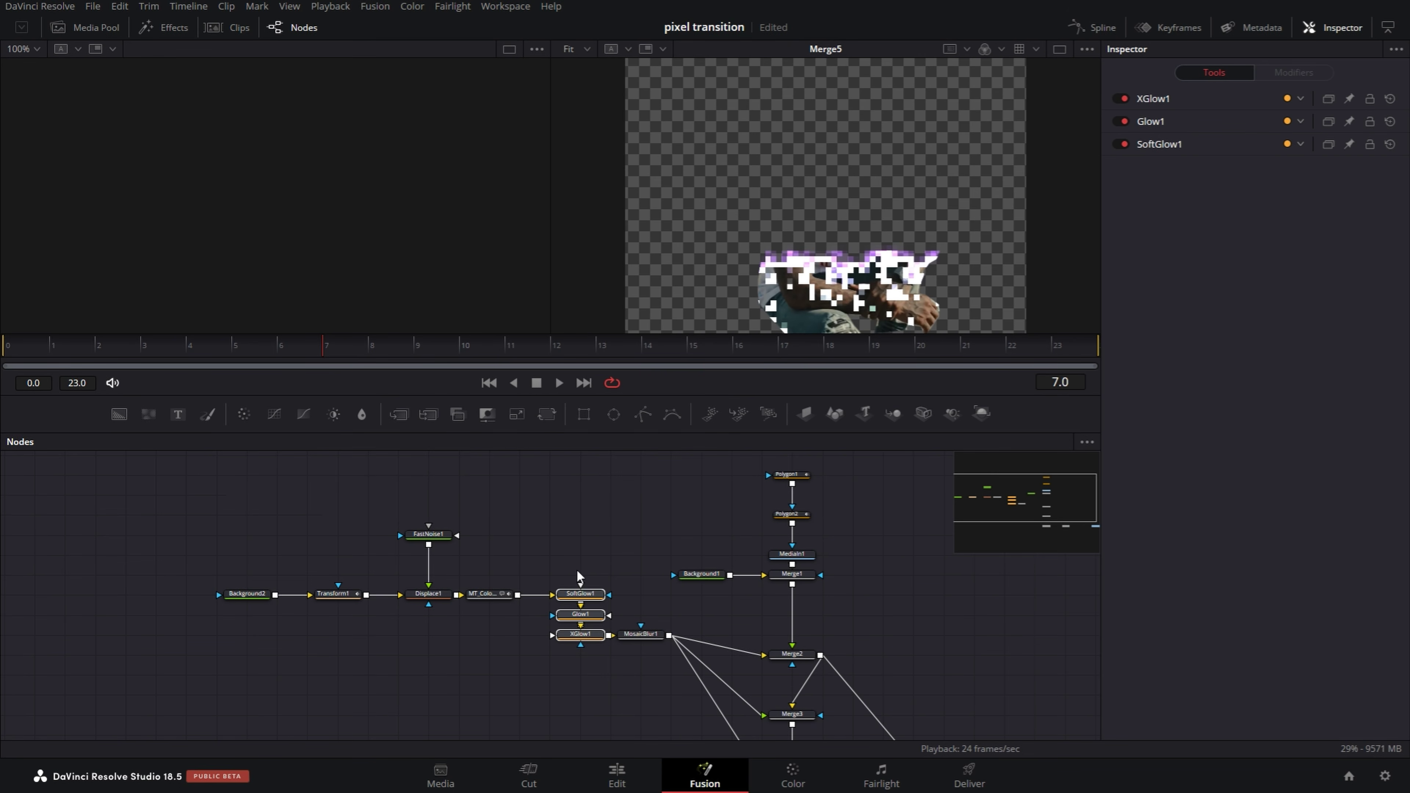
# Step: Disable the XGlow1 node and scrub through the frames to check the remaining glow
pyautogui.click(586, 635)
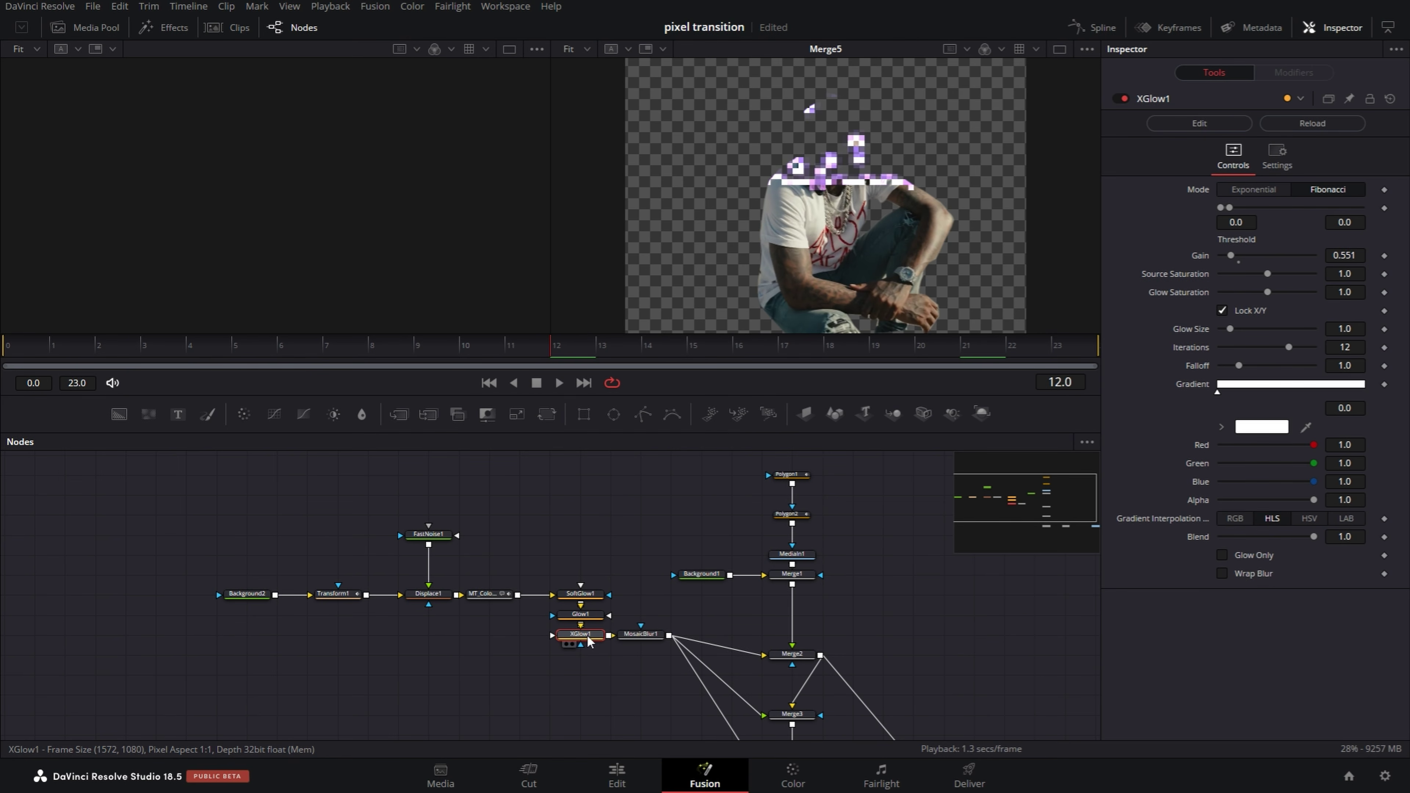
pyautogui.hotkey('ctrl', 'p')
pyautogui.moveTo(286, 358); pyautogui.dragTo(576, 340)
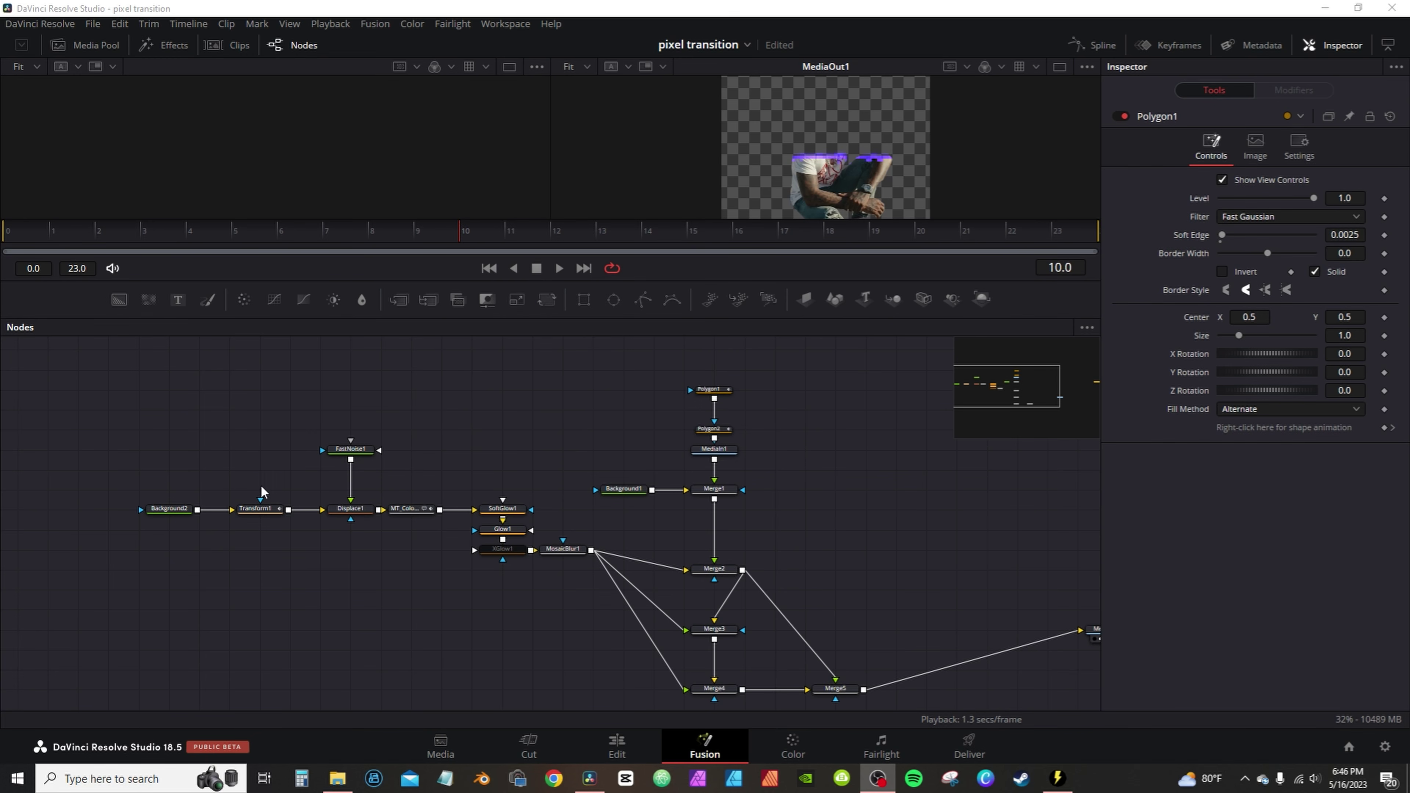
# Step: Show only Transform1's Center displacement curve in the Spline editor and fit it to the graph
pyautogui.click(253, 511)
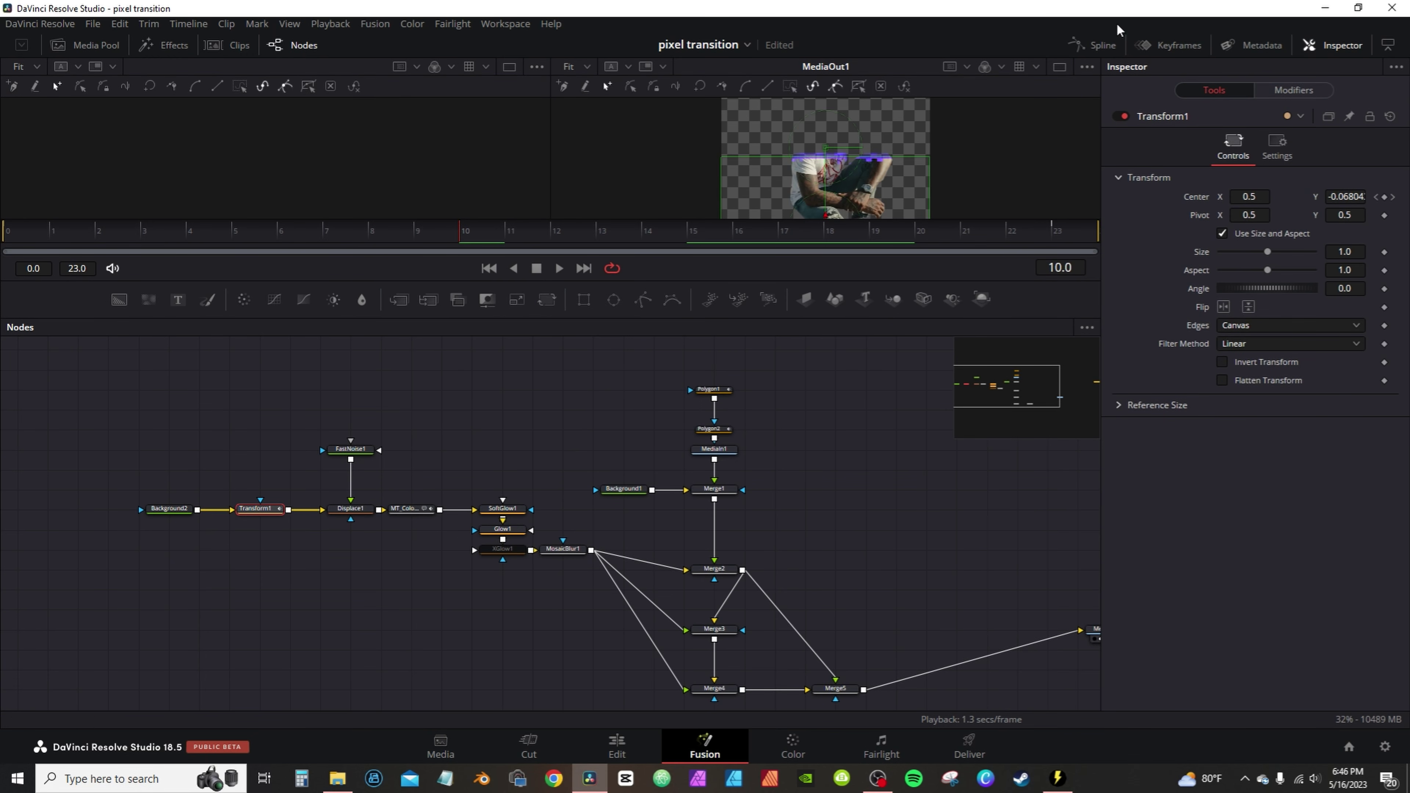
pyautogui.click(1098, 48)
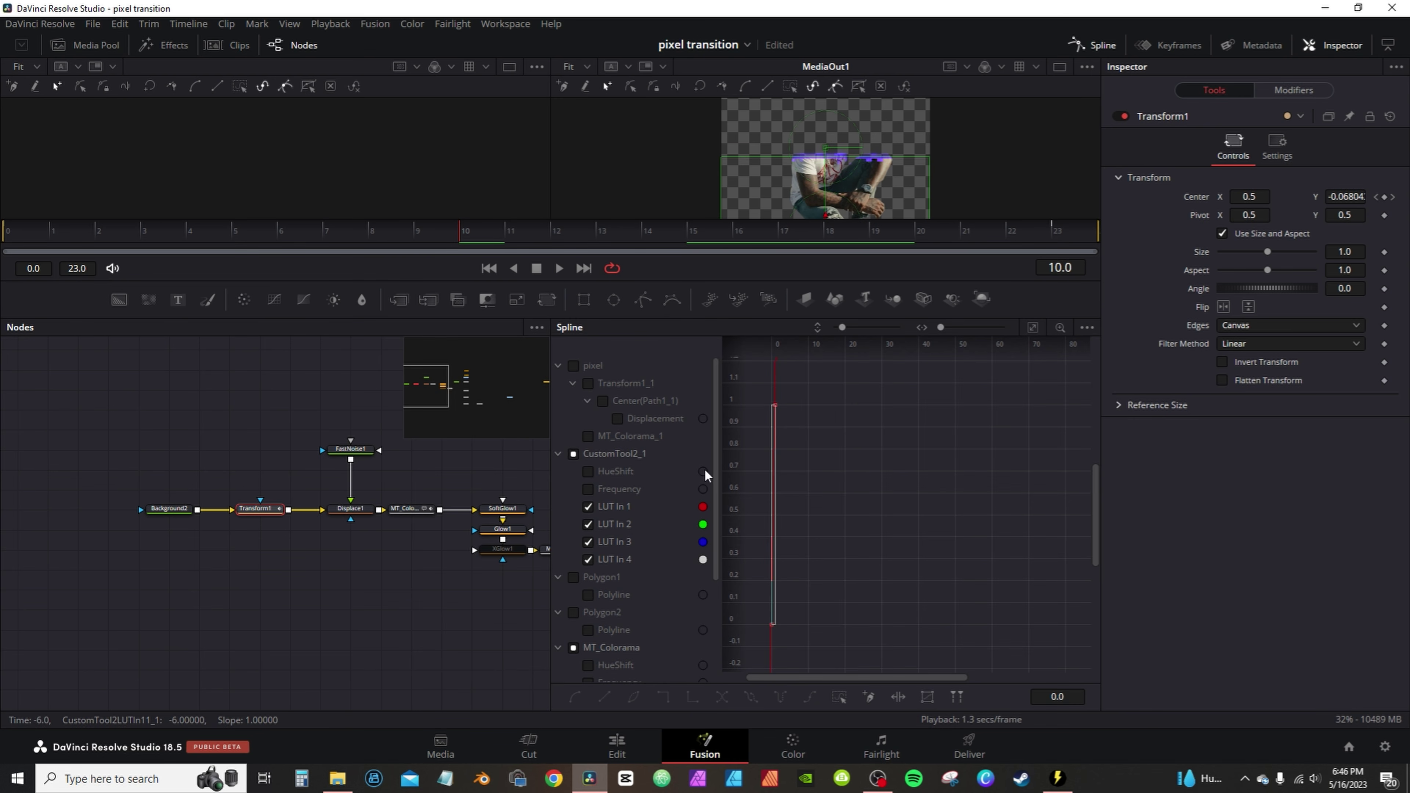
pyautogui.click(1089, 329)
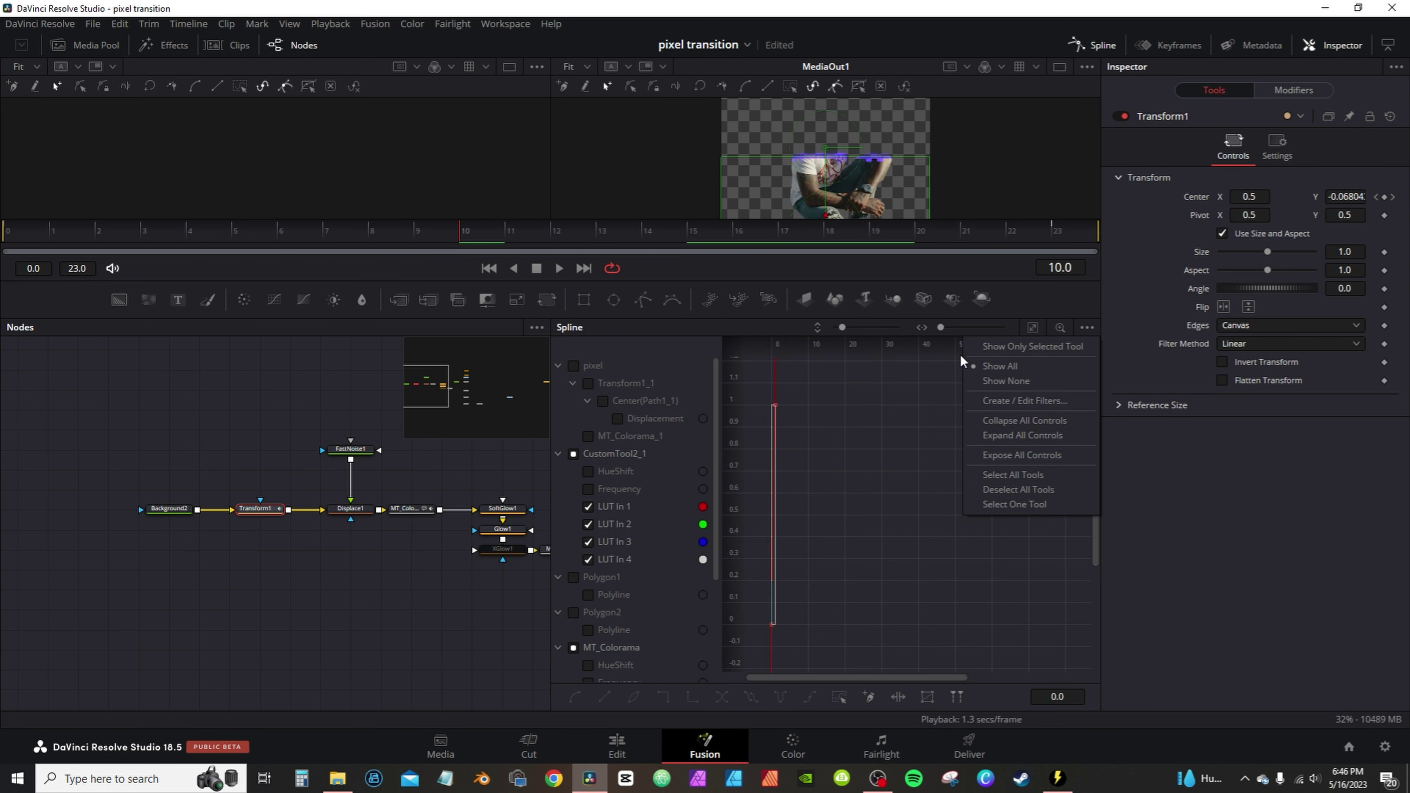
pyautogui.click(994, 347)
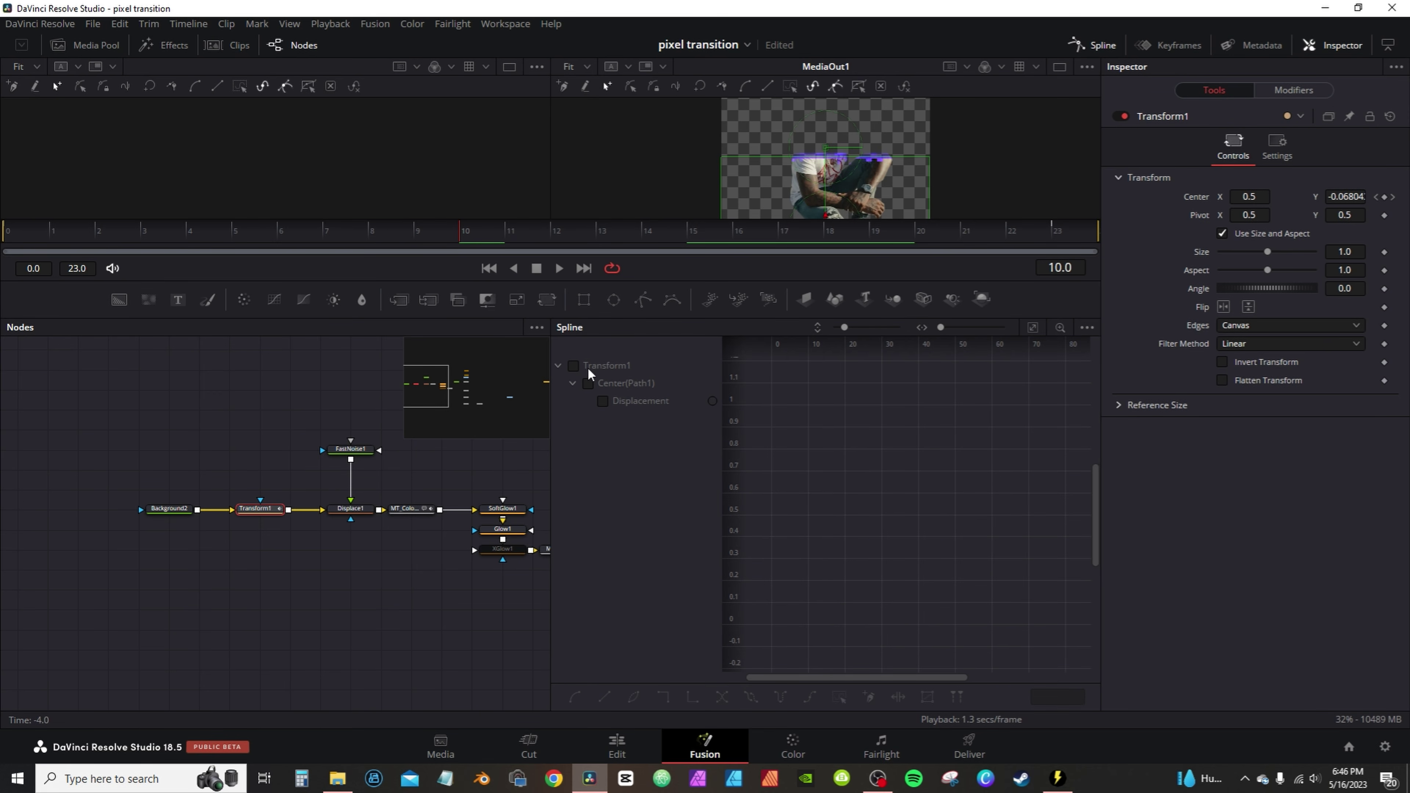
pyautogui.click(573, 366)
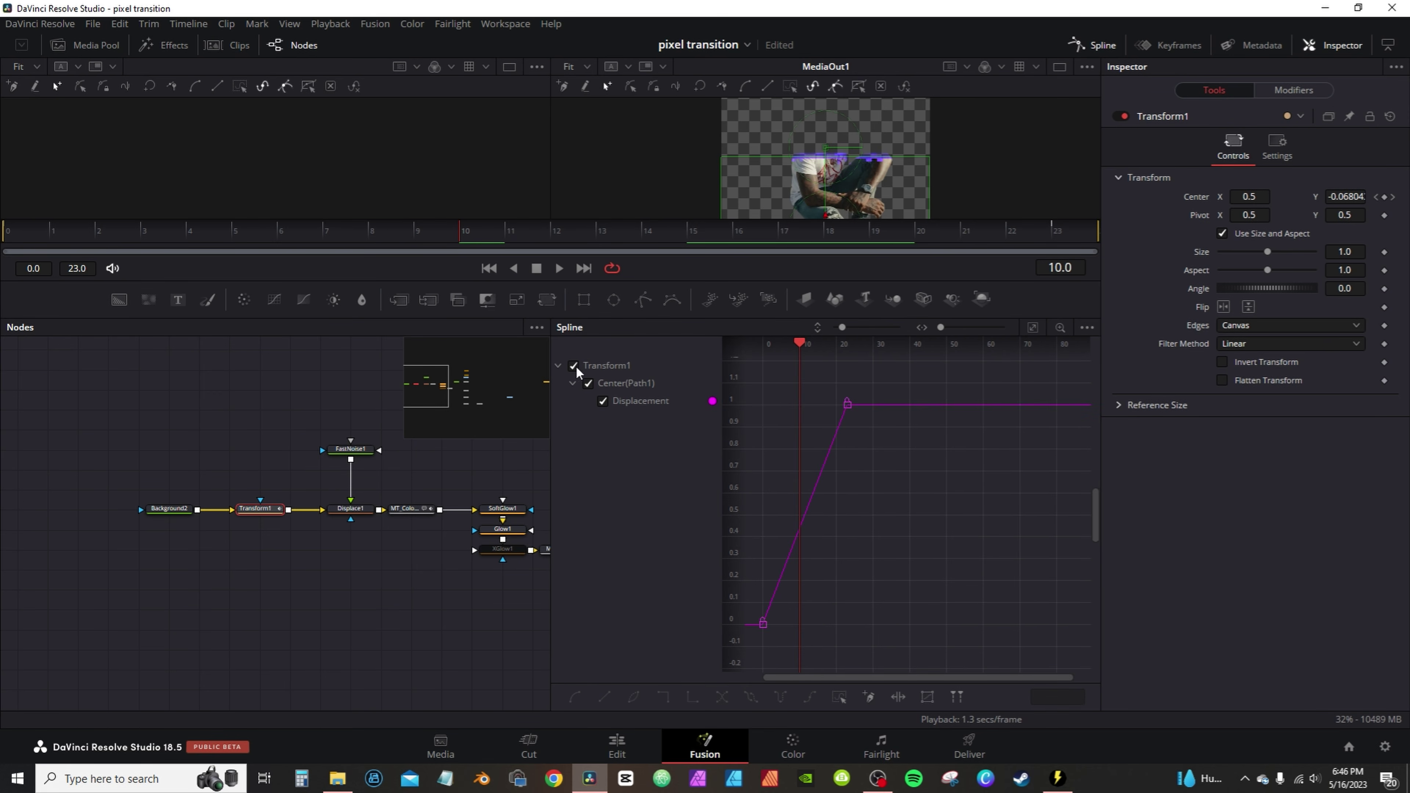
pyautogui.click(1032, 327)
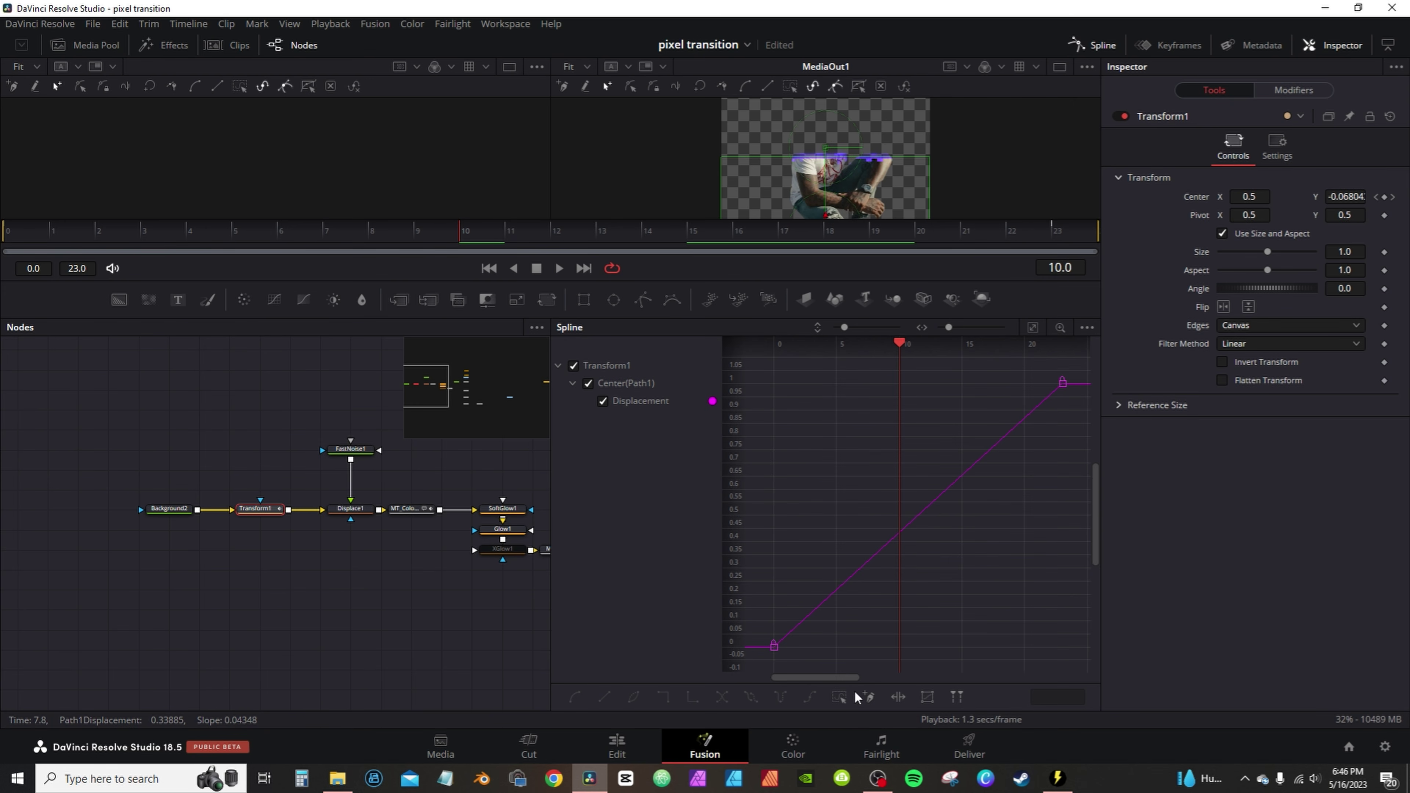
# Step: Smooth all keyframes of Transform1's displacement curve and scrub through the frames to check the eased wipe
pyautogui.hotkey('ctrl', 'a')
pyautogui.press('s')
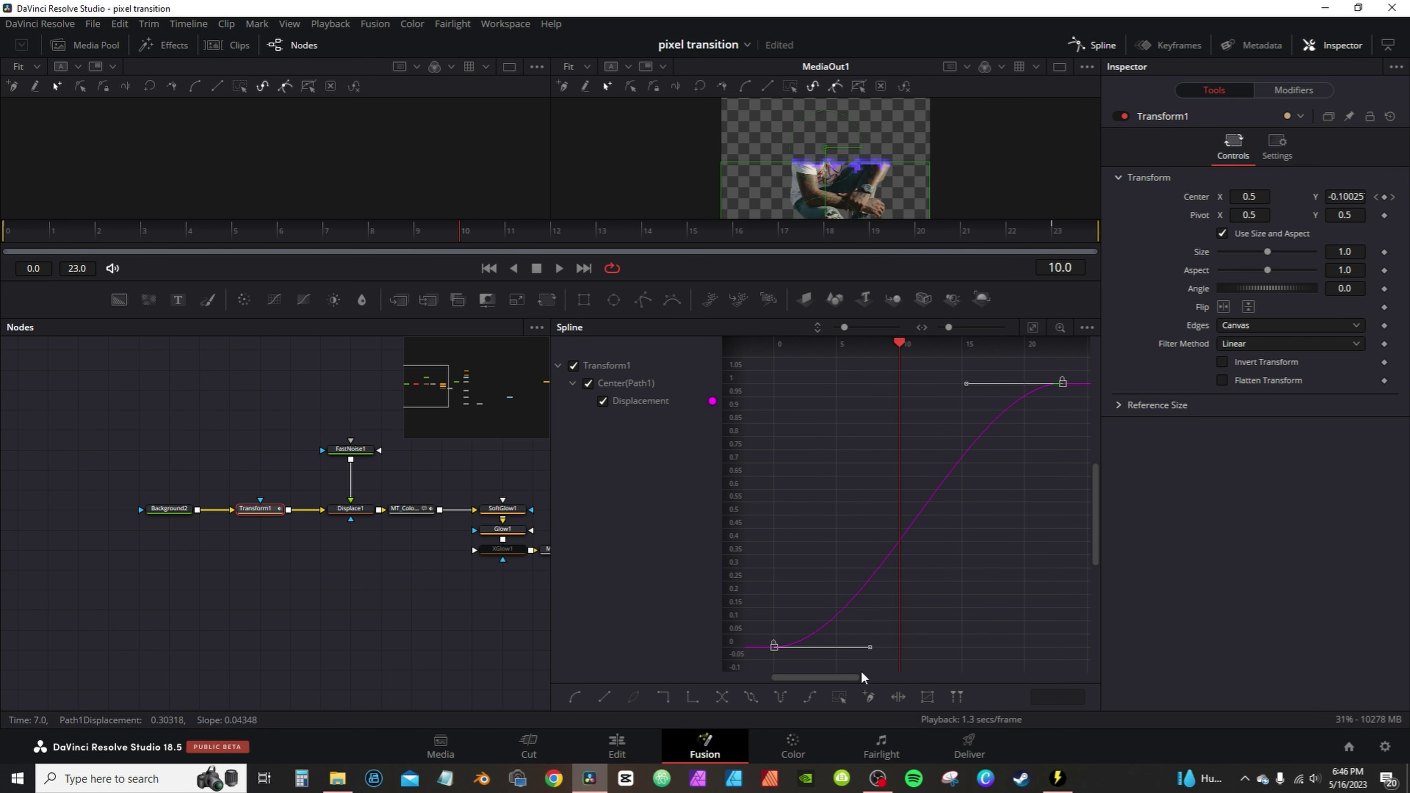
pyautogui.moveTo(50, 285); pyautogui.dragTo(551, 285)
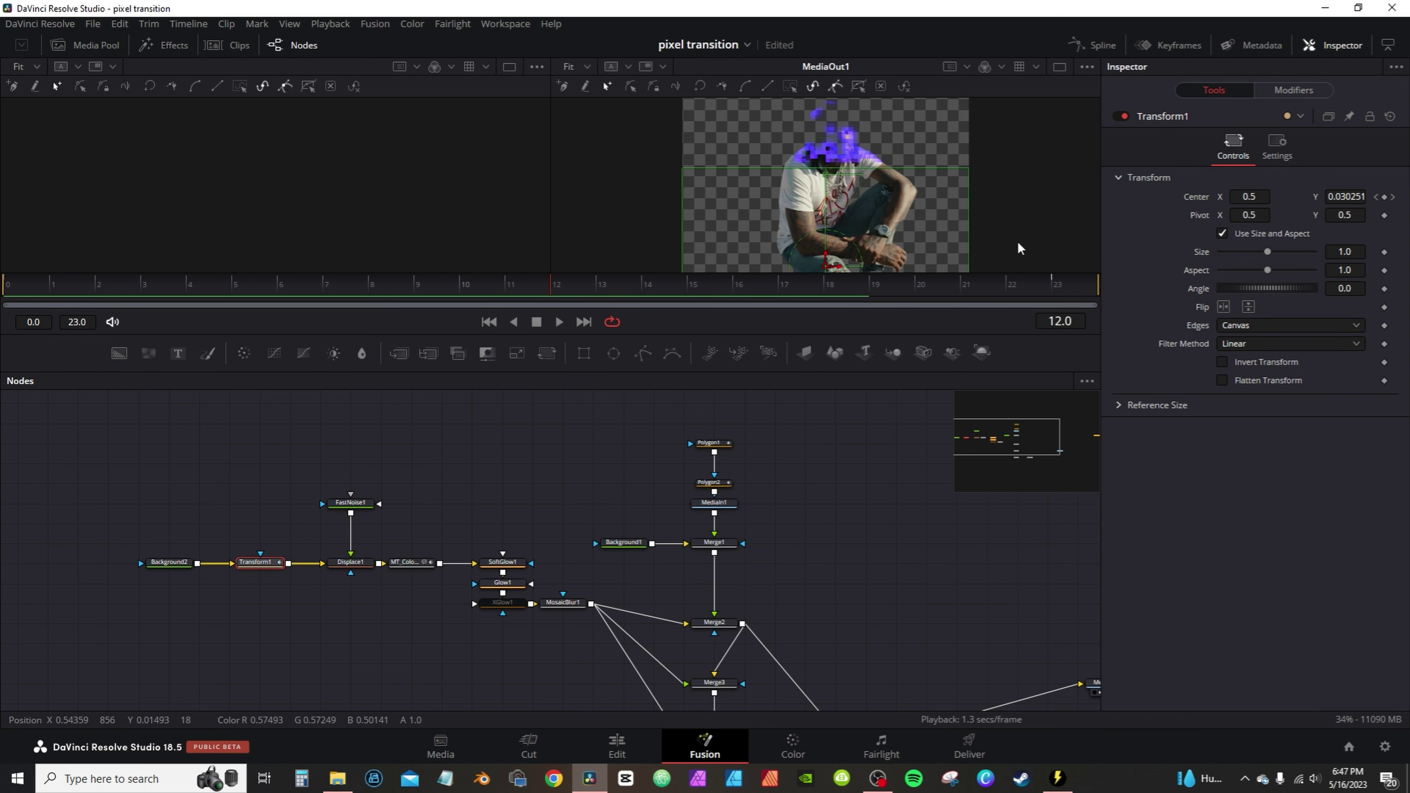
pyautogui.moveTo(1216, 289); pyautogui.dragTo(1191, 266)
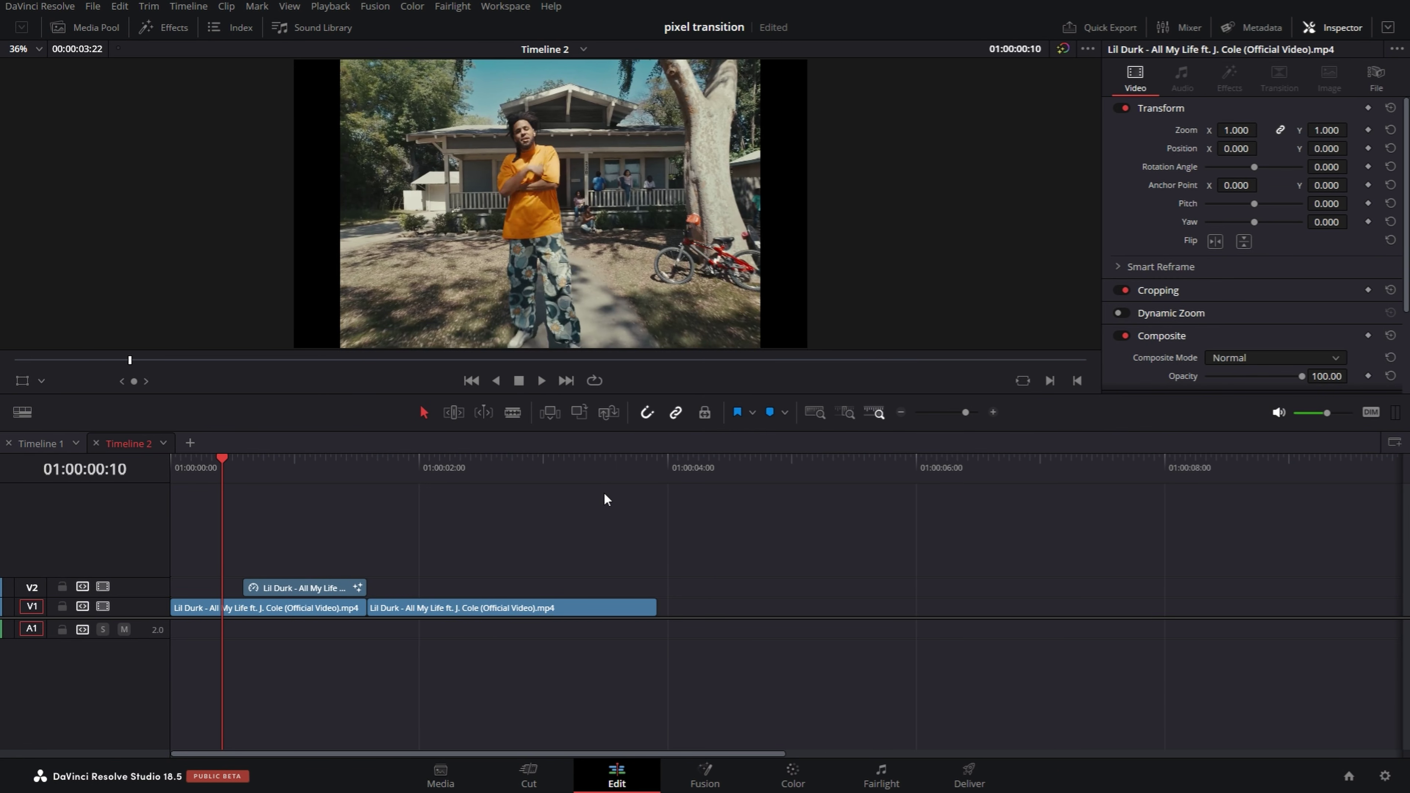
# Step: Play Timeline 2 from the start on the Edit page to review the transition
pyautogui.press('Home')
pyautogui.press('space')
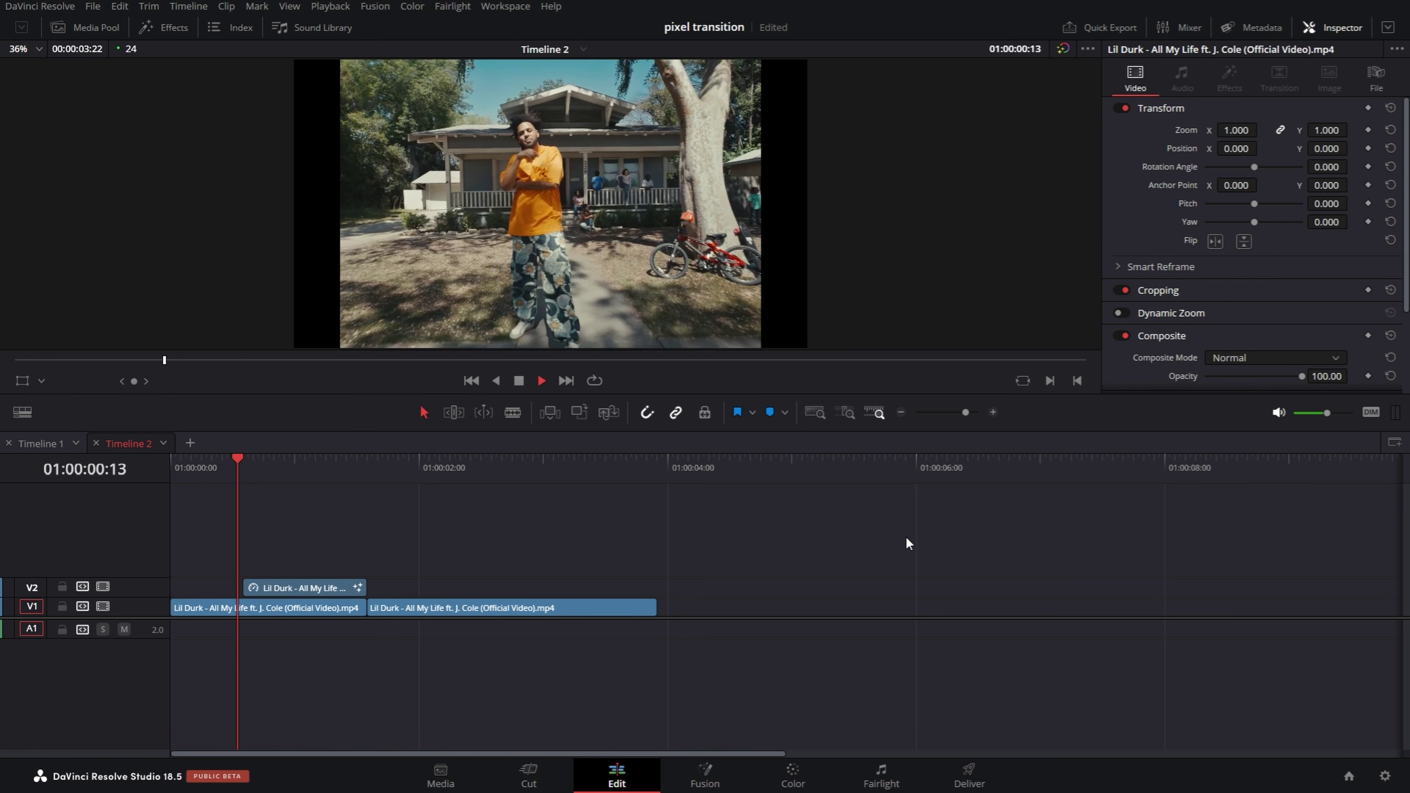
pyautogui.press('space')
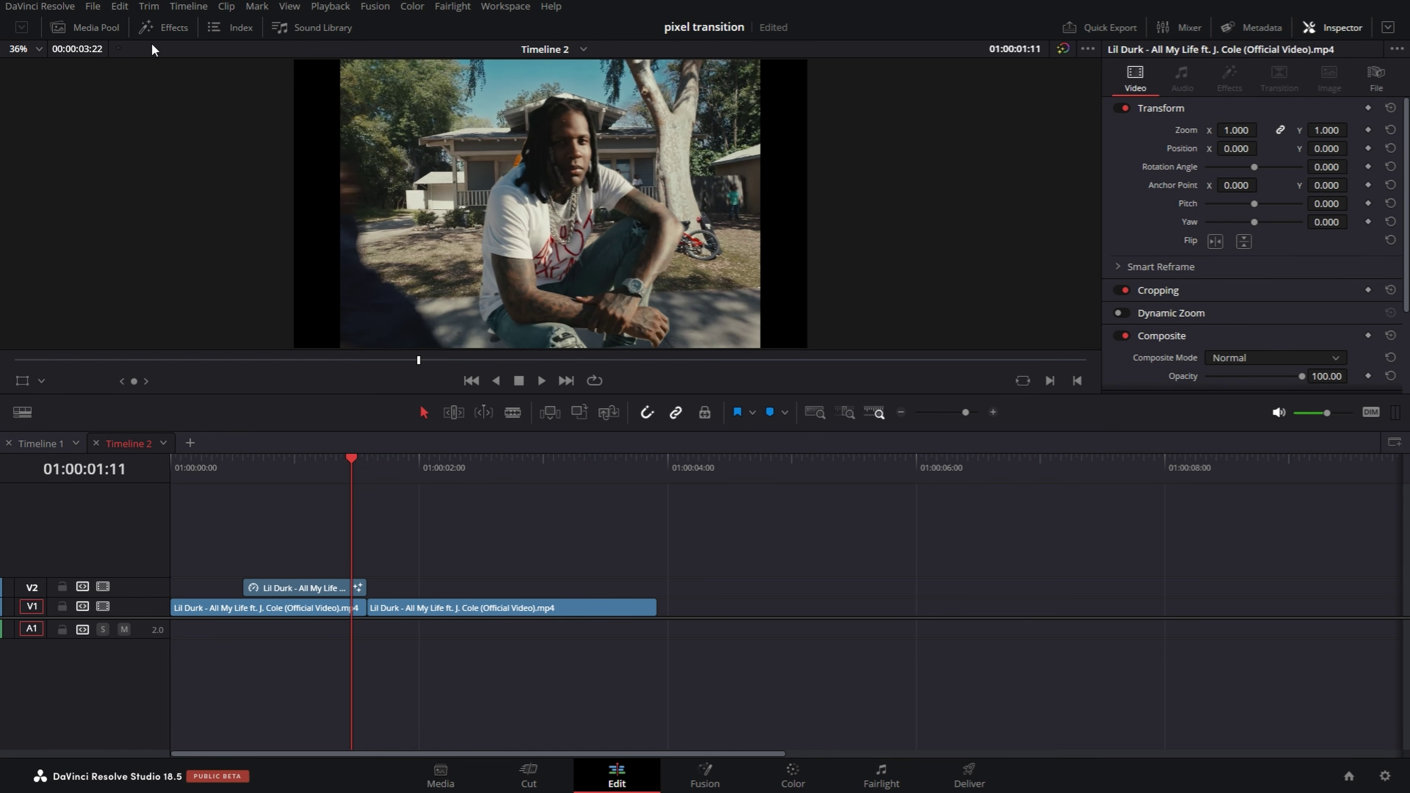
# Step: Add an Adjustment Clip on V2 directly after the freeze-frame clip and set its duration to 1 second
pyautogui.click(155, 29)
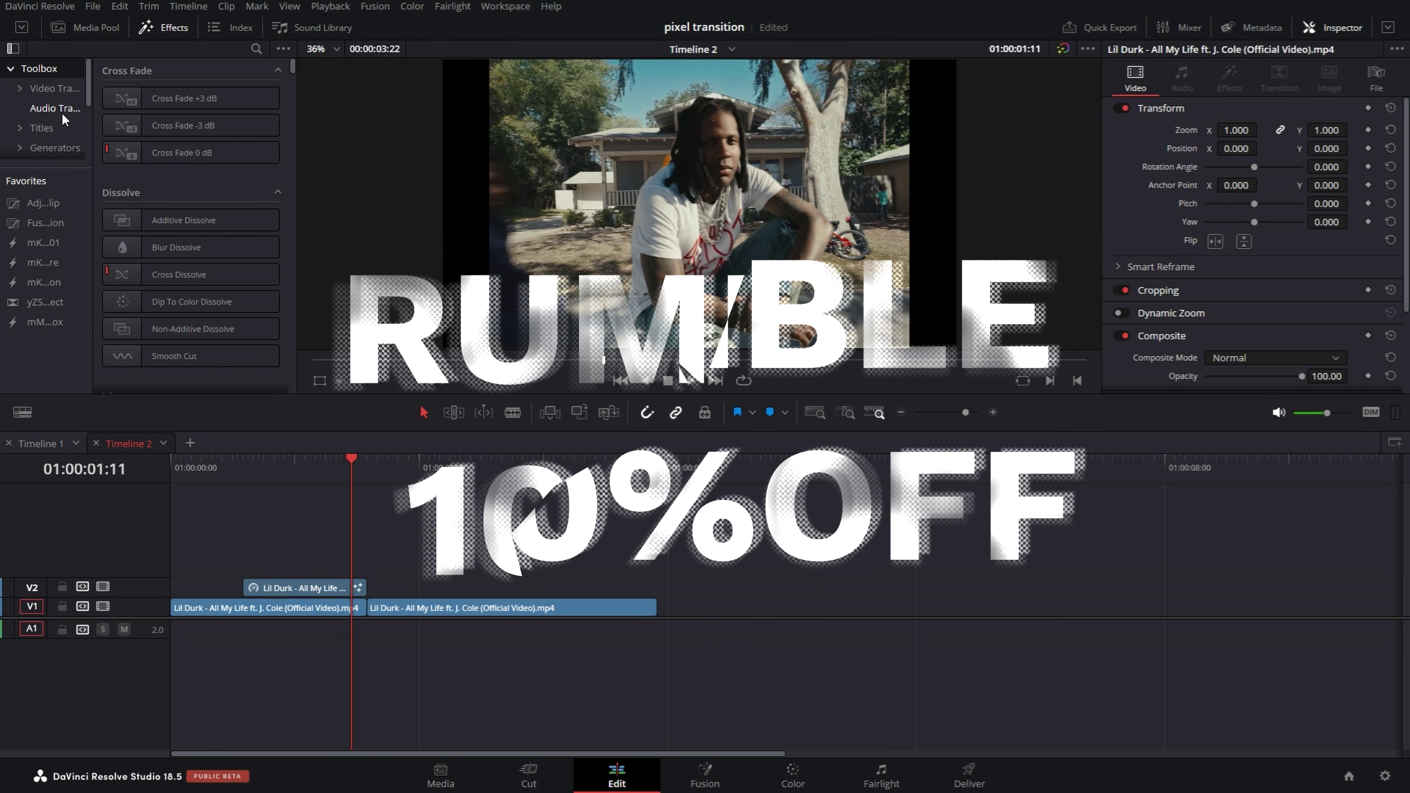
pyautogui.moveTo(40, 290); pyautogui.dragTo(371, 588)
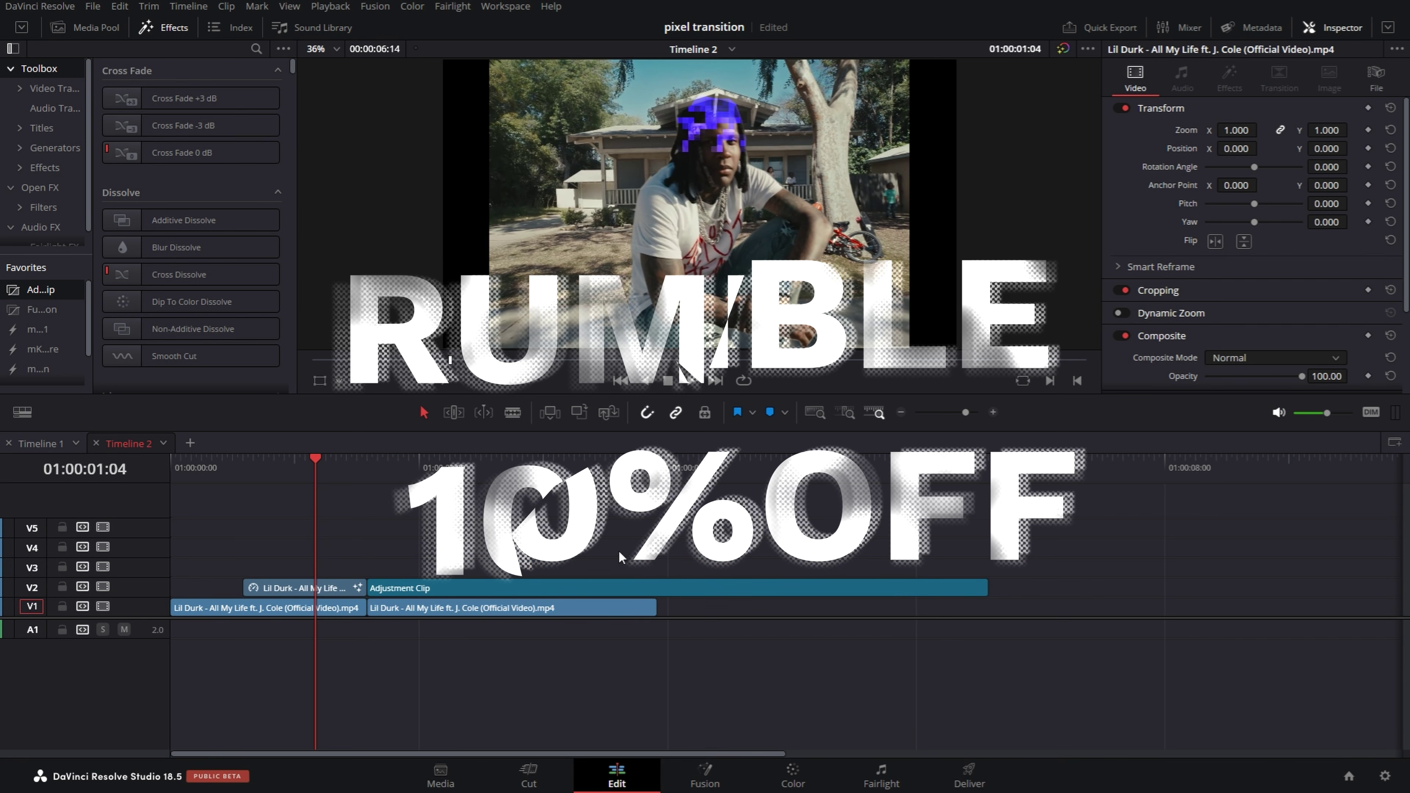
pyautogui.click(603, 589)
pyautogui.hotkey('ctrl', 'd')
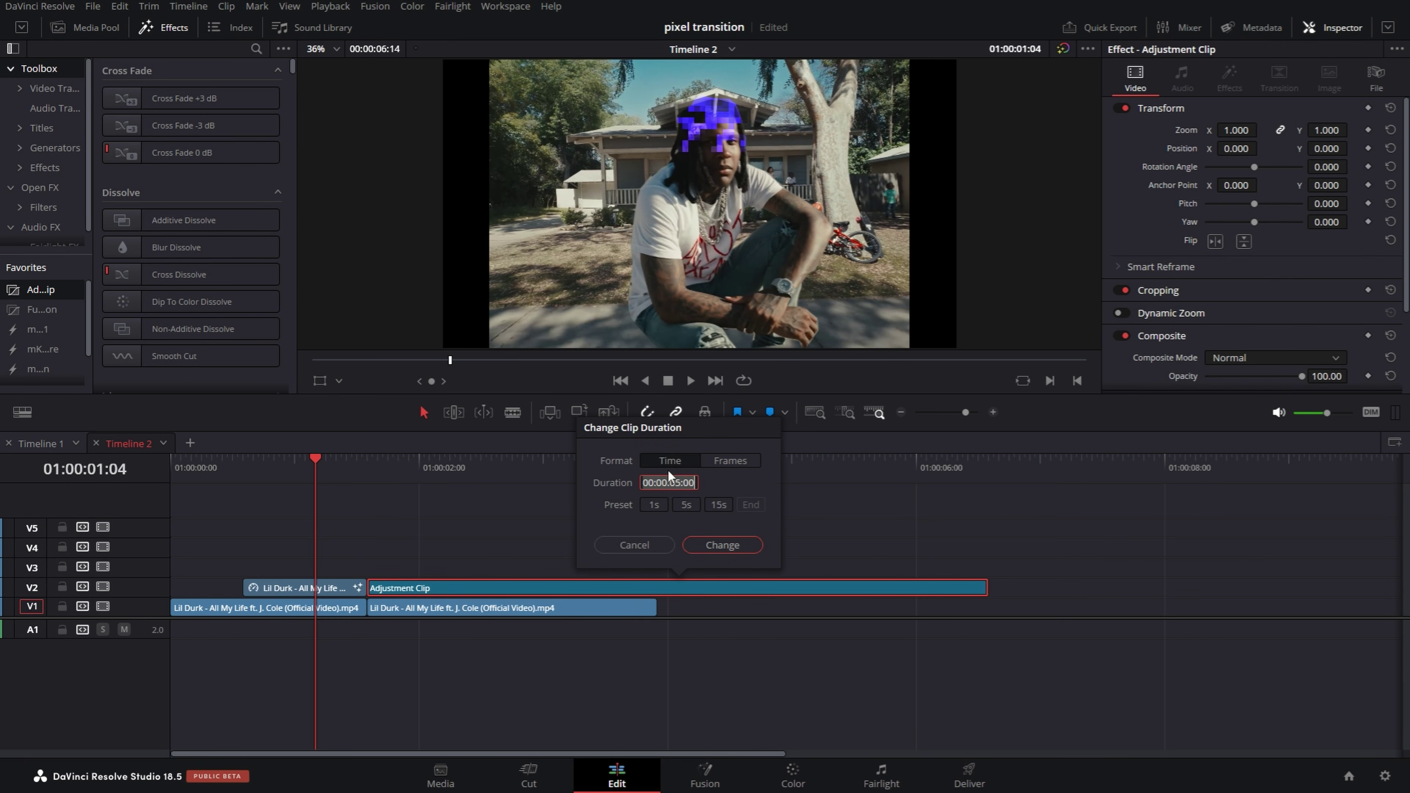
pyautogui.click(736, 548)
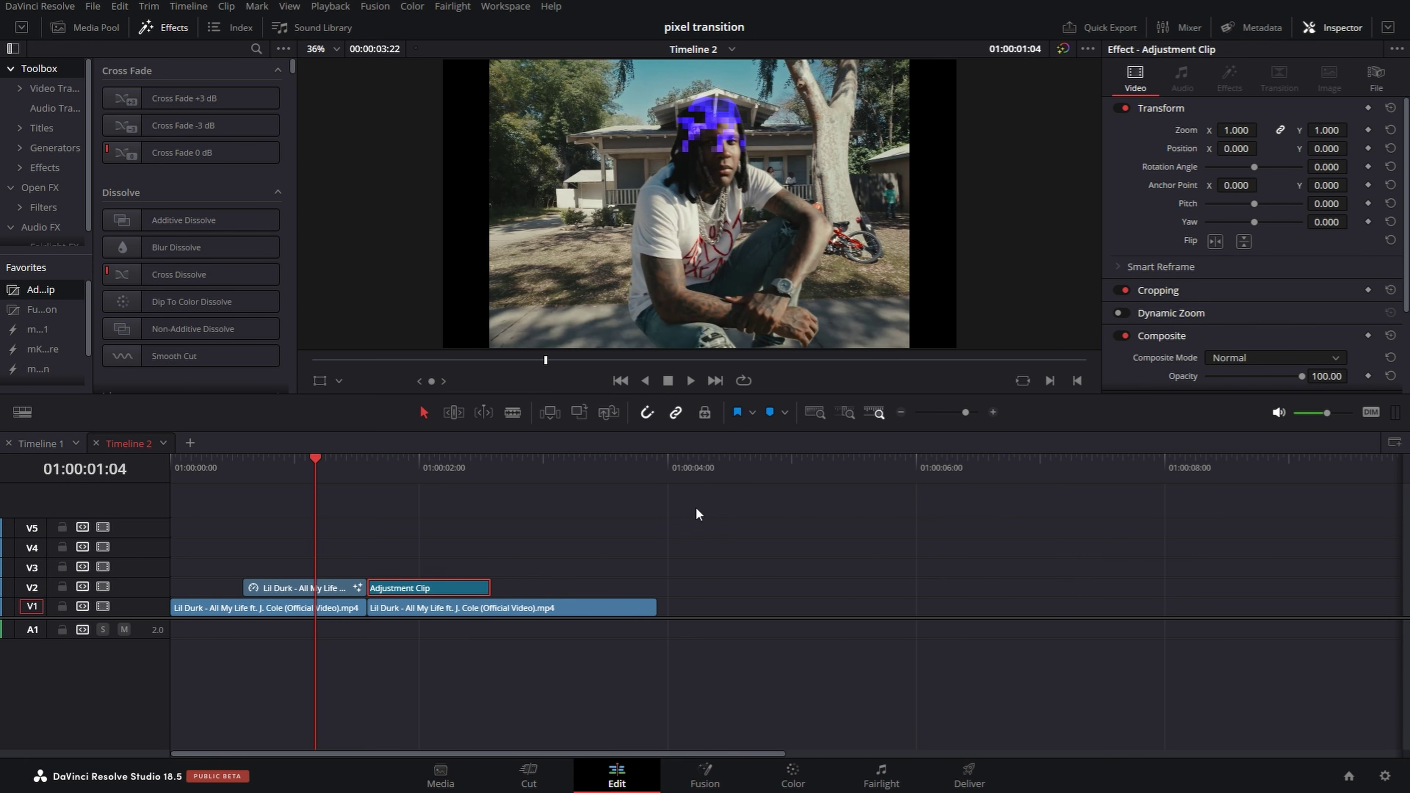
# Step: Apply the Rumble Pack 13 Intense effect from GS Effects to the Adjustment Clip
pyautogui.click(20, 167)
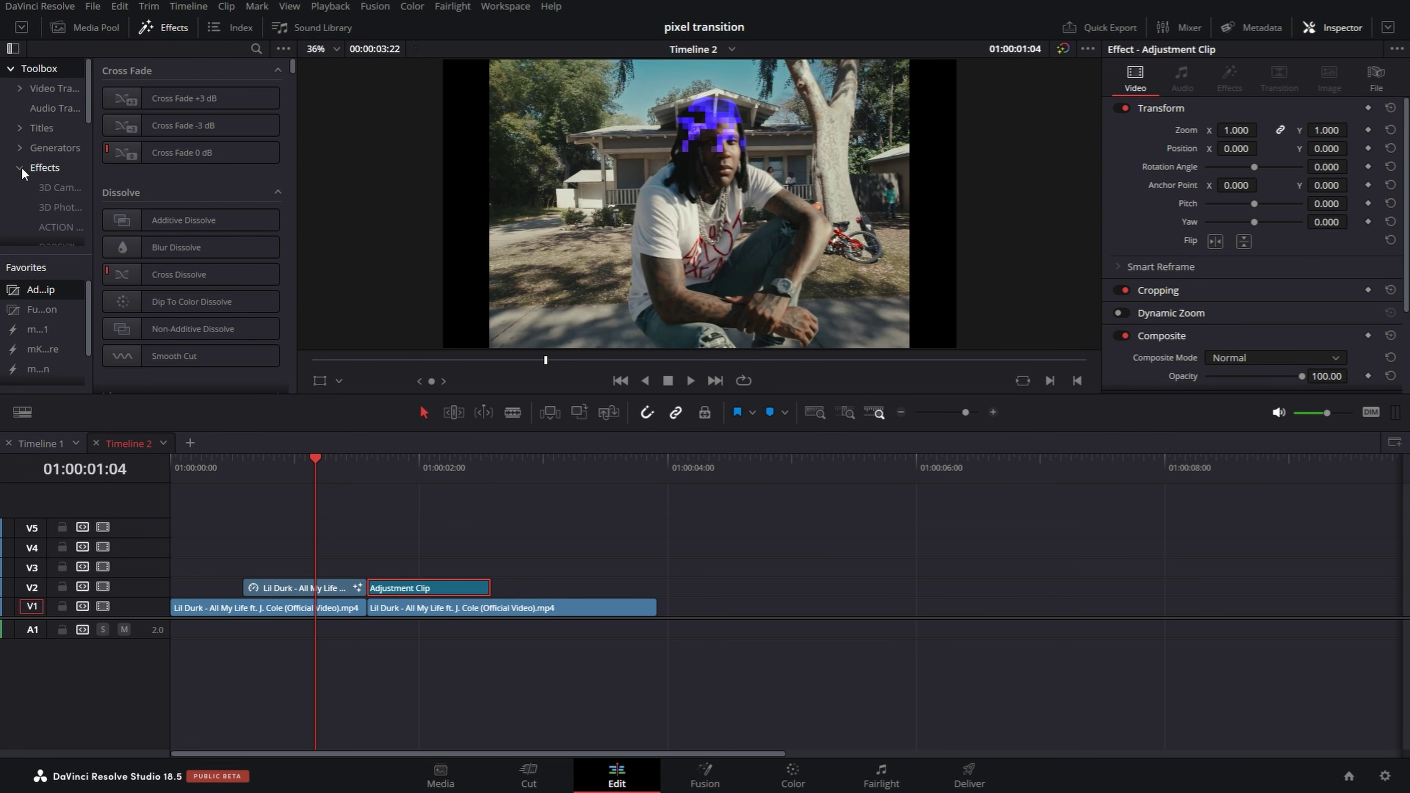
pyautogui.scroll(-1, 66, 200)
pyautogui.scroll(-2, 65, 200)
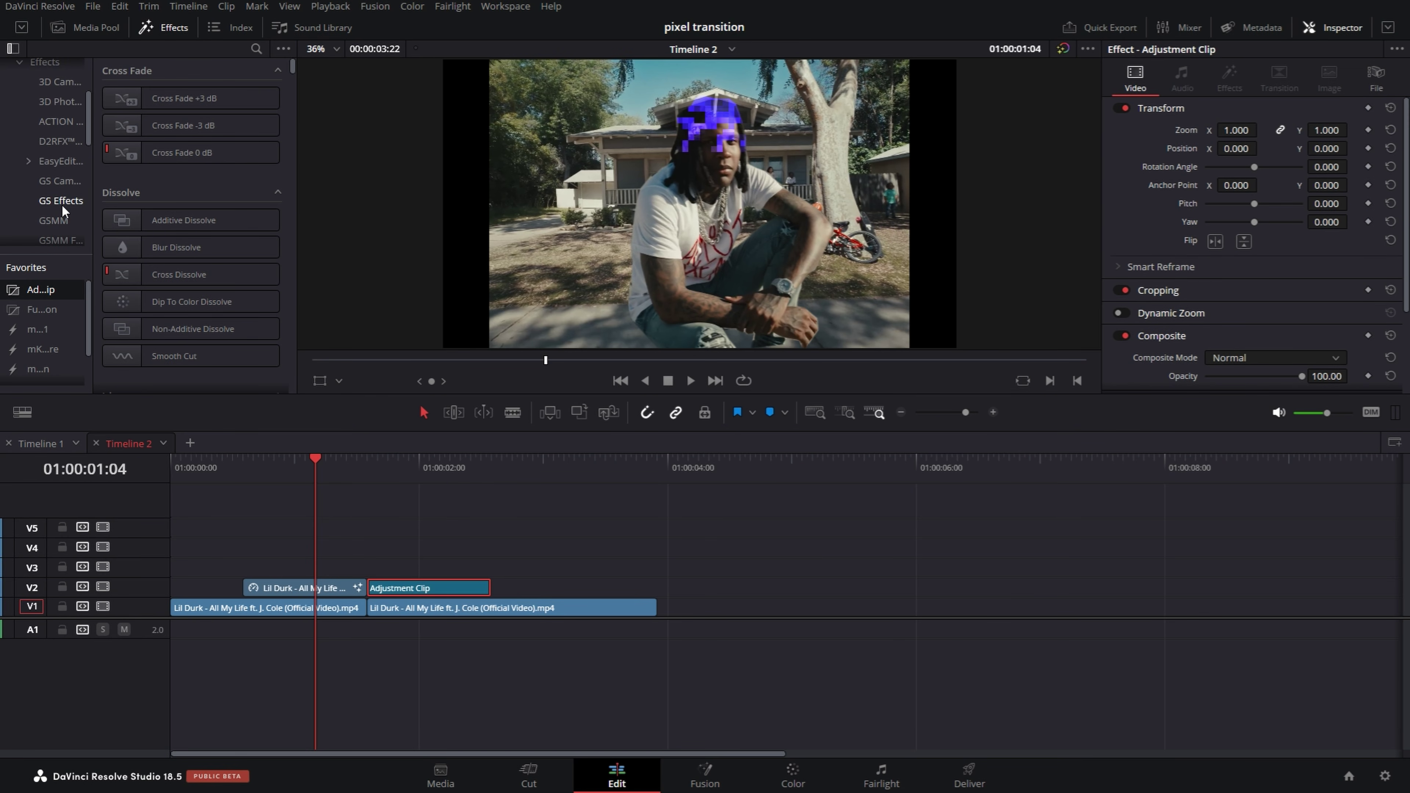
pyautogui.click(61, 203)
pyautogui.scroll(-5, 216, 267)
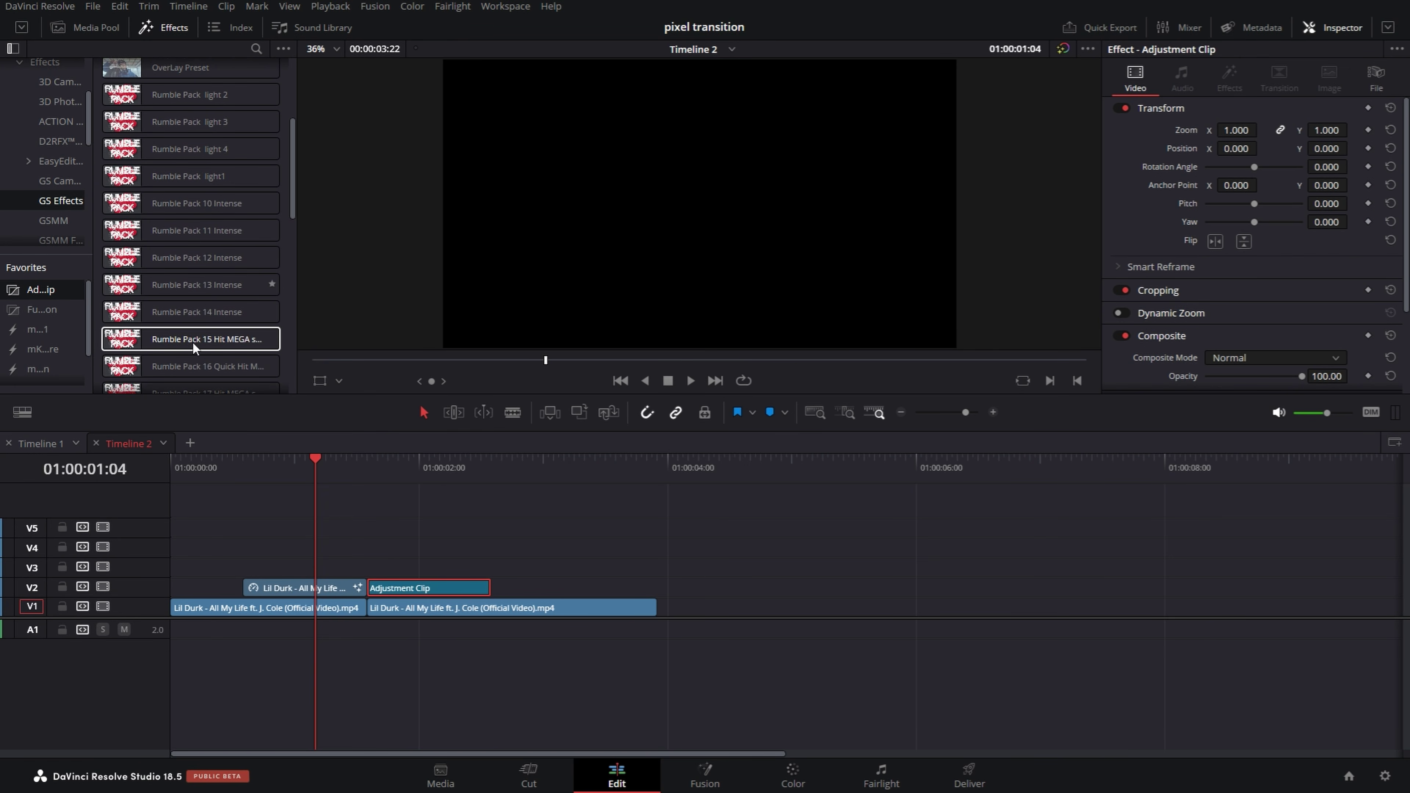
pyautogui.scroll(-2, 193, 348)
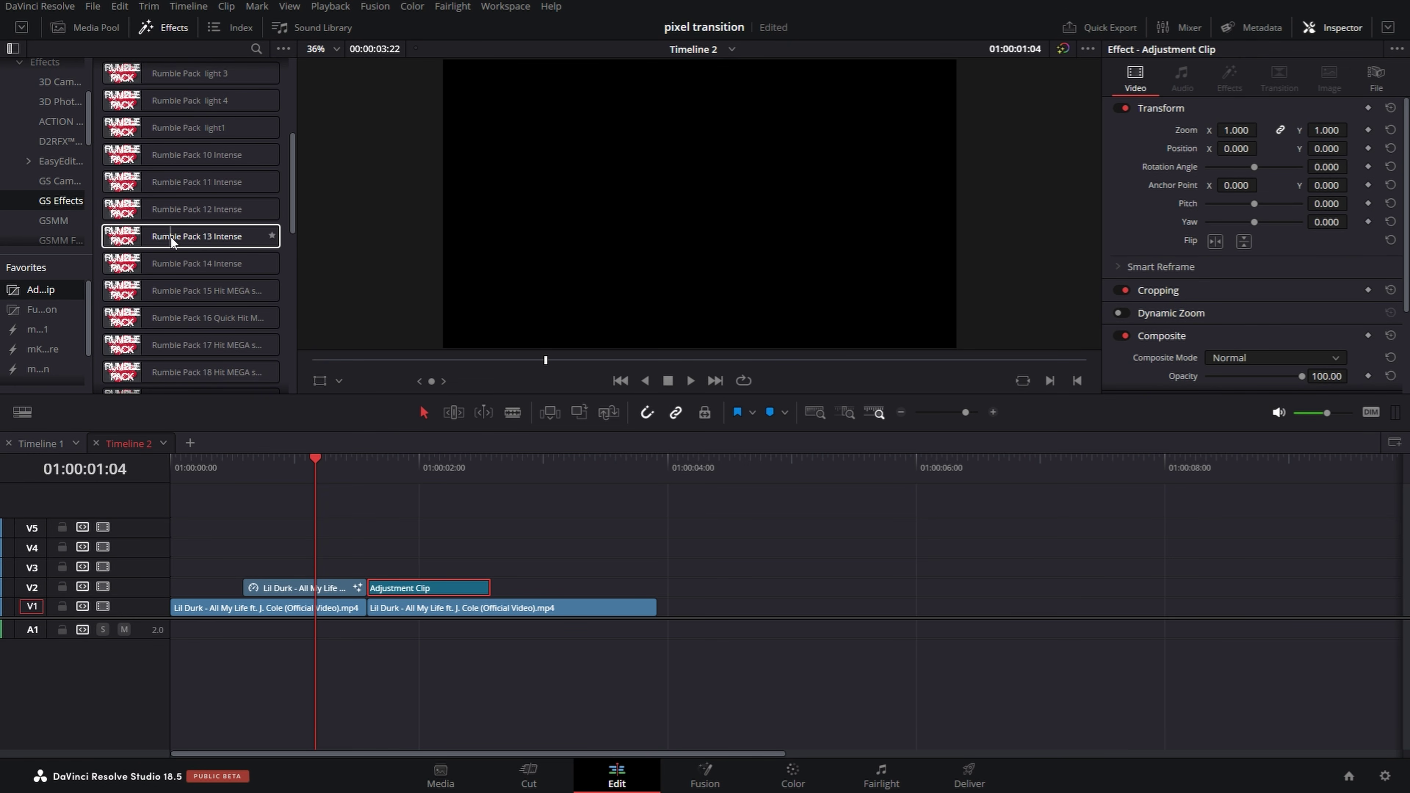
pyautogui.moveTo(172, 240); pyautogui.dragTo(415, 588)
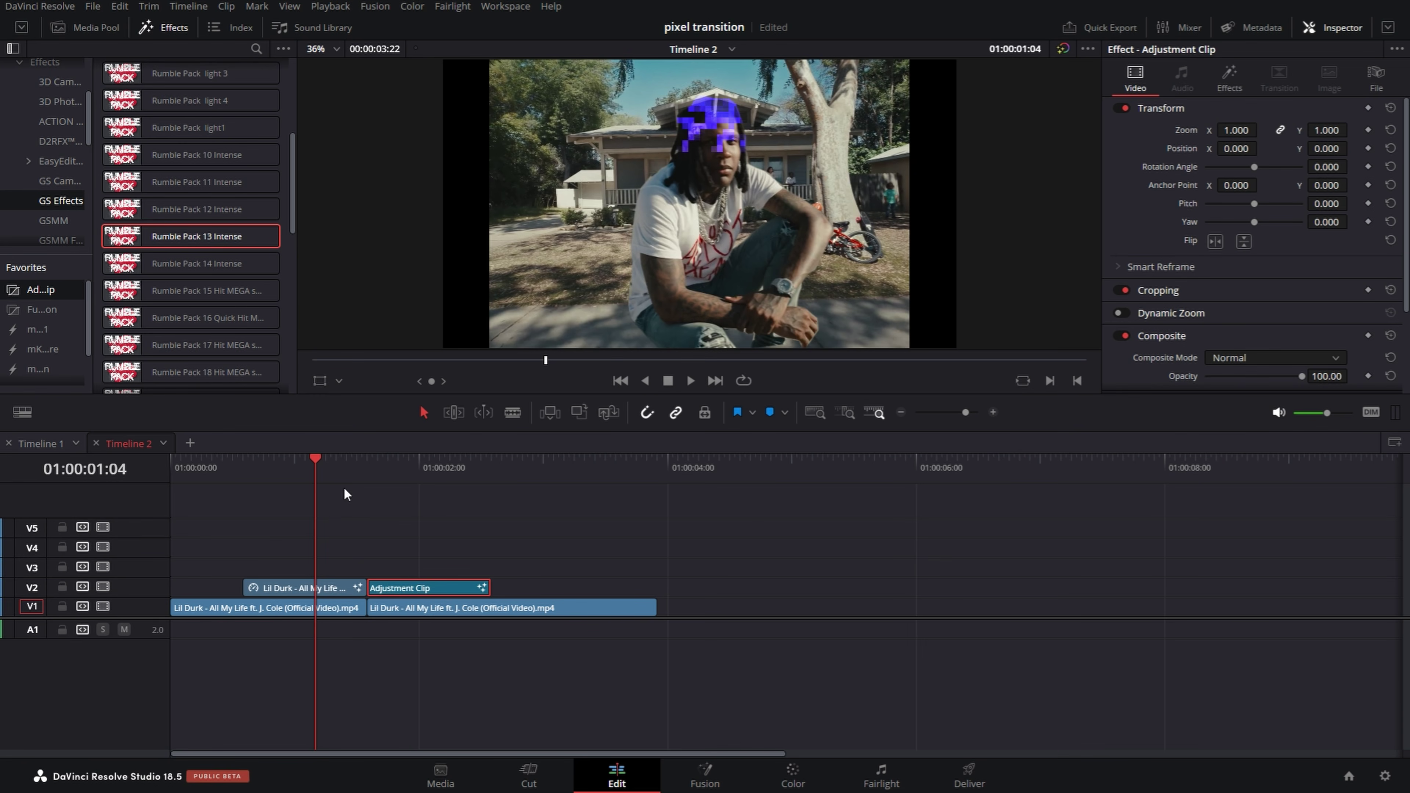
# Step: Enable render caching of the Rumble Pack 13 Intense Fusion effect and of the color output for the Adjustment Clip
pyautogui.click(279, 469)
pyautogui.click(316, 518)
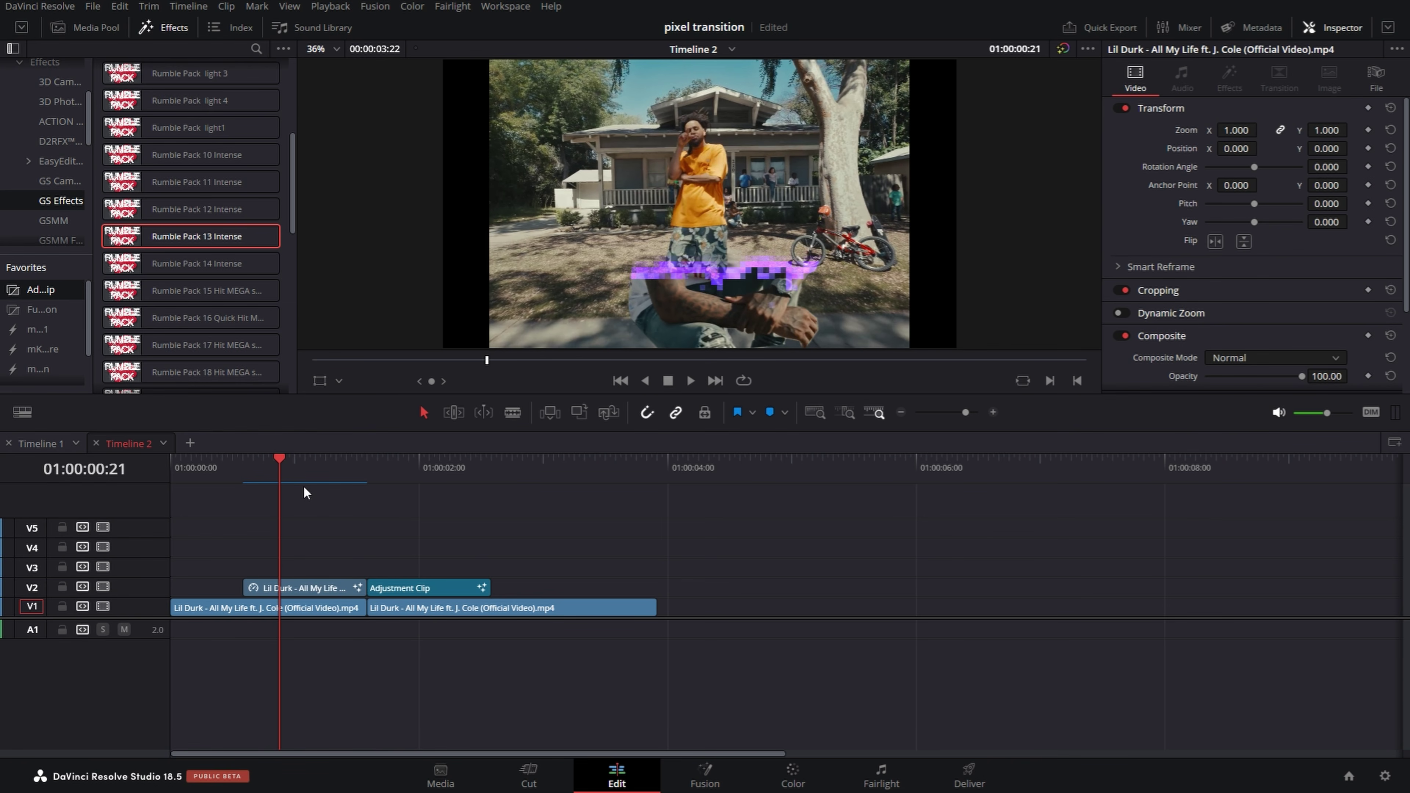
pyautogui.rightClick(406, 587)
pyautogui.moveTo(481, 578)
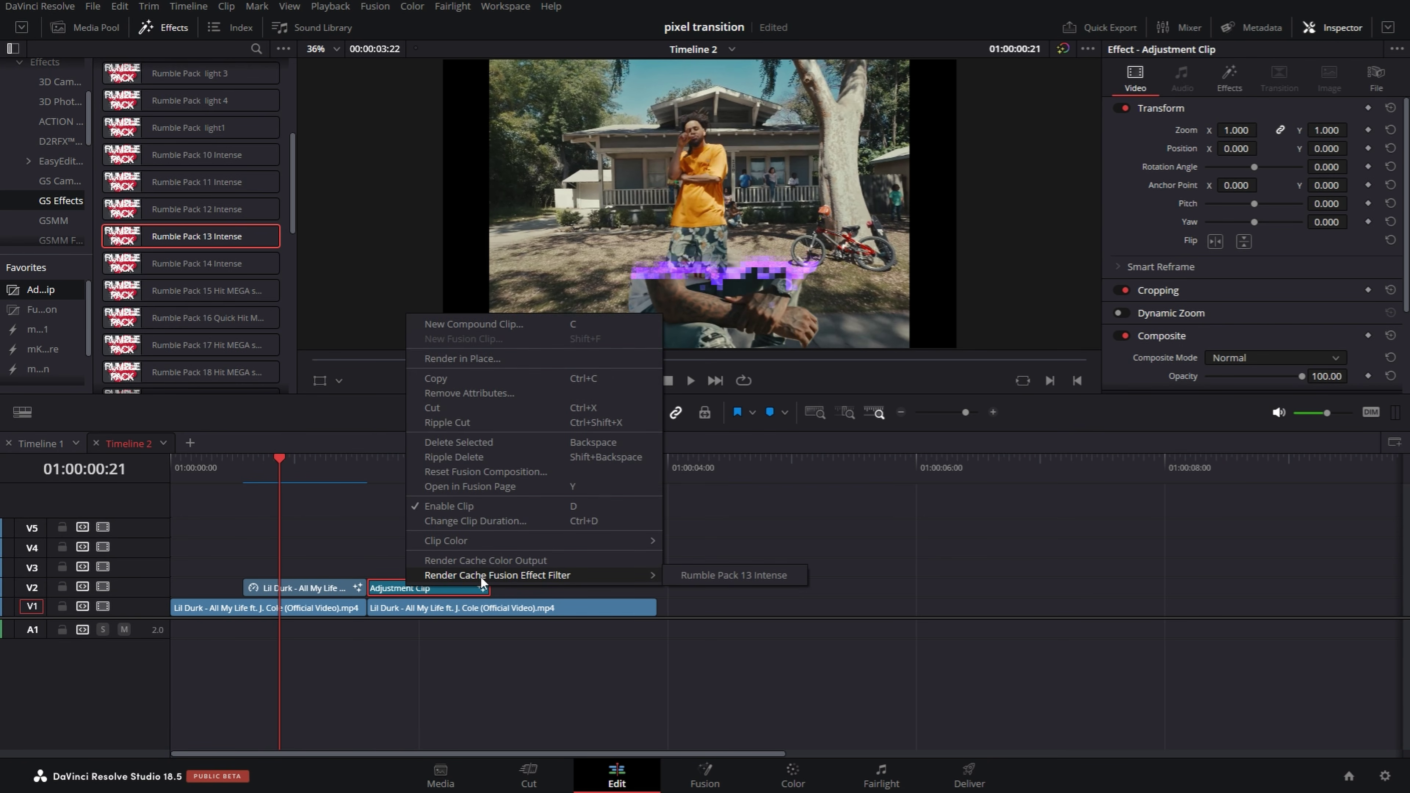
pyautogui.click(716, 579)
pyautogui.rightClick(422, 587)
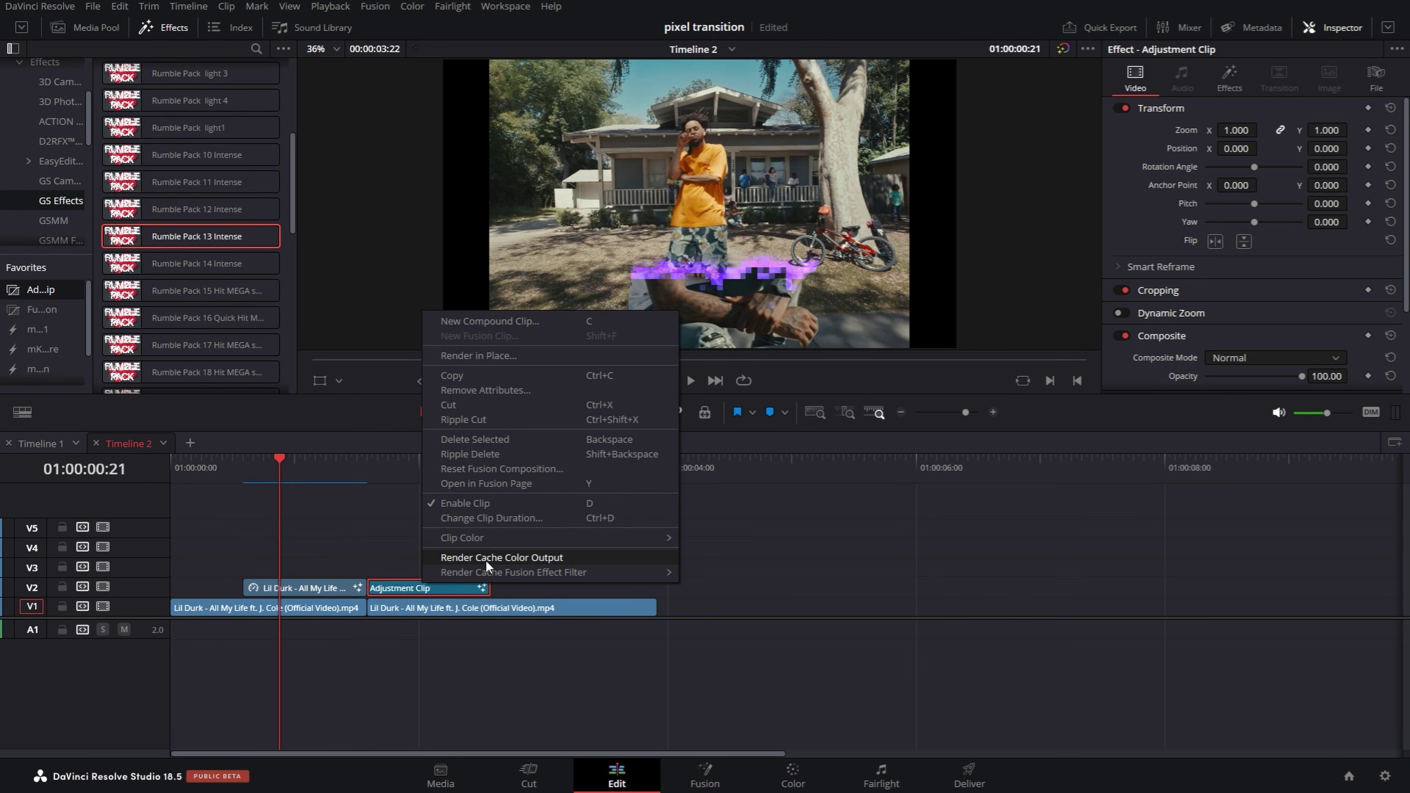
pyautogui.click(487, 559)
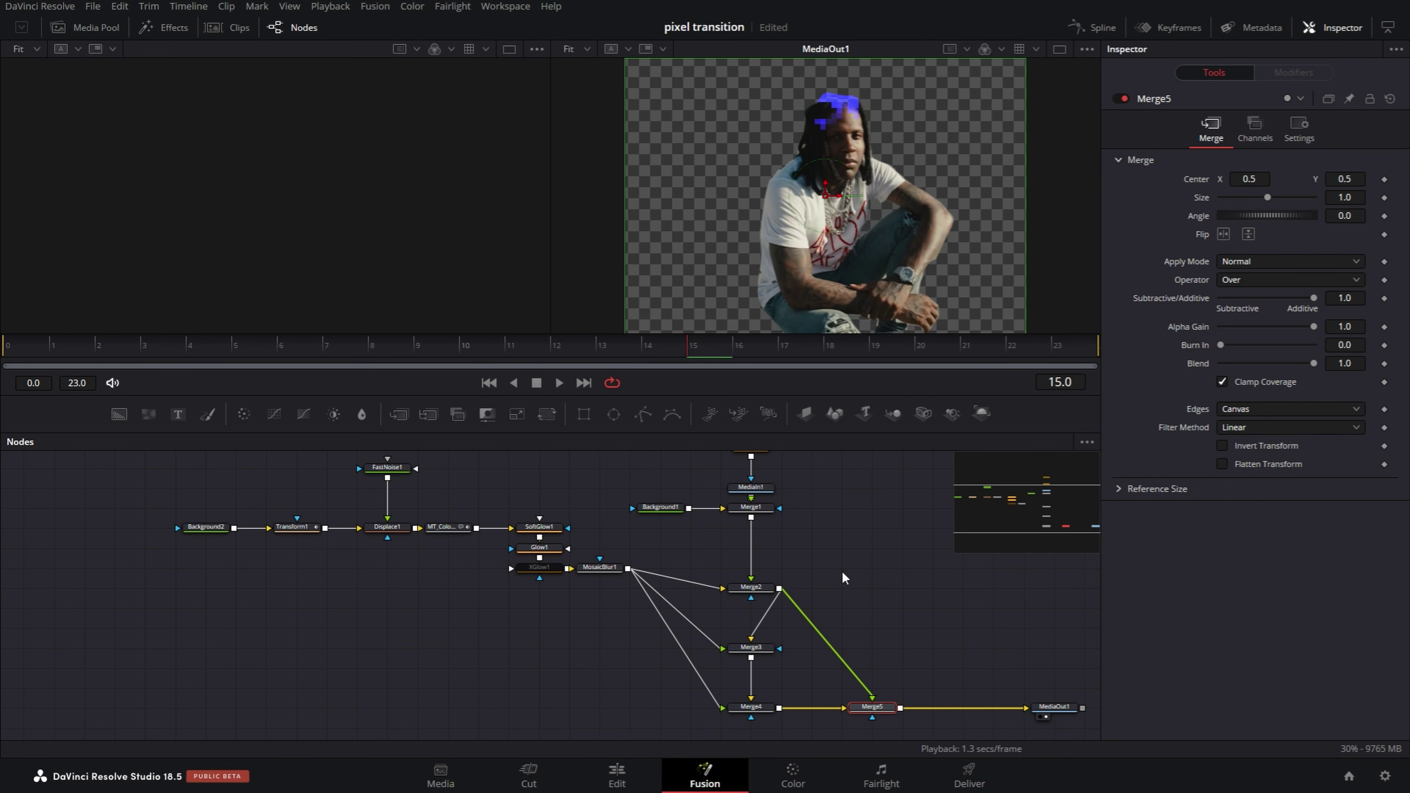
# Step: Select all nodes of the Fusion composition except Polygon1, Polygon2, MediaIn1 and MediaOut1
pyautogui.moveTo(842, 572); pyautogui.dragTo(647, 636)
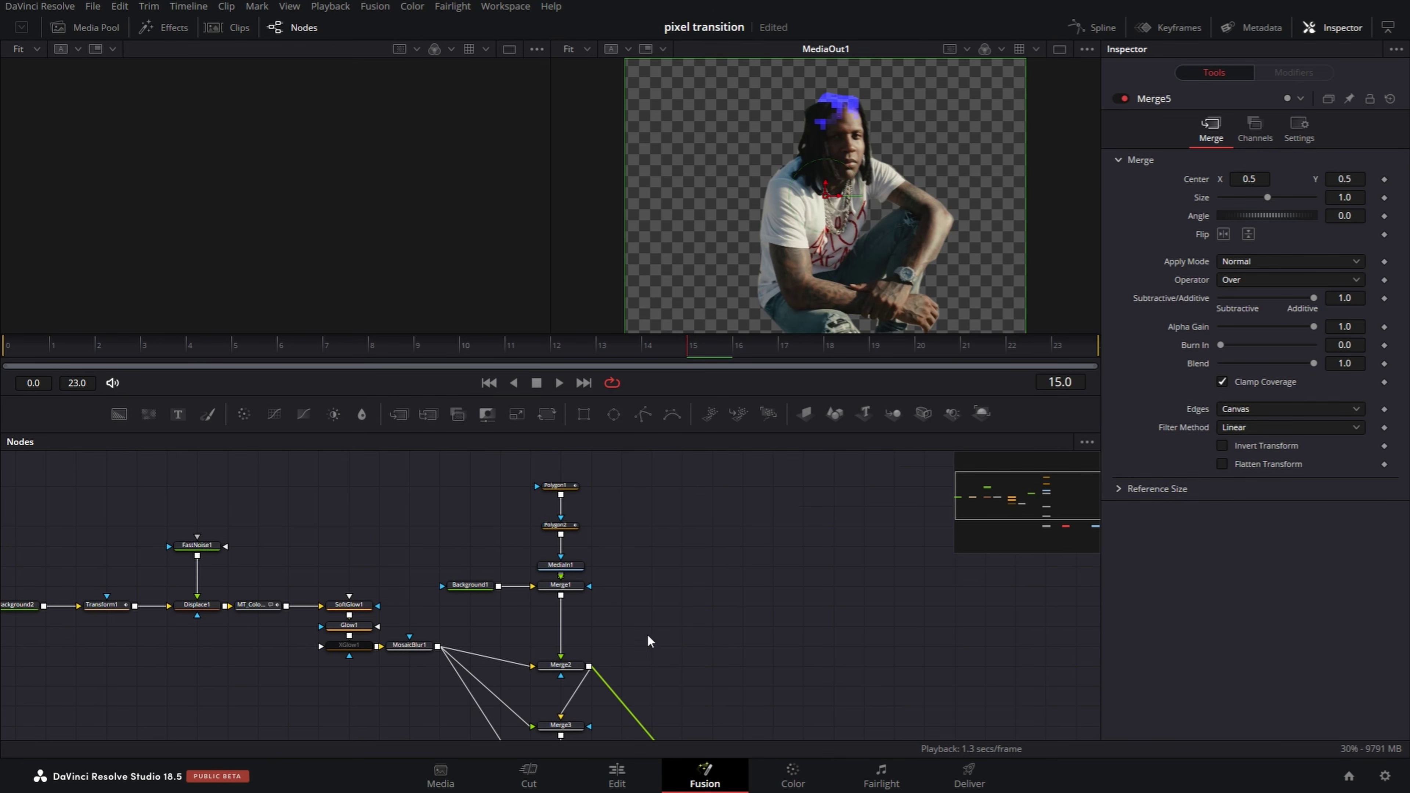
pyautogui.moveTo(445, 547); pyautogui.dragTo(457, 542)
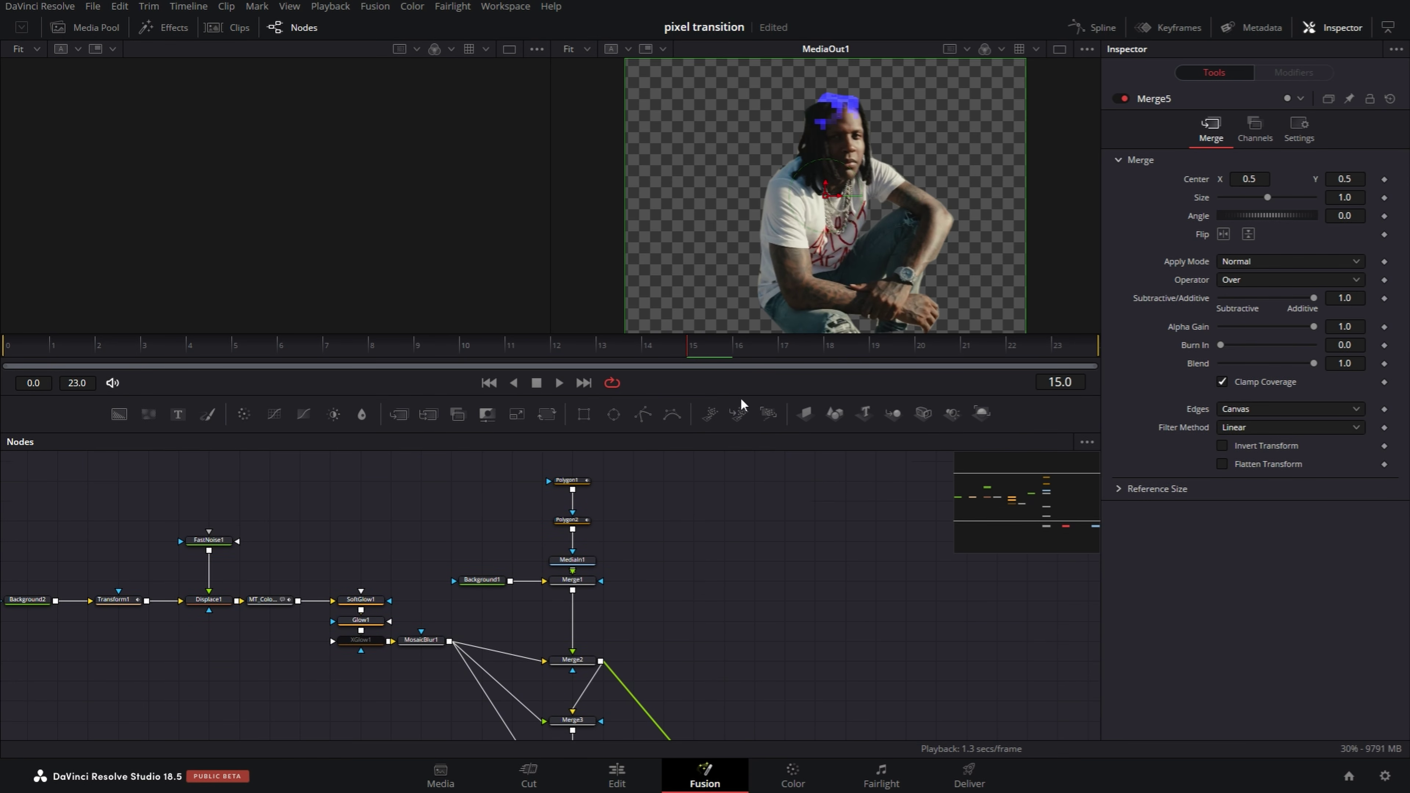
pyautogui.moveTo(742, 395); pyautogui.dragTo(749, 255)
pyautogui.moveTo(64, 419); pyautogui.dragTo(261, 462)
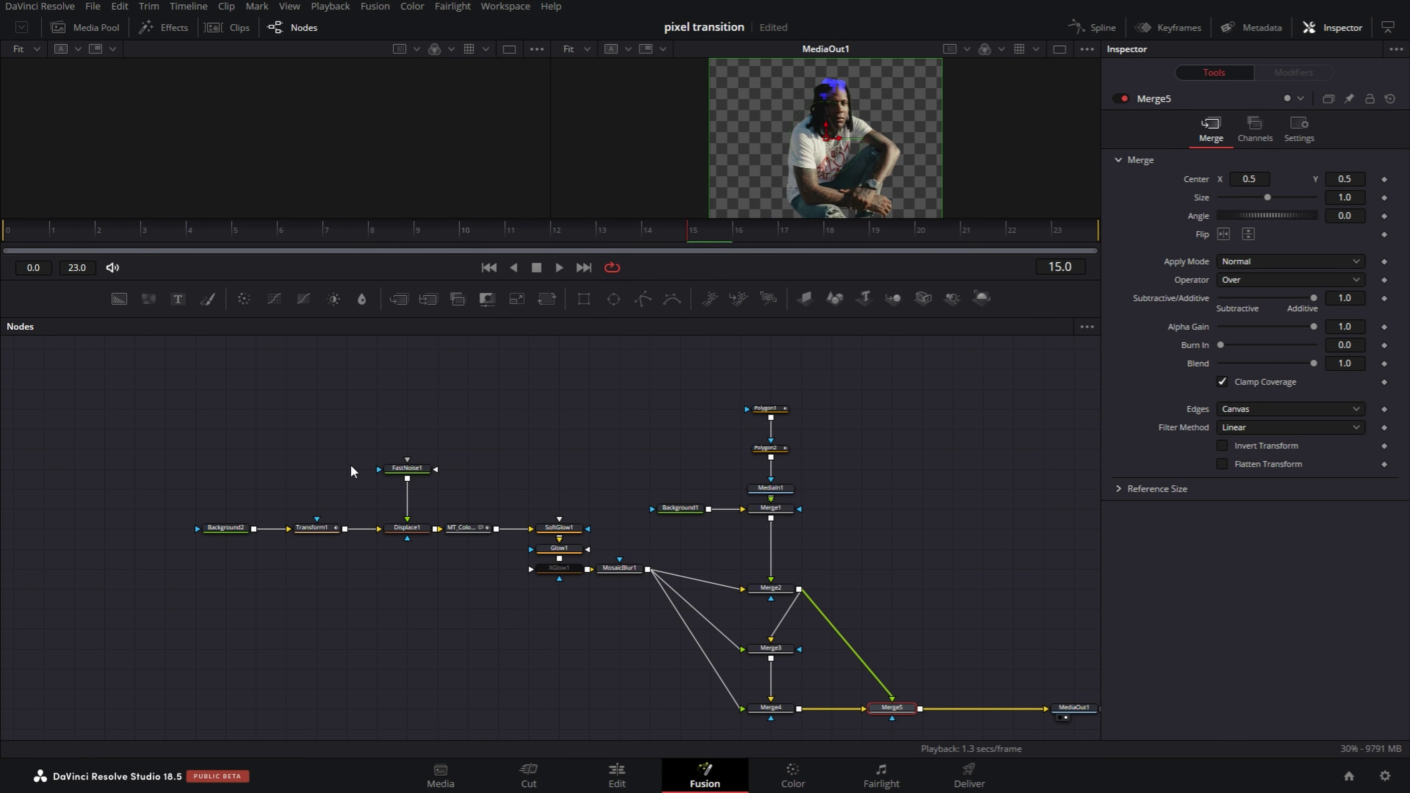
pyautogui.hotkey('ctrl', 'a')
pyautogui.moveTo(580, 457); pyautogui.dragTo(484, 419)
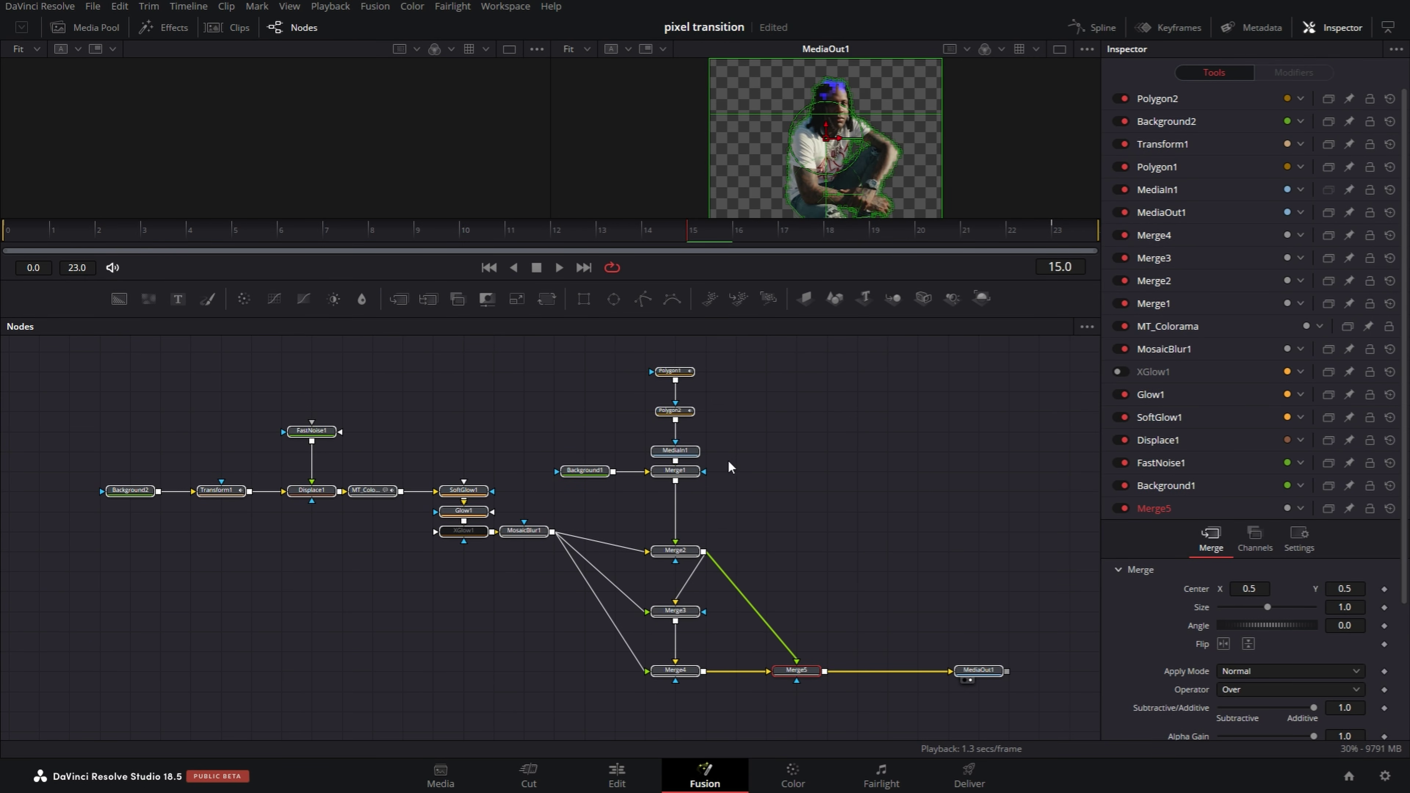
pyautogui.moveTo(777, 459); pyautogui.dragTo(595, 348)
pyautogui.moveTo(675, 460); pyautogui.dragTo(684, 476)
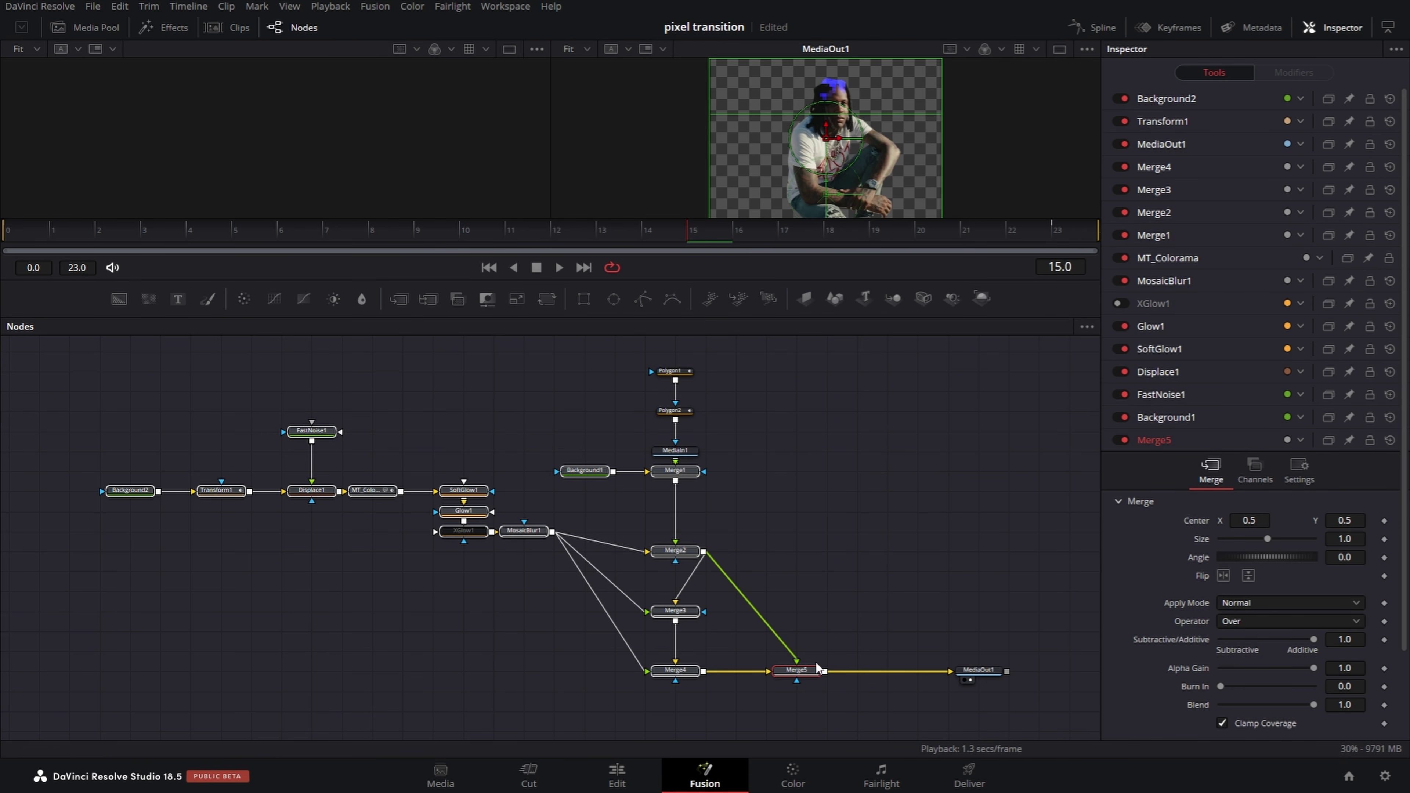
# Step: Create a macro named pixel from the selected nodes and save it as pixel.setting in the Macros folder
pyautogui.rightClick(672, 552)
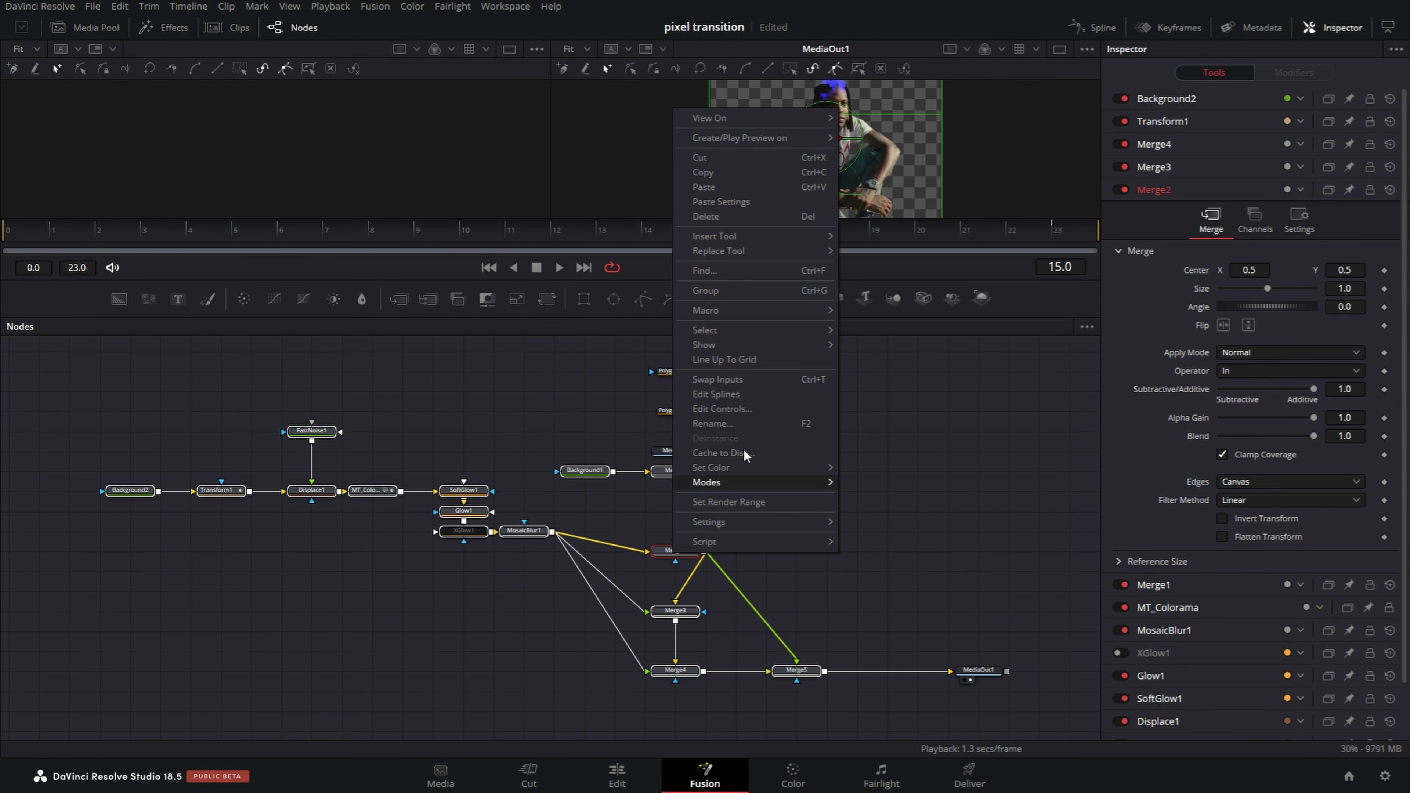
pyautogui.moveTo(757, 315)
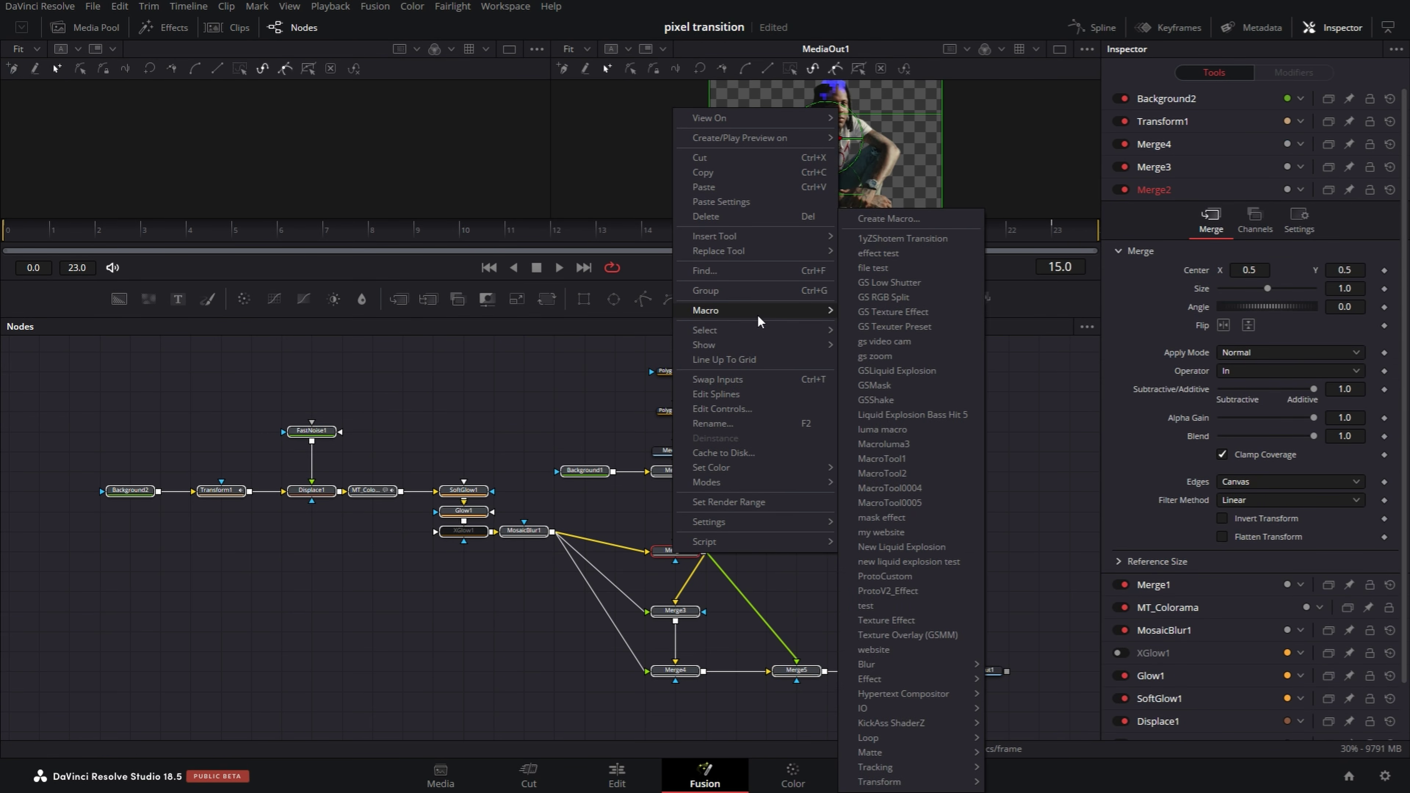
pyautogui.click(907, 218)
pyautogui.write('piz')
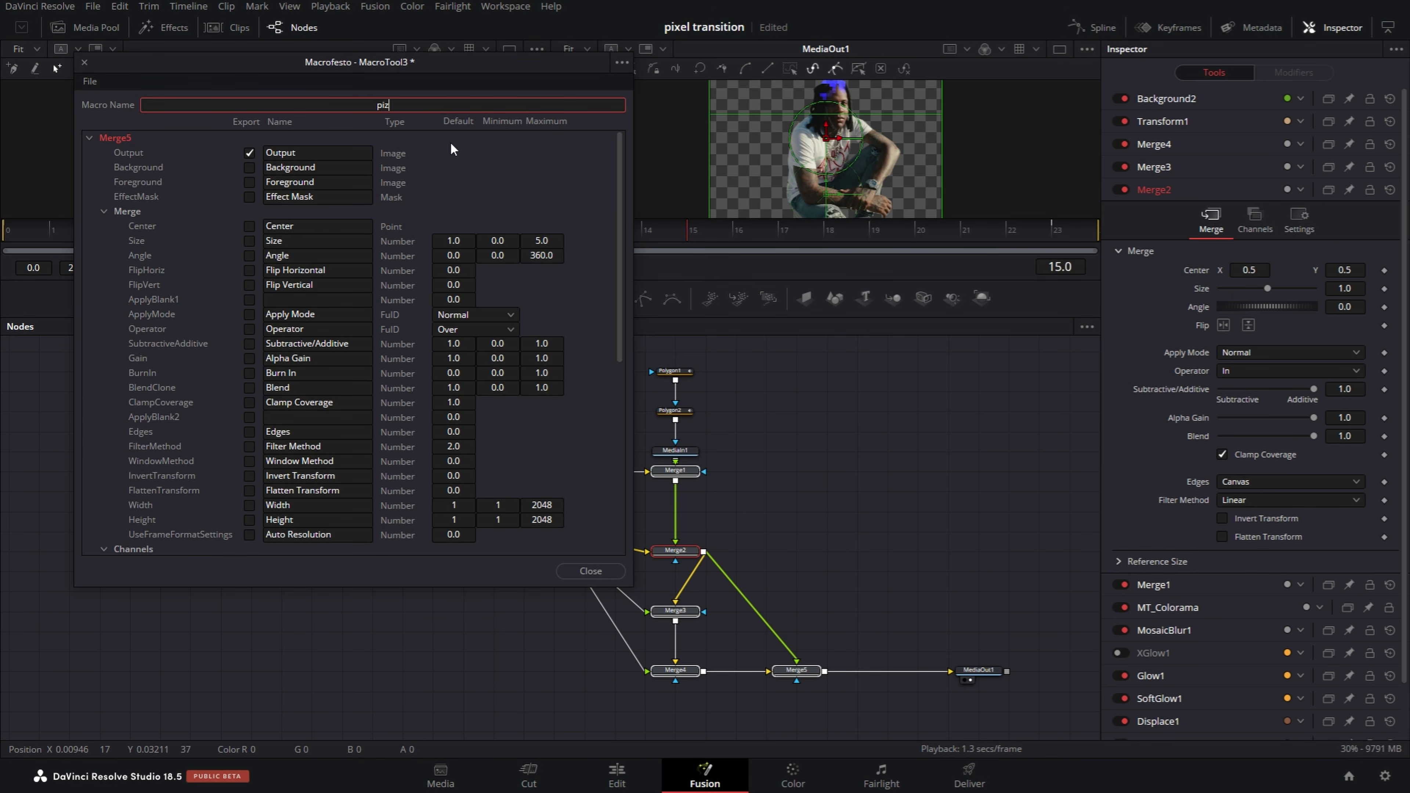
pyautogui.press('BackSpace')
pyautogui.write('xel')
pyautogui.click(87, 79)
pyautogui.click(149, 154)
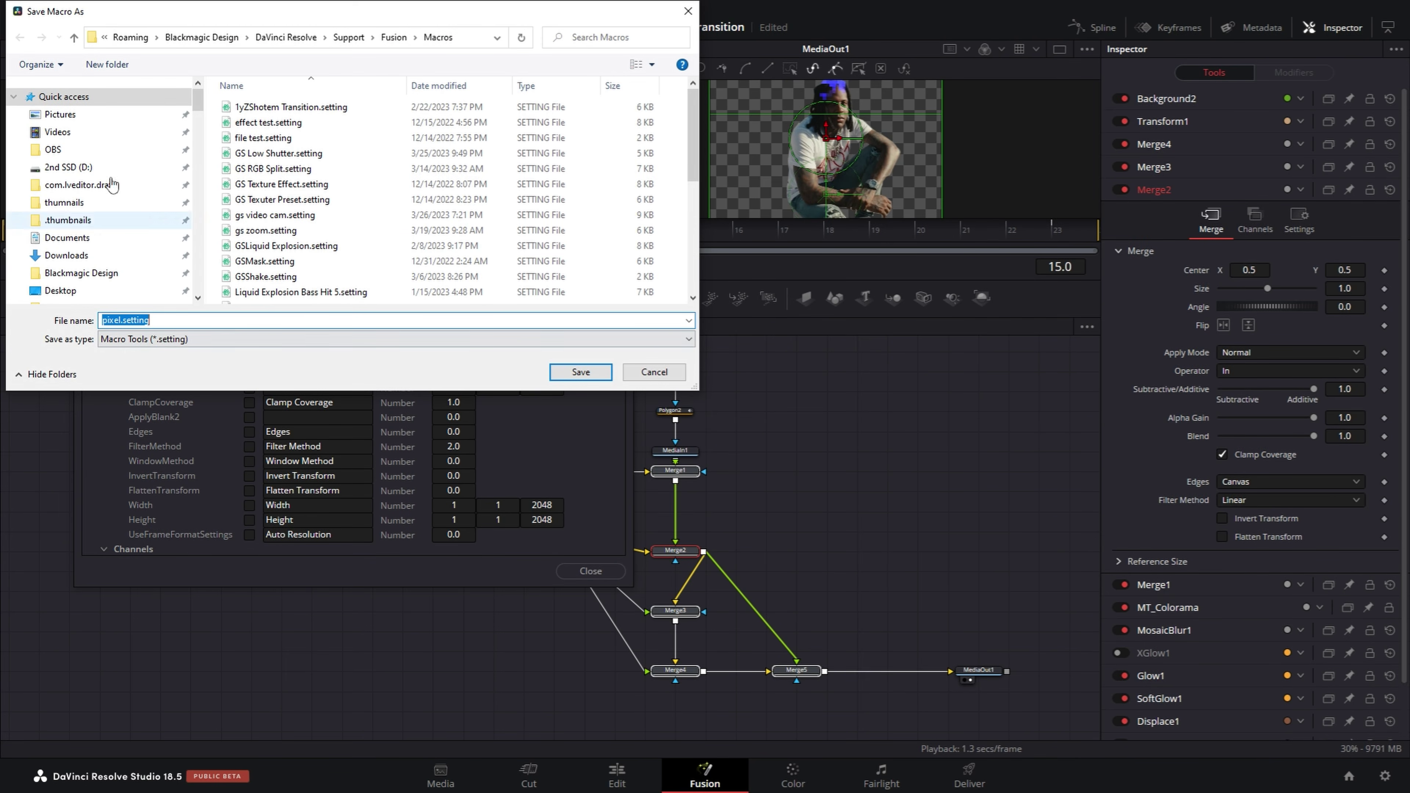
pyautogui.click(583, 372)
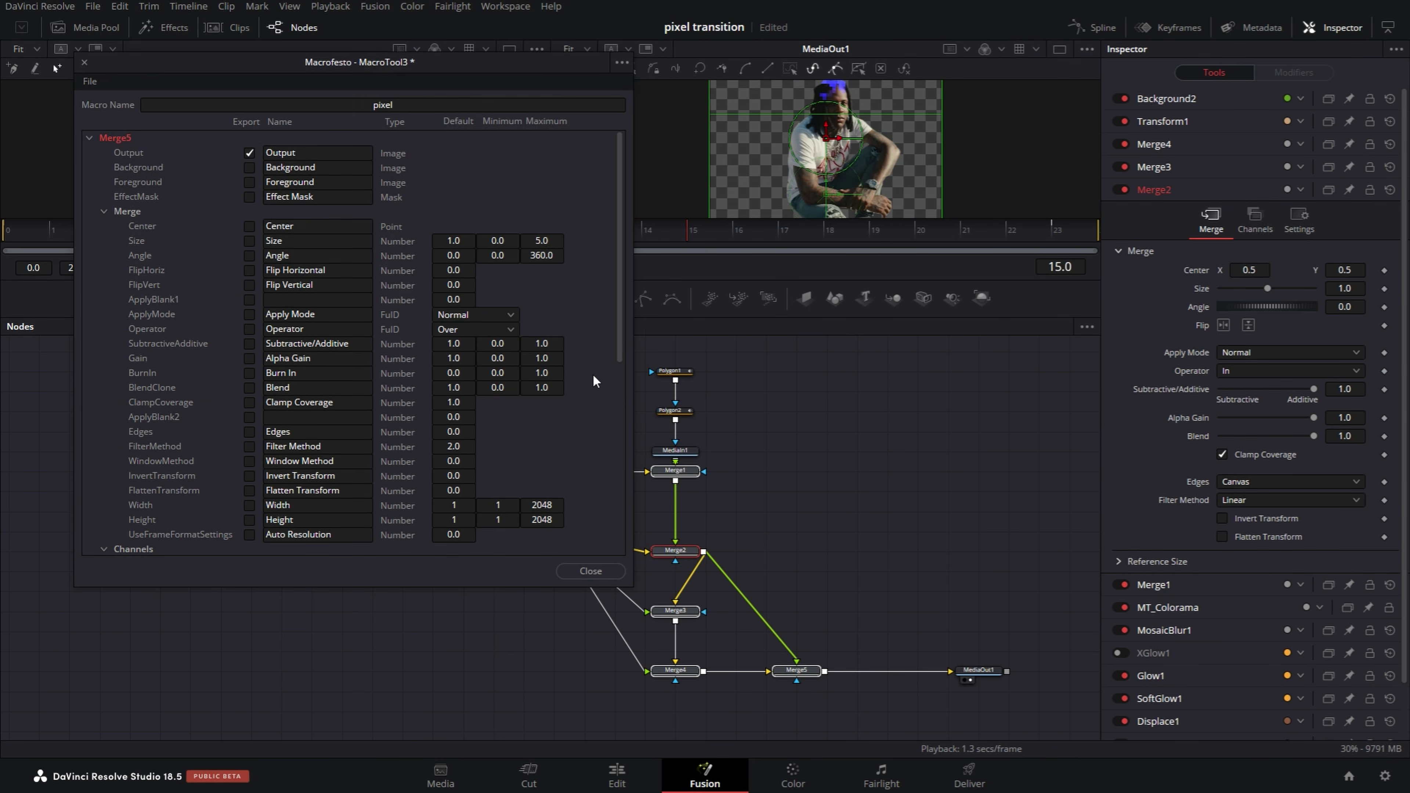
pyautogui.click(592, 572)
# Step: Add the saved pixel macro to an empty area of the node graph and expand it to view its nodes
pyautogui.moveTo(983, 452); pyautogui.dragTo(227, 471)
pyautogui.click(580, 491)
pyautogui.hotkey('shift', 'space')
pyautogui.write('mos')
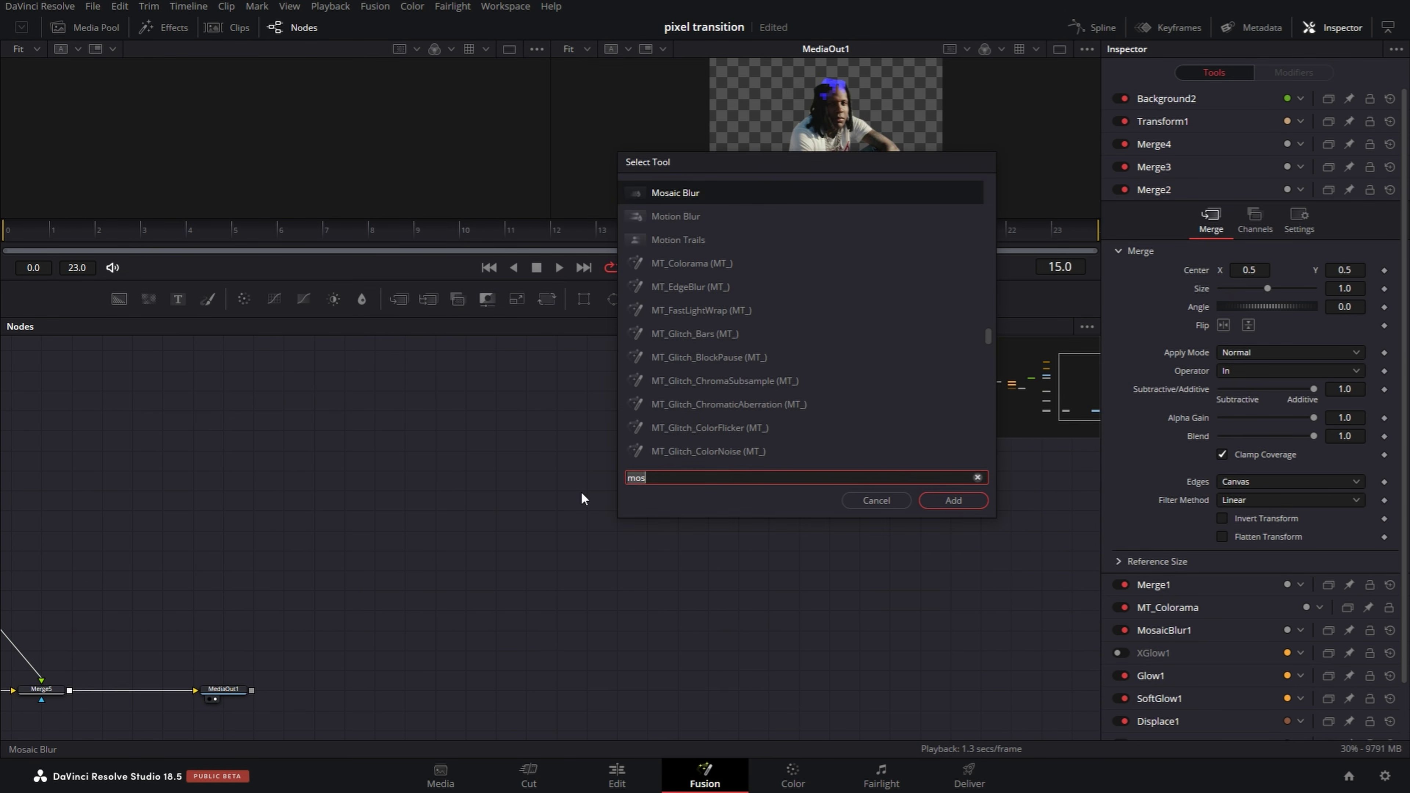
pyautogui.write('p')
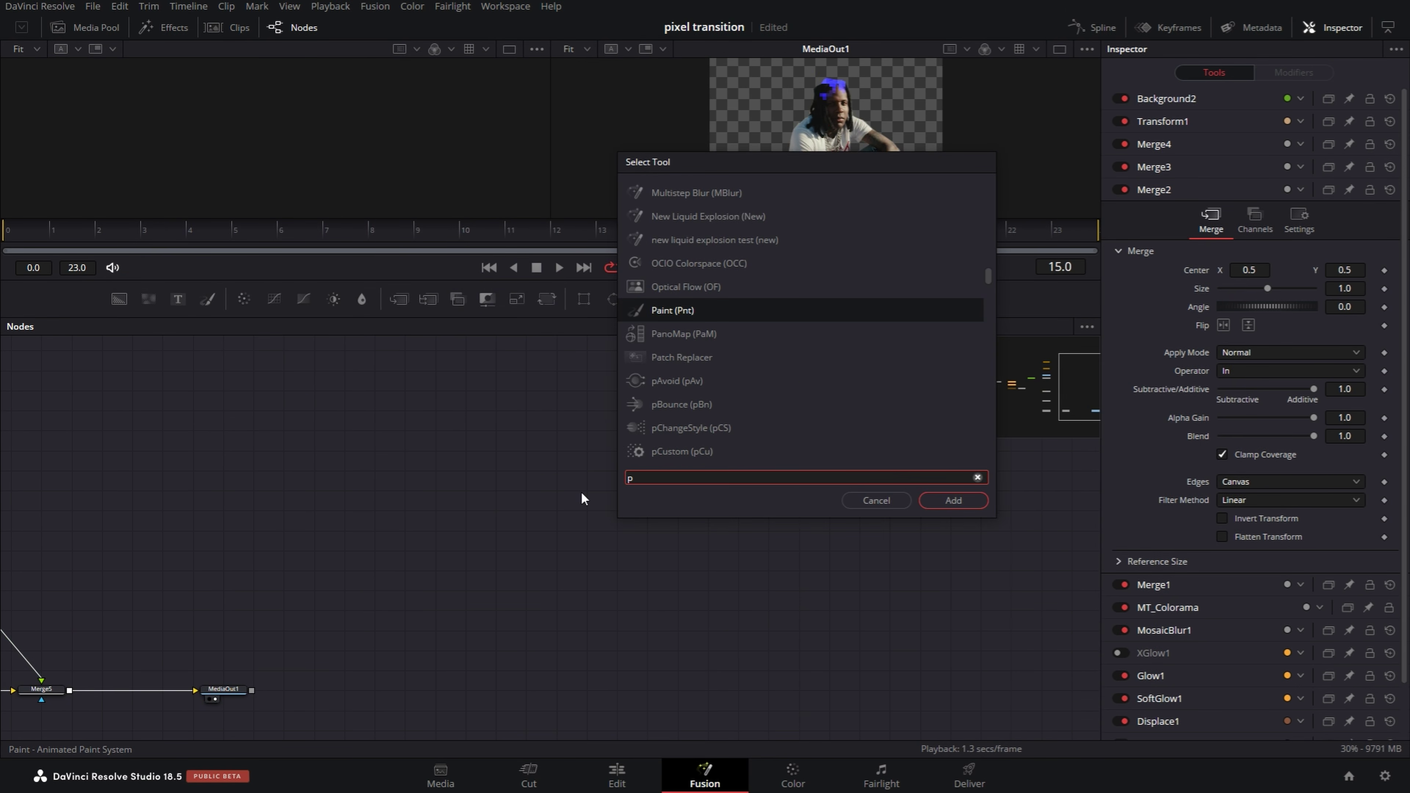
pyautogui.write('ixe')
pyautogui.click(969, 502)
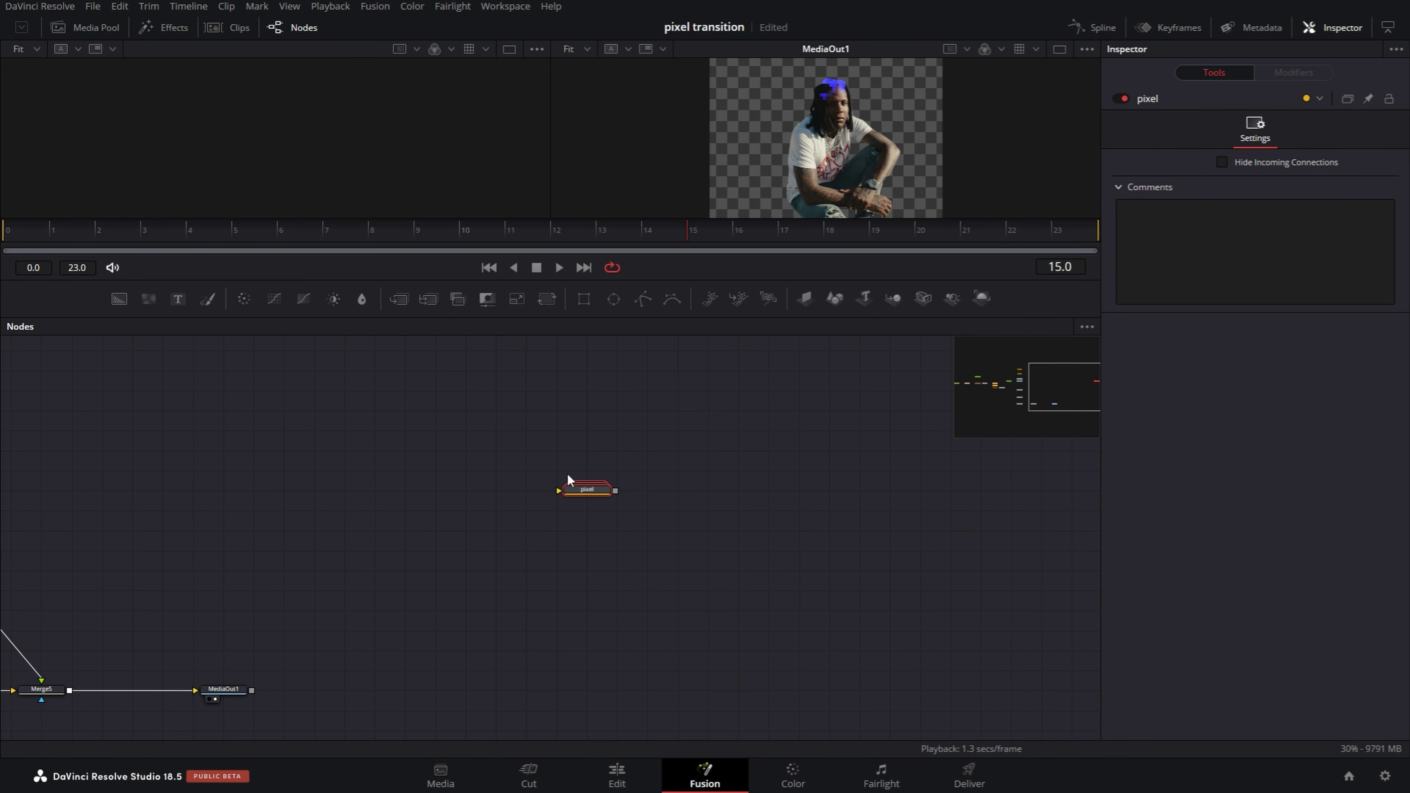
pyautogui.doubleClick(585, 494)
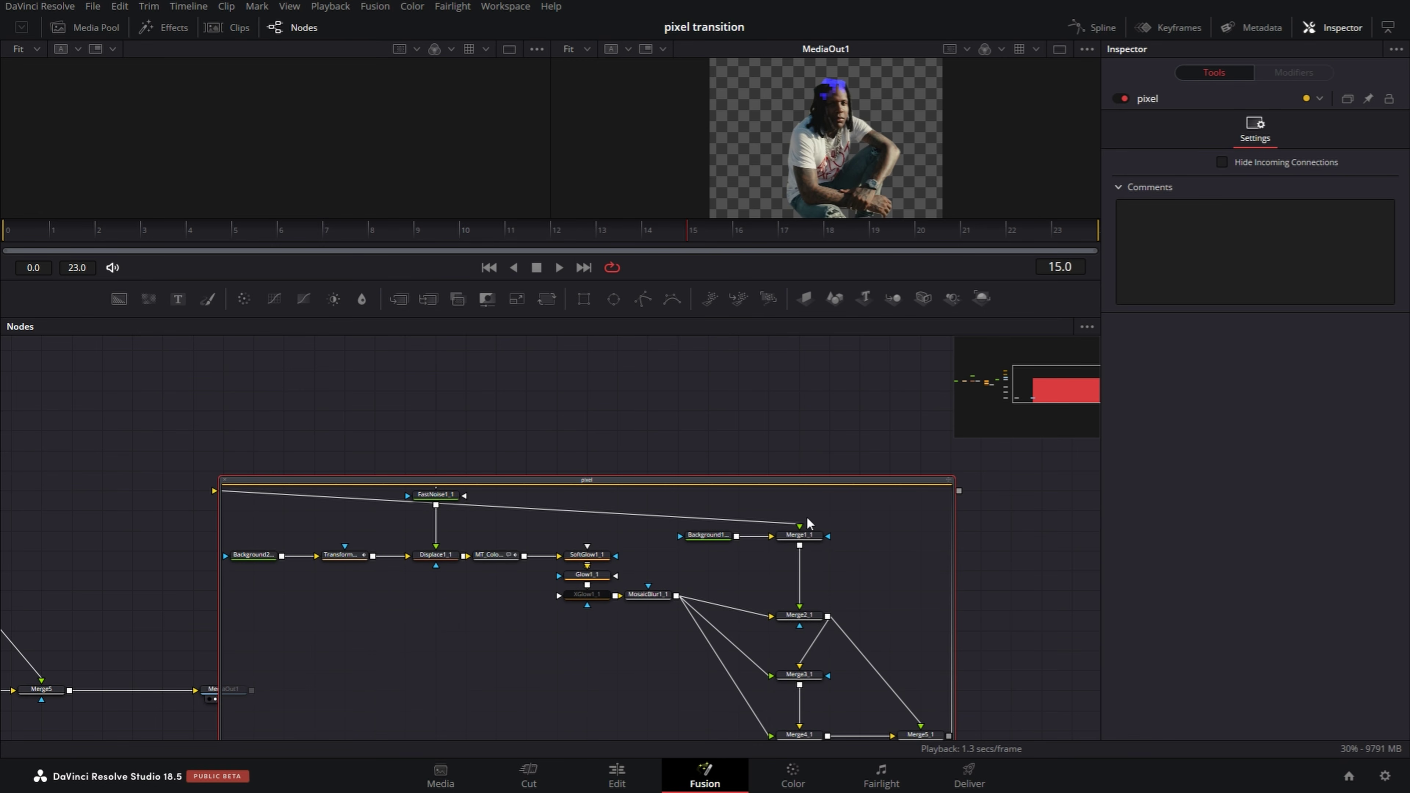
pyautogui.moveTo(807, 518); pyautogui.dragTo(814, 465)
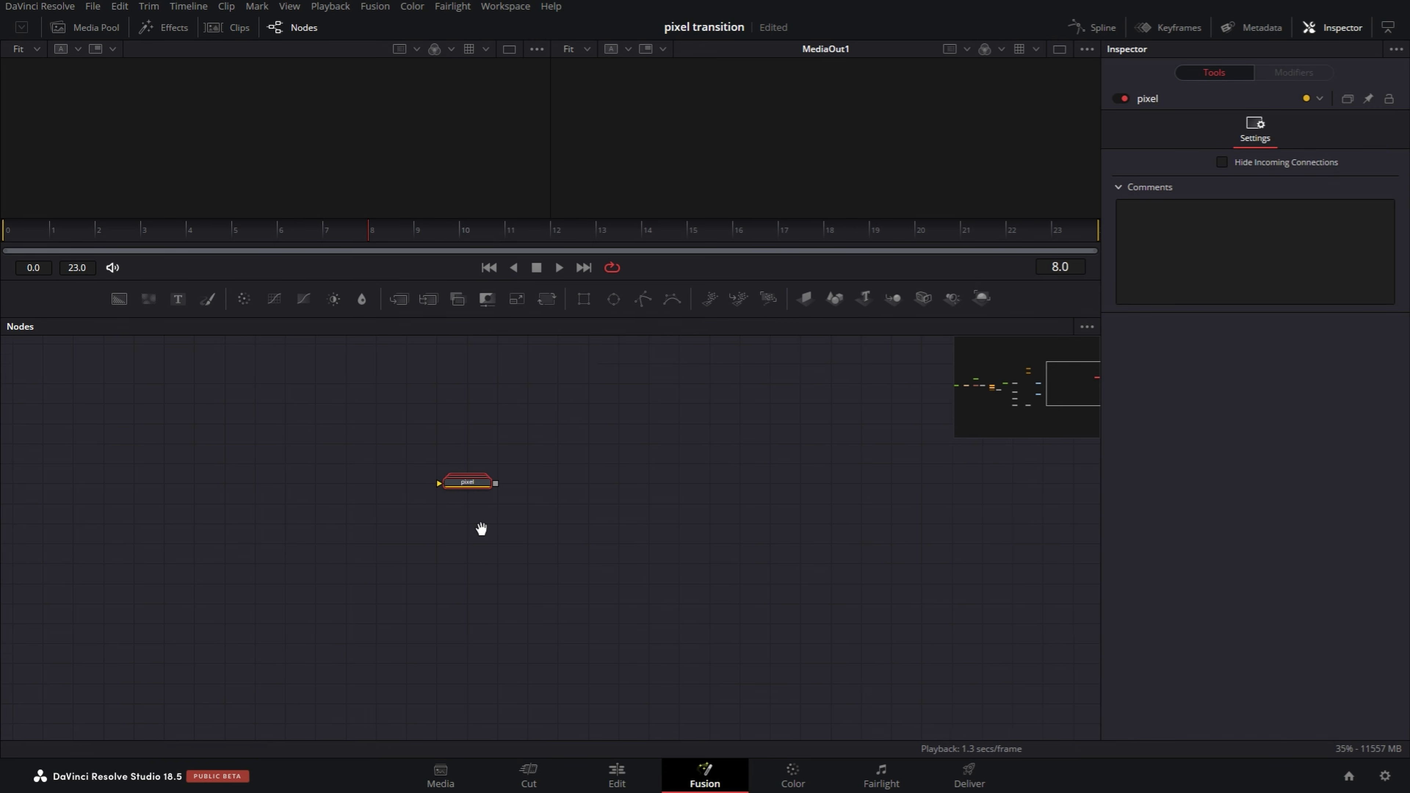
# Step: Connect MediaIn1 through the collapsed pixel macro to MediaOut1, and scrub to frame 15 to preview the transition
pyautogui.moveTo(480, 525); pyautogui.dragTo(673, 487)
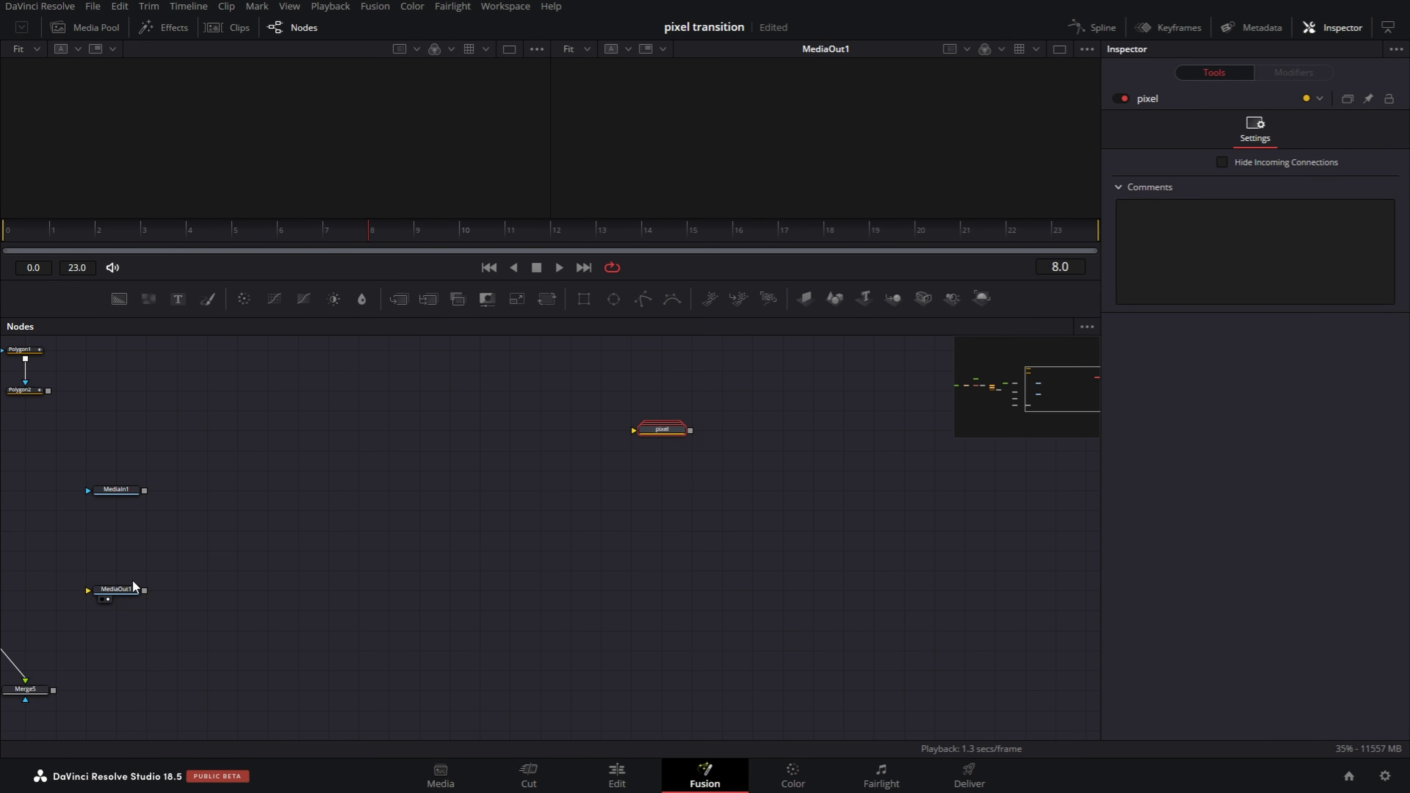
pyautogui.moveTo(129, 588); pyautogui.dragTo(858, 506)
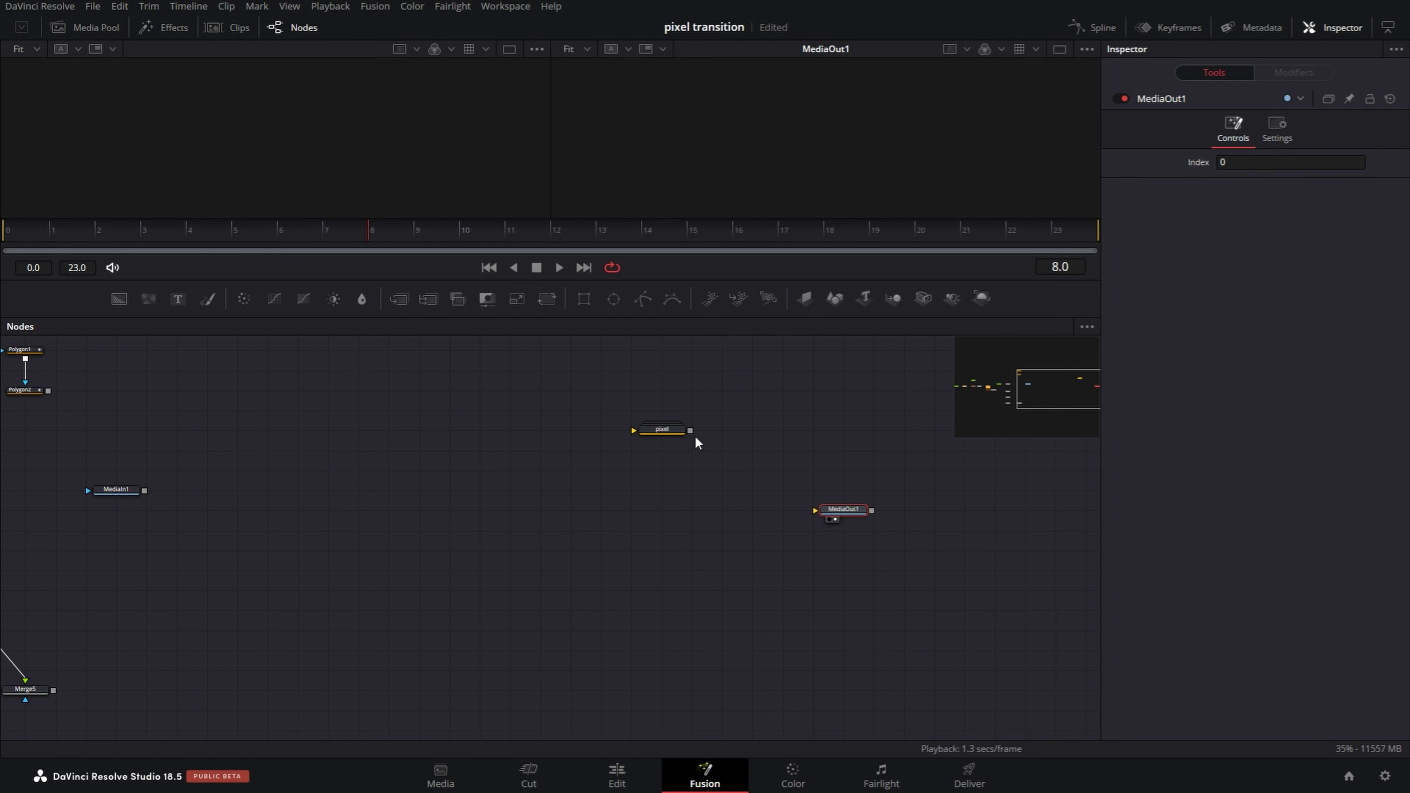
pyautogui.moveTo(691, 432); pyautogui.dragTo(827, 513)
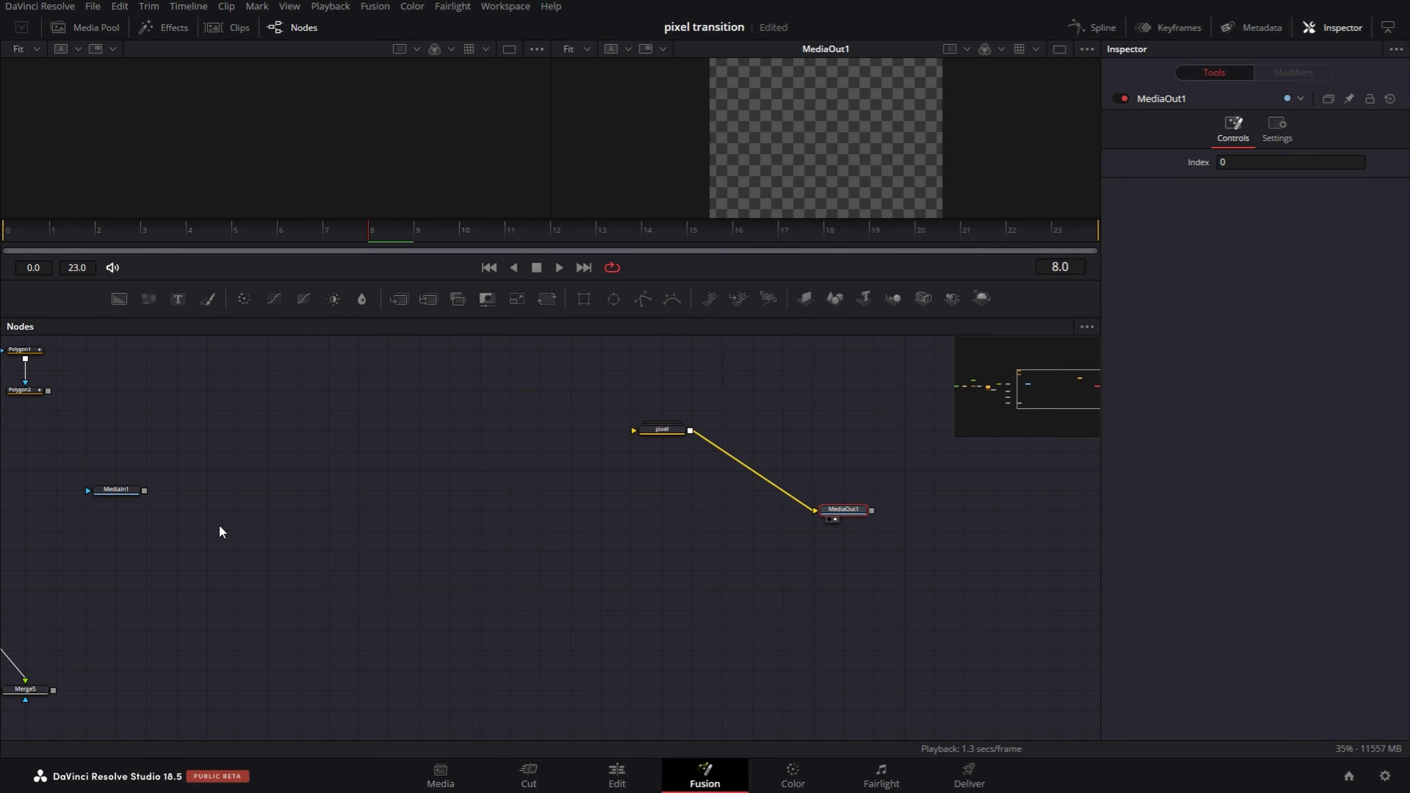
pyautogui.moveTo(136, 491); pyautogui.dragTo(635, 493)
pyautogui.moveTo(512, 439); pyautogui.dragTo(512, 498)
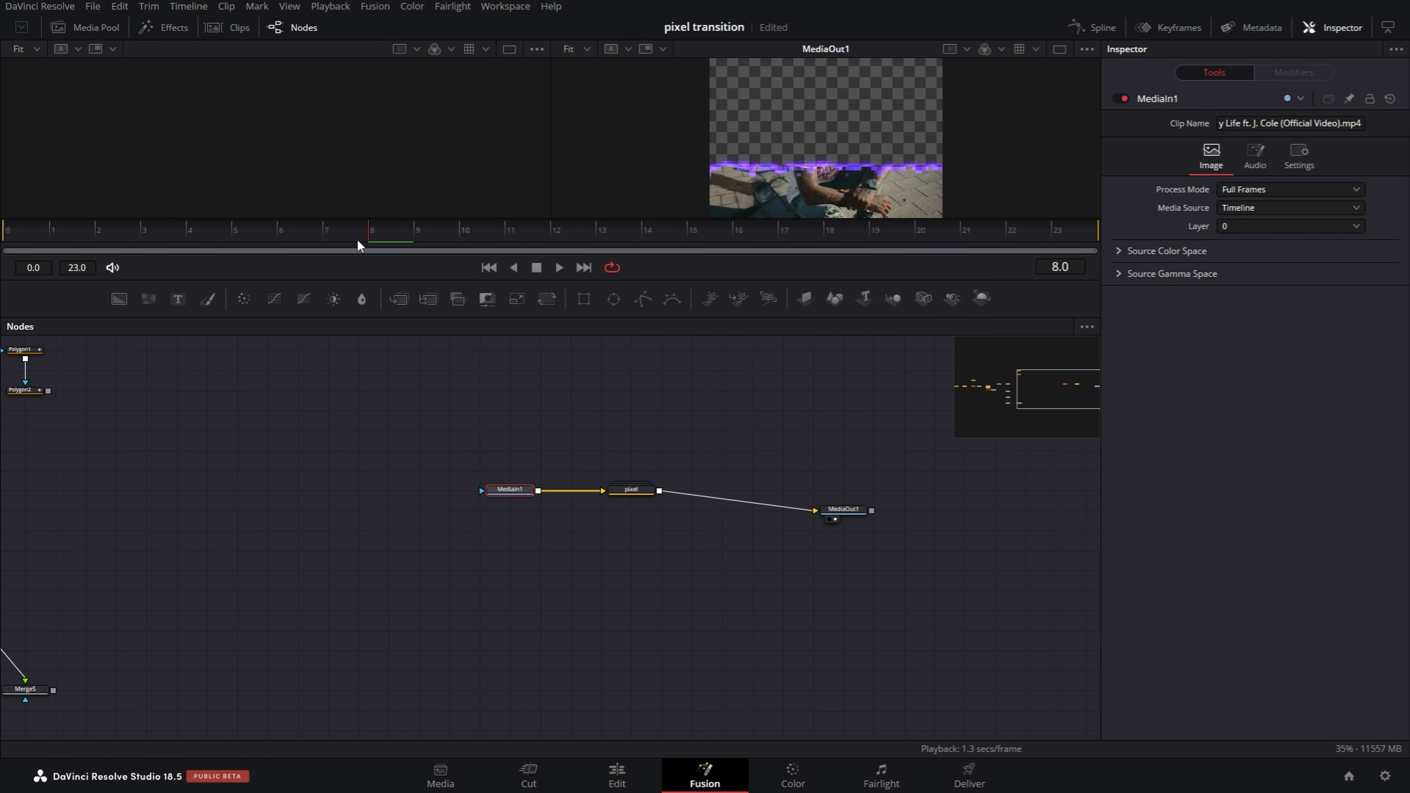
pyautogui.moveTo(357, 238); pyautogui.dragTo(687, 226)
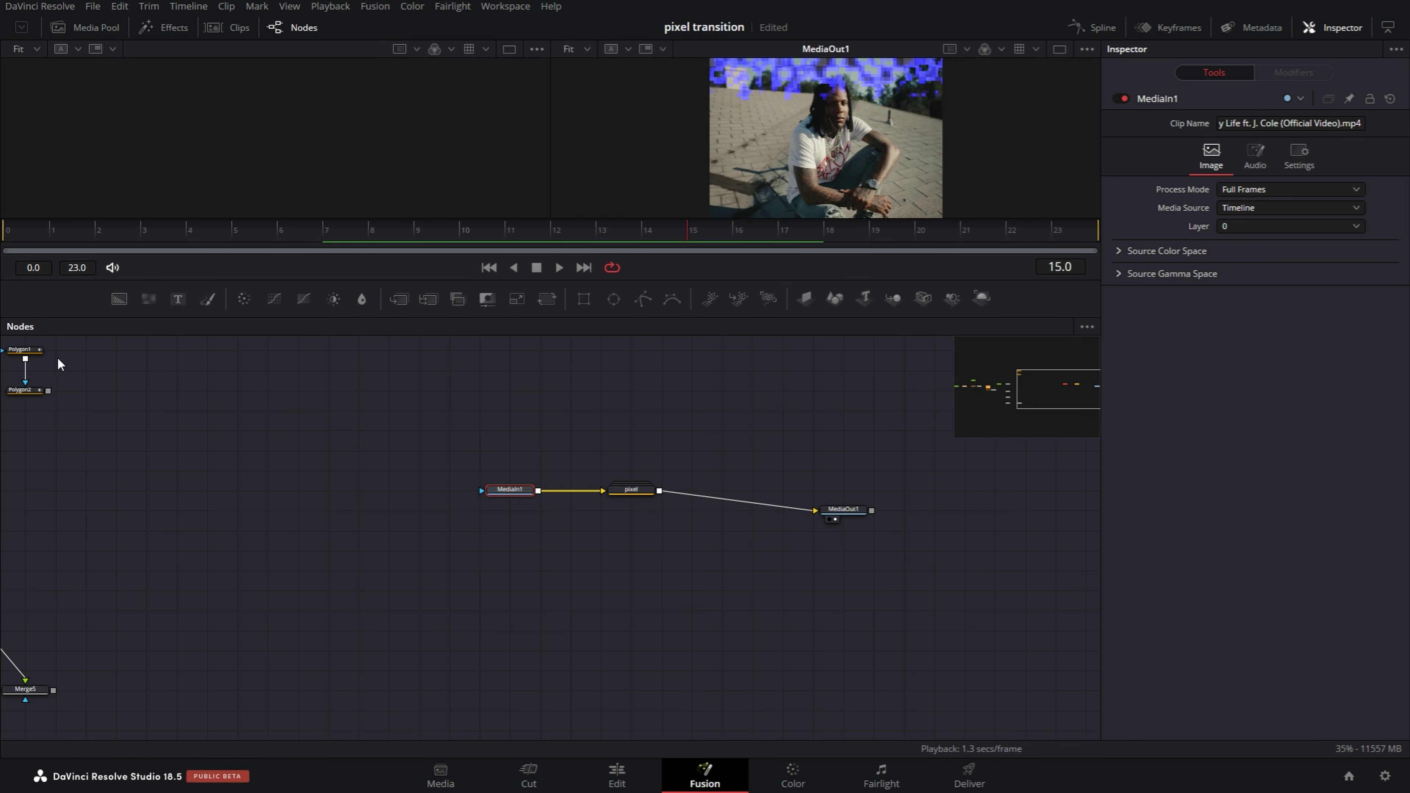
# Step: Attach the chained Polygon1 and Polygon2 masks to MediaIn1's mask input and scrub back through the frames to check the cut-out transition
pyautogui.moveTo(33, 403); pyautogui.dragTo(489, 492)
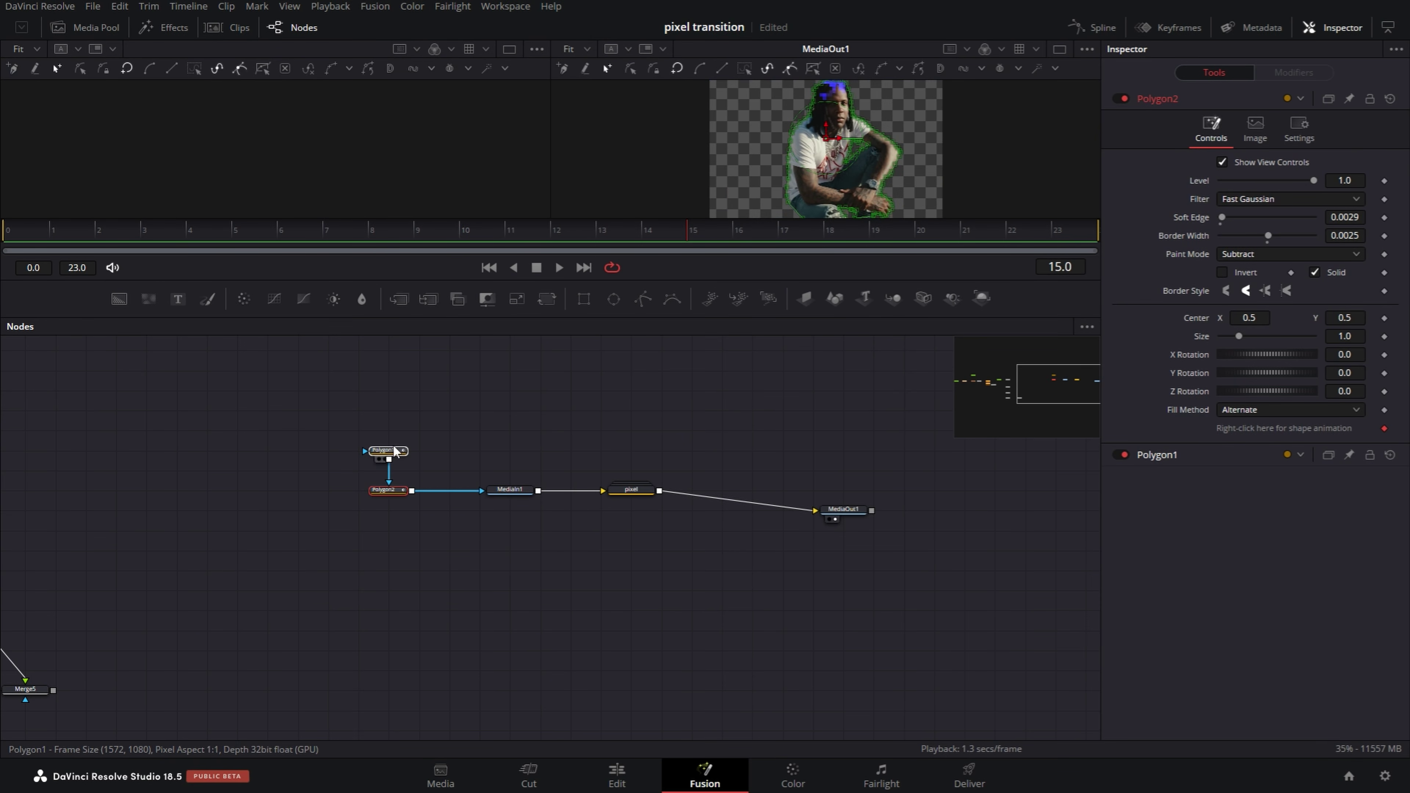
pyautogui.click(556, 232)
pyautogui.moveTo(556, 232); pyautogui.dragTo(110, 243)
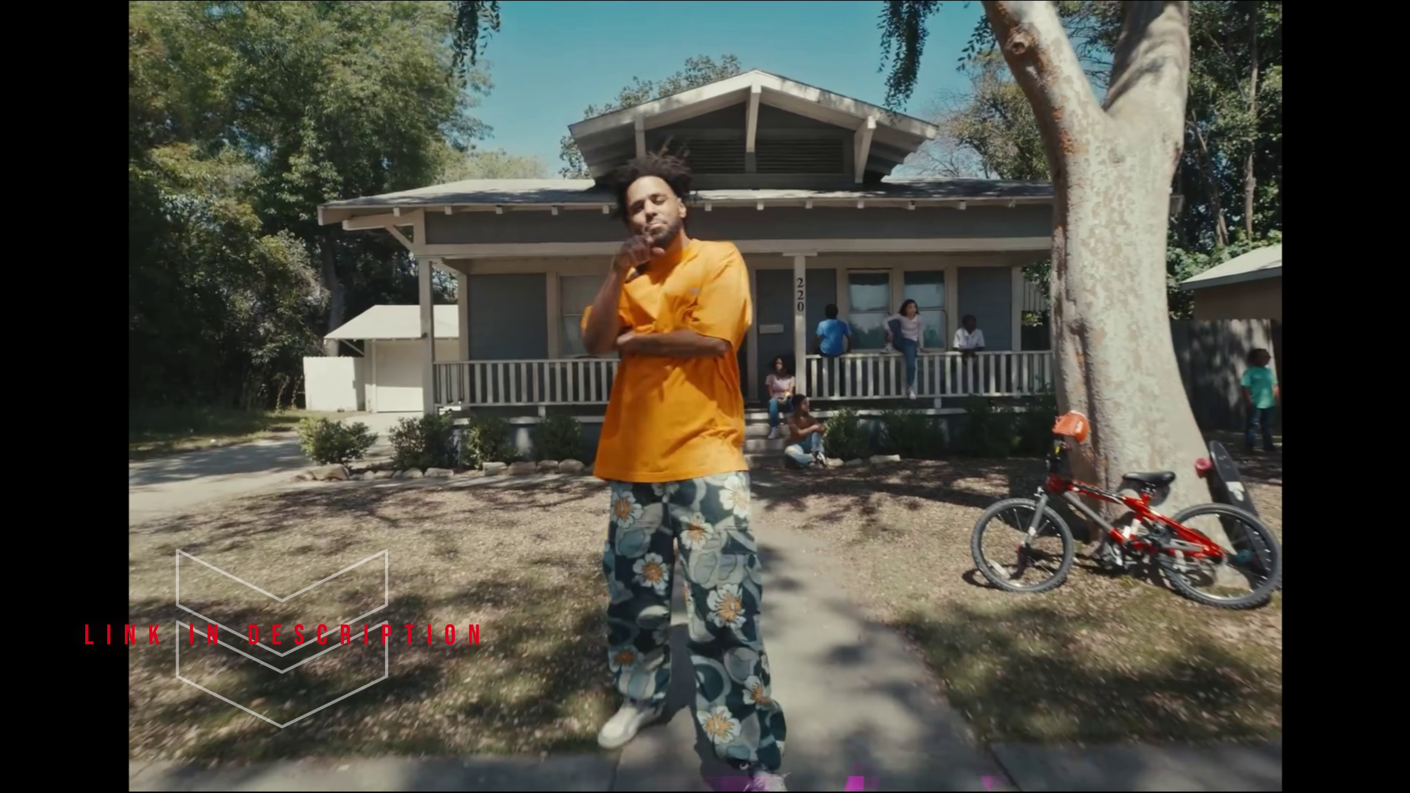